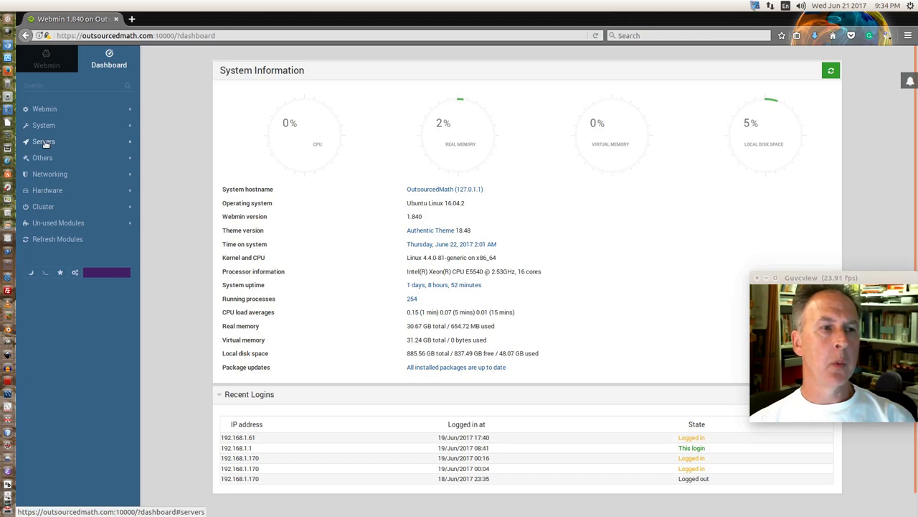
Open the File Manager module and go to the /var/www directory.
{"action": "left_click", "coordinate": [44, 142]}
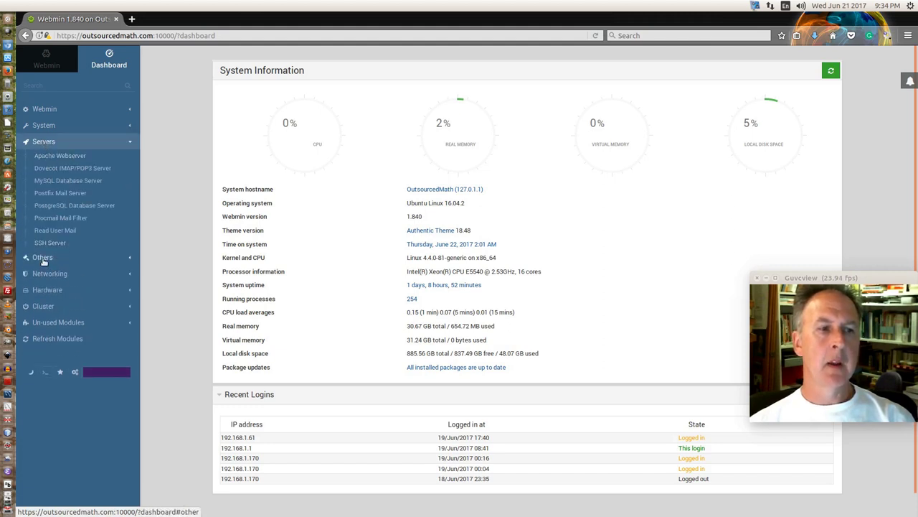
{"action": "left_click", "coordinate": [43, 260]}
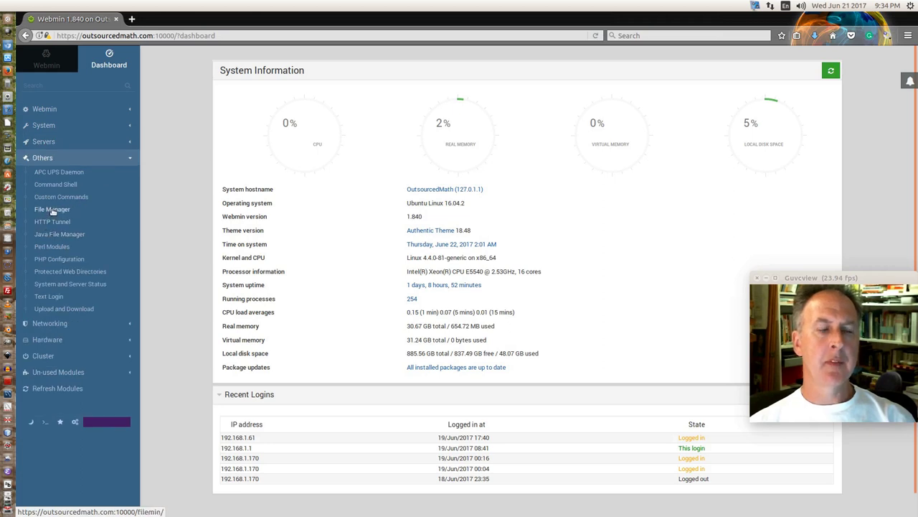
{"action": "left_click", "coordinate": [52, 209]}
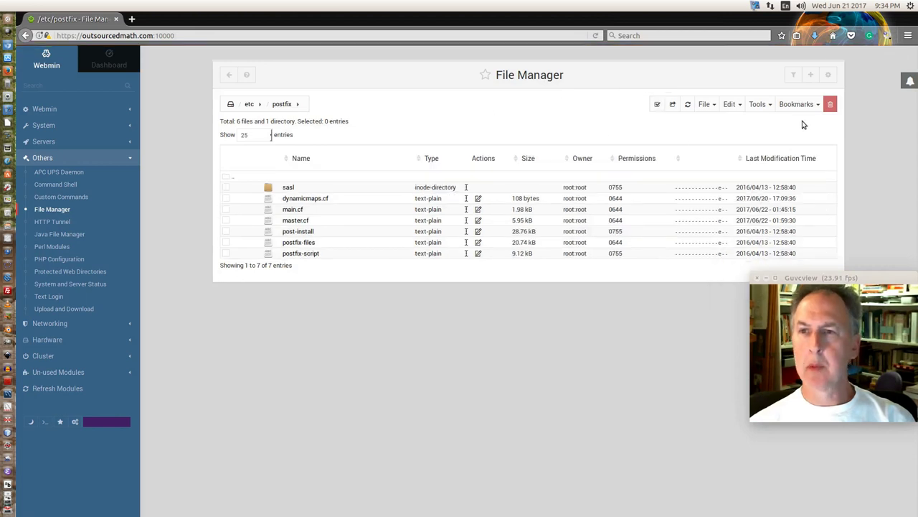
{"action": "left_click", "coordinate": [770, 105]}
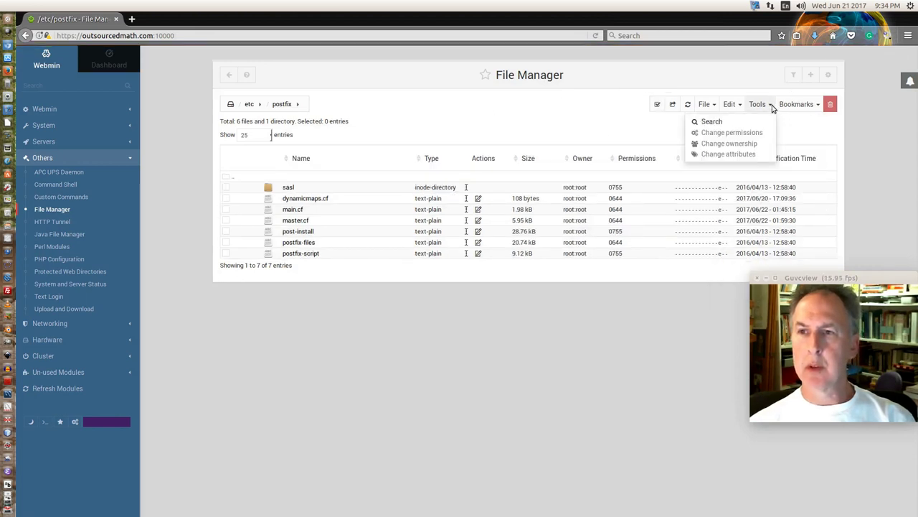
{"action": "mouse_move", "coordinate": [714, 108]}
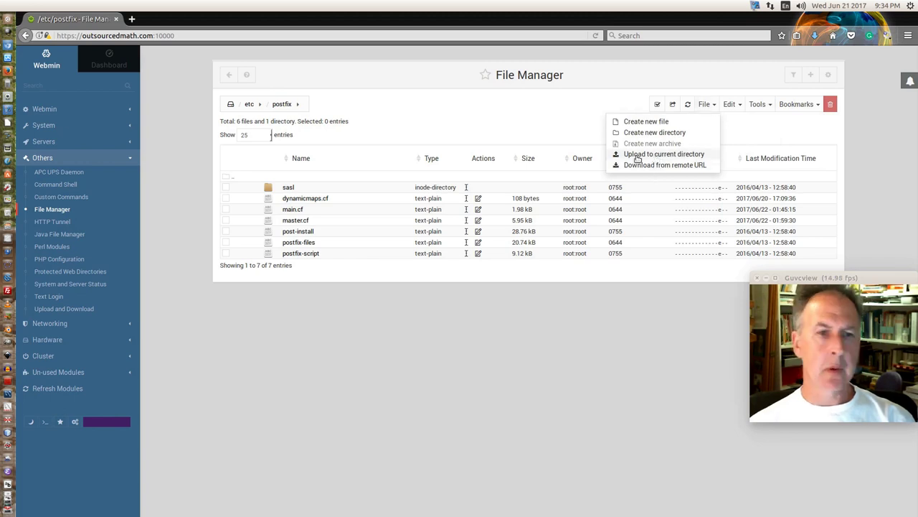
{"action": "left_click", "coordinate": [231, 105]}
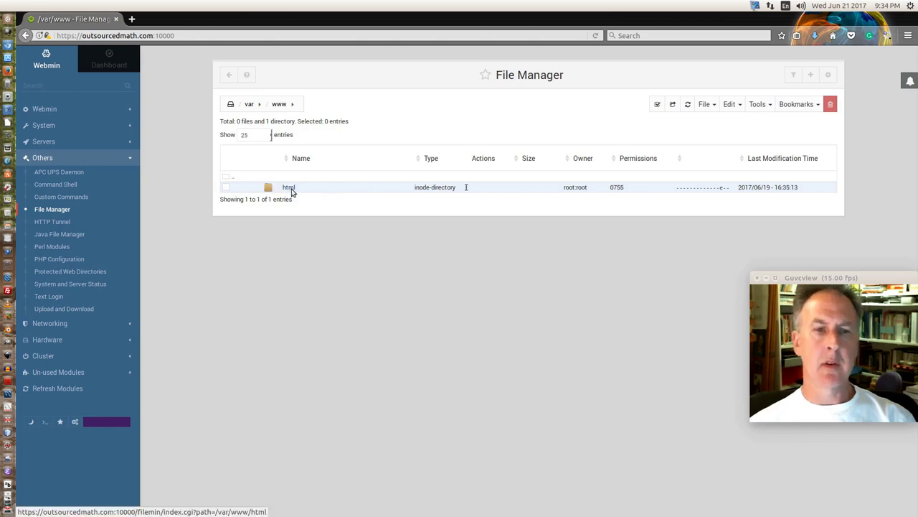
{"action": "left_click", "coordinate": [735, 106]}
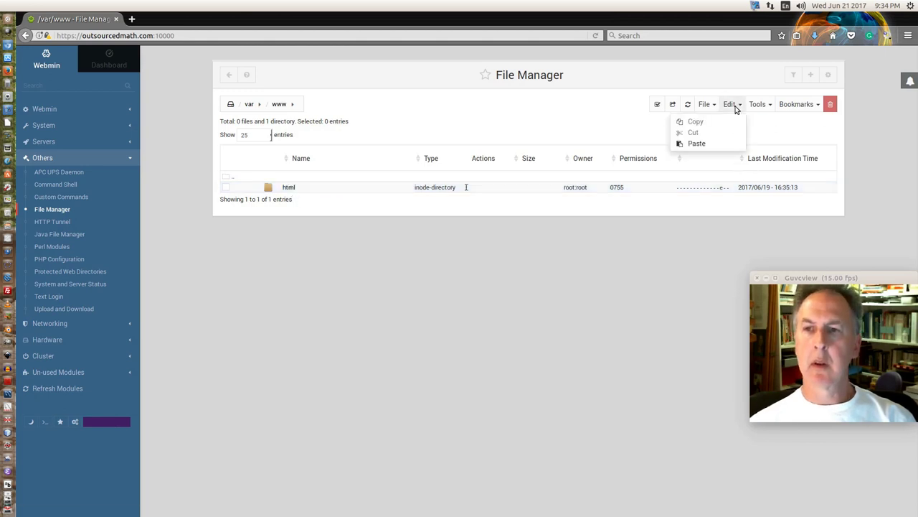
{"action": "left_click", "coordinate": [705, 105]}
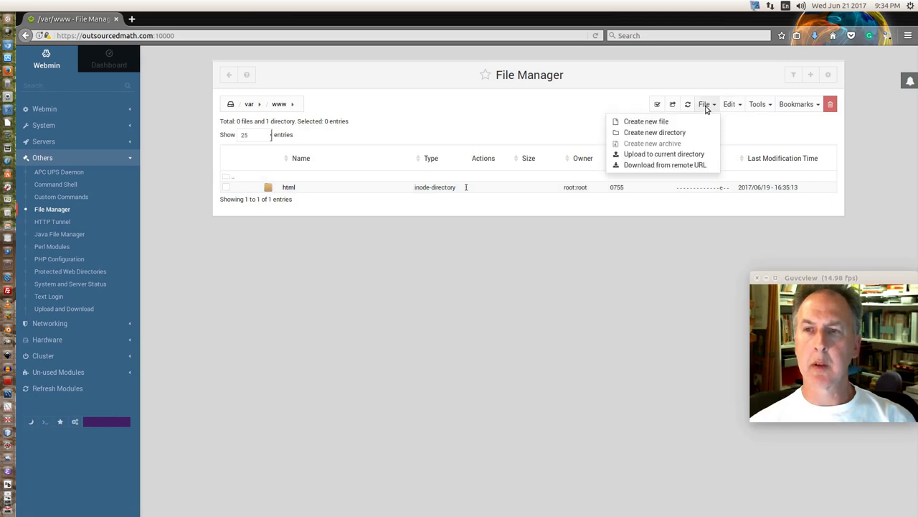
{"action": "left_click", "coordinate": [655, 133]}
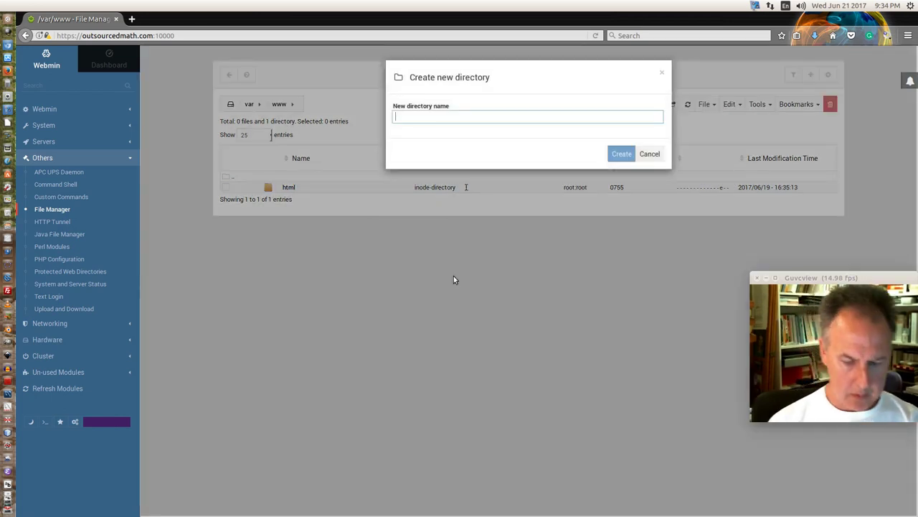
{"action": "type", "text": "out"}
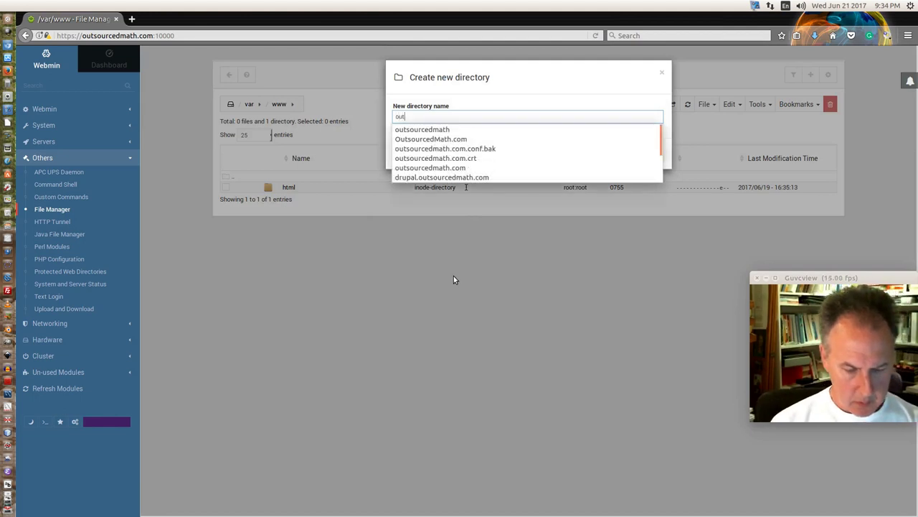
{"action": "type", "text": "sourced"}
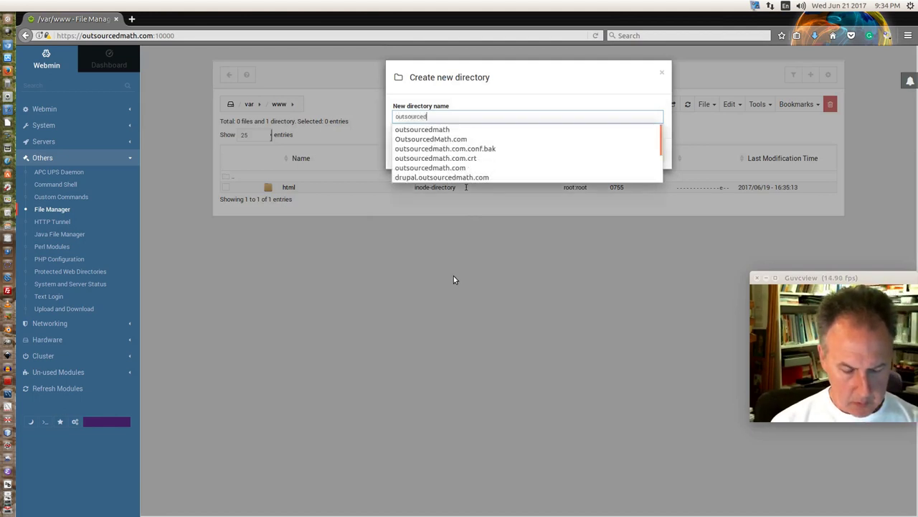
{"action": "type", "text": "math"}
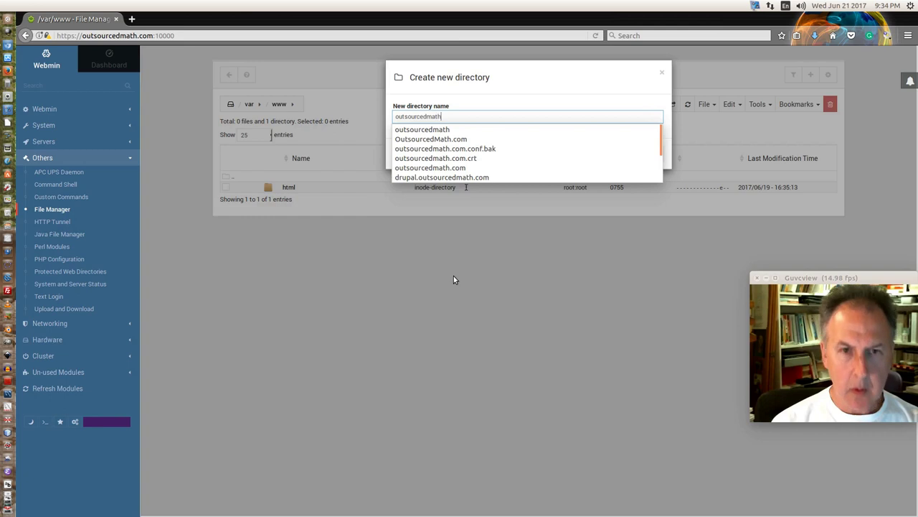
{"action": "key", "text": "Return"}
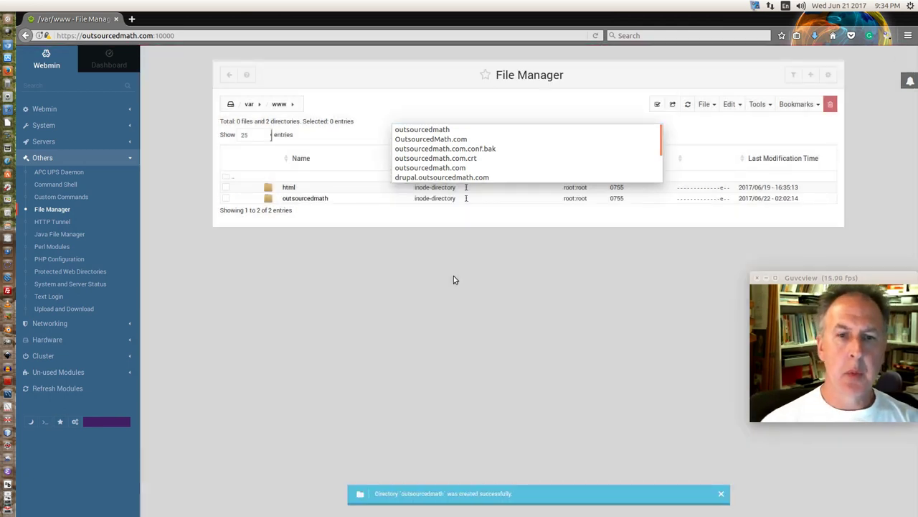
{"action": "mouse_move", "coordinate": [702, 105]}
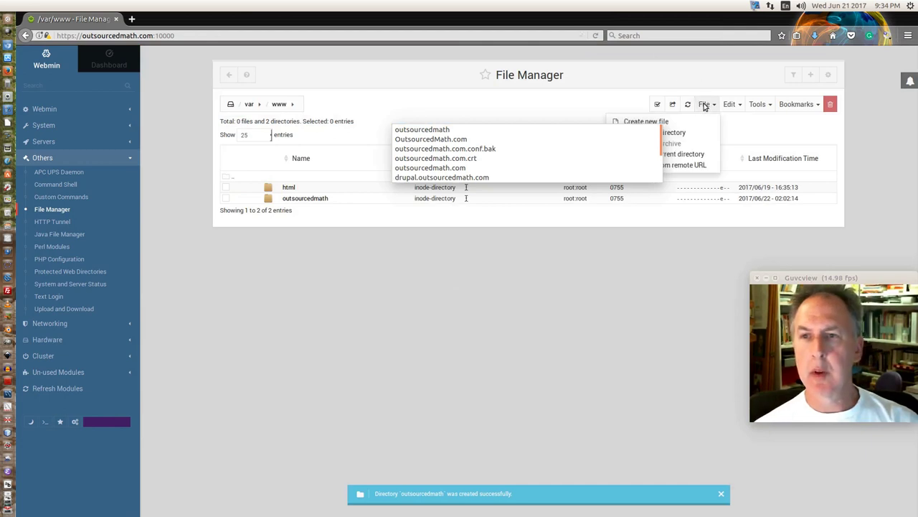
{"action": "left_click", "coordinate": [682, 133]}
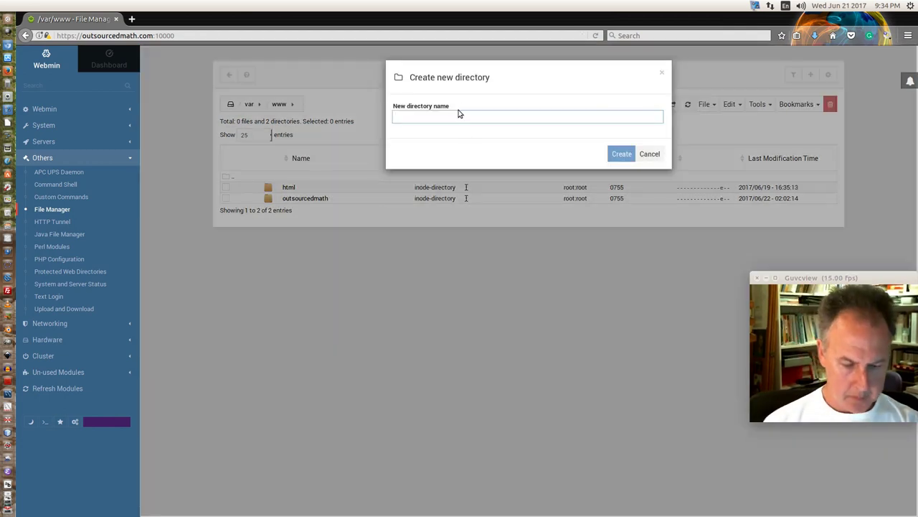
{"action": "type", "text": "wnyma"}
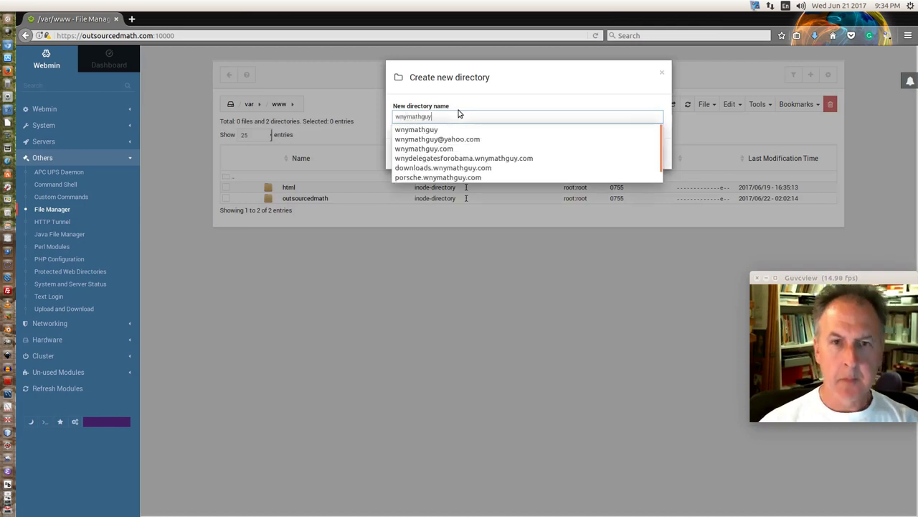
{"action": "type", "text": "thguy"}
{"action": "key", "text": "Return"}
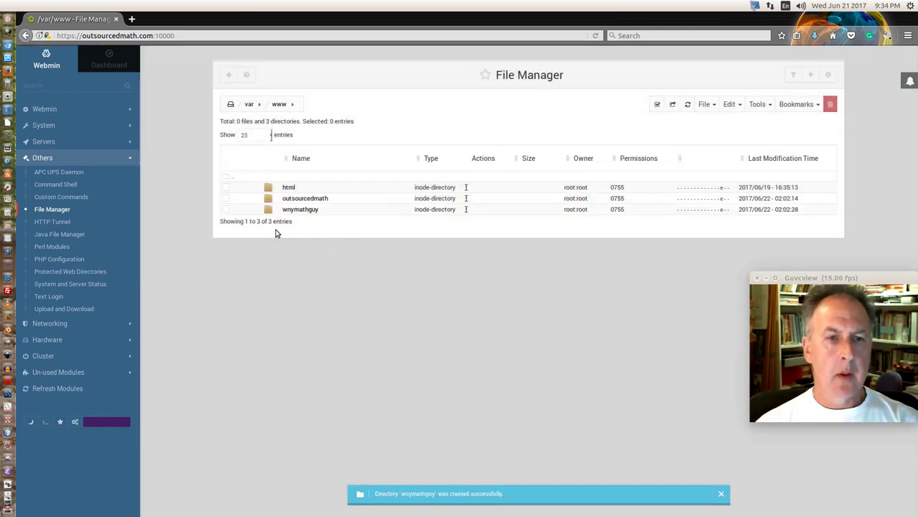
Enter the outsourcedmath directory and start an upload into it.
{"action": "left_click", "coordinate": [308, 203]}
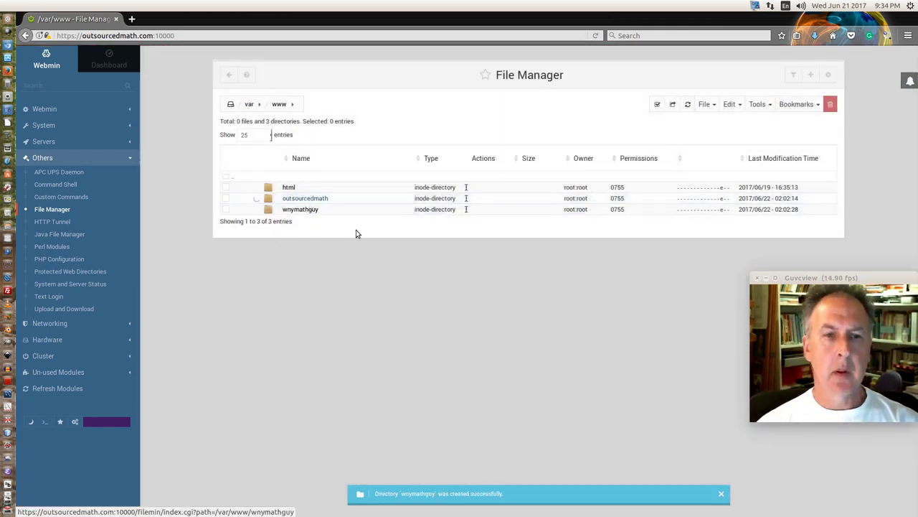
{"action": "left_click", "coordinate": [759, 104]}
{"action": "left_click", "coordinate": [703, 104]}
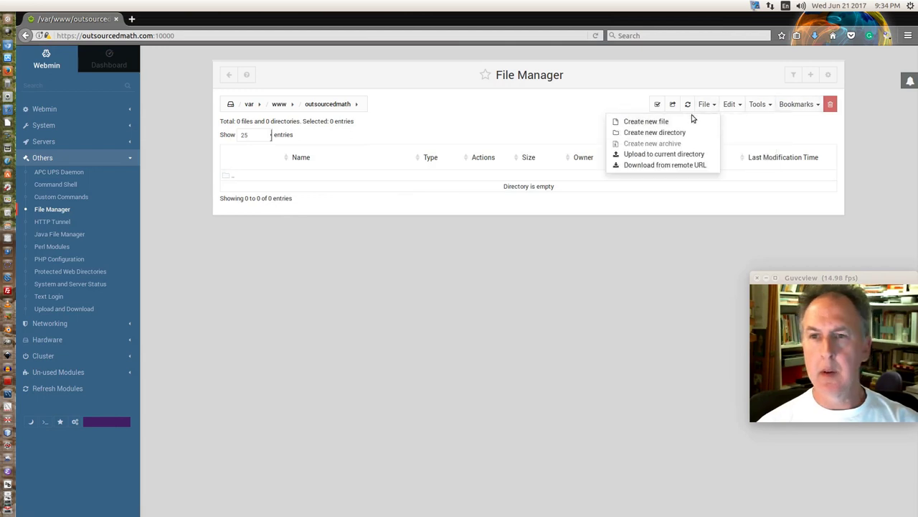
{"action": "left_click", "coordinate": [662, 155]}
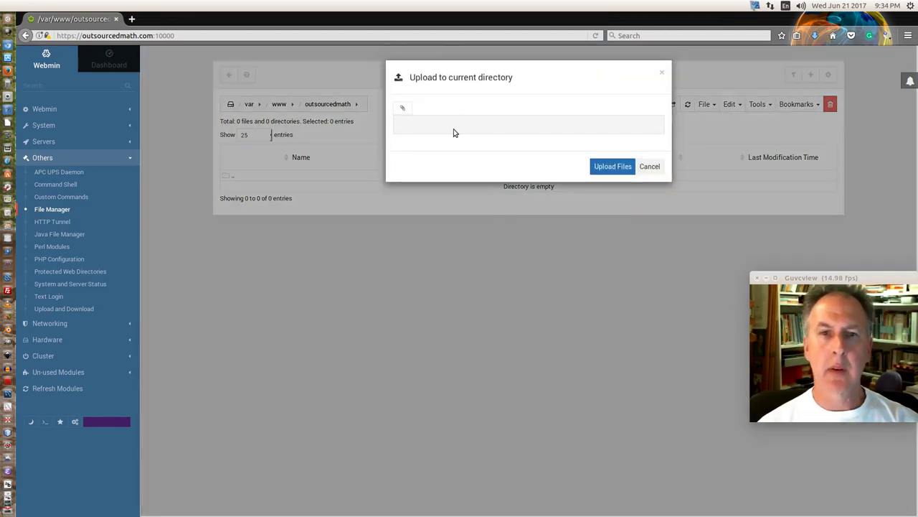
Upload WM-outsourcedmath-com.tar.gz from the Server-Stuff folder on the MyLinuxData drive and extract it in the current directory.
{"action": "left_click", "coordinate": [404, 109]}
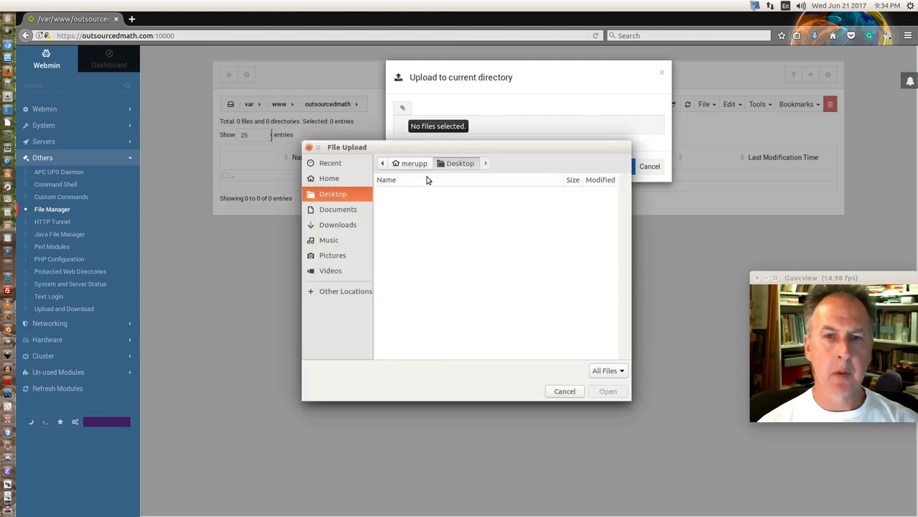
{"action": "left_click", "coordinate": [341, 291]}
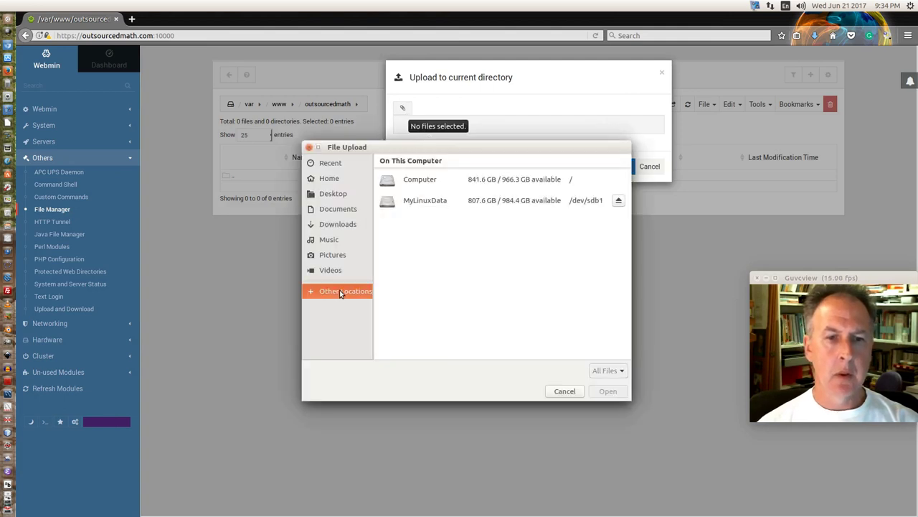
{"action": "left_click", "coordinate": [424, 201]}
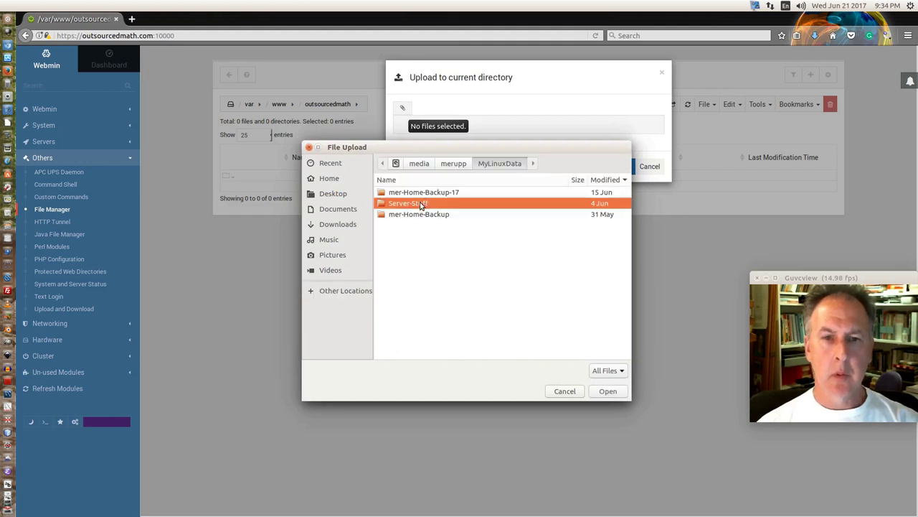
{"action": "double_click", "coordinate": [422, 204]}
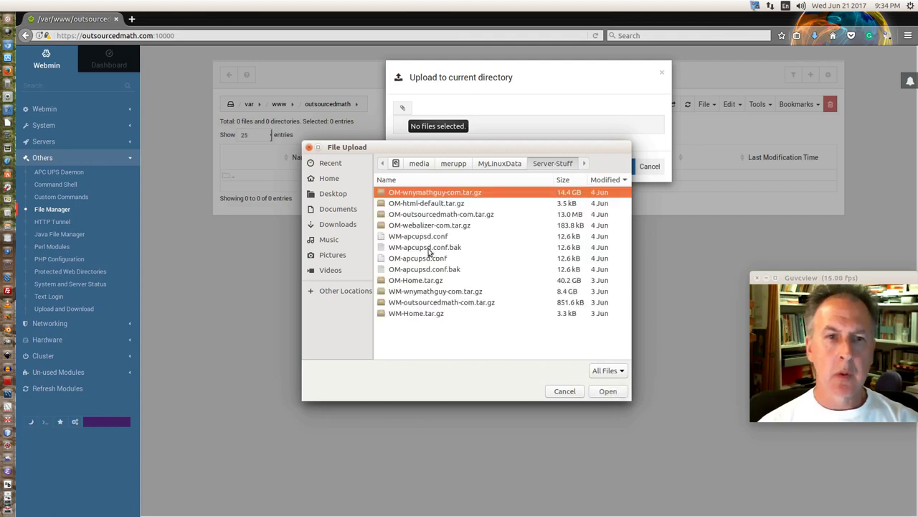
{"action": "left_click_drag", "start_coordinate": [448, 148], "coordinate": [435, 218]}
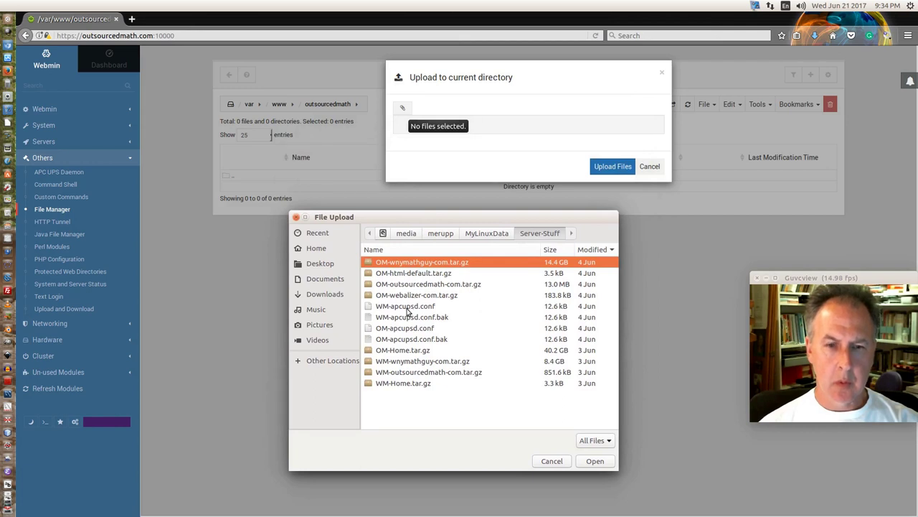
{"action": "left_click", "coordinate": [426, 373]}
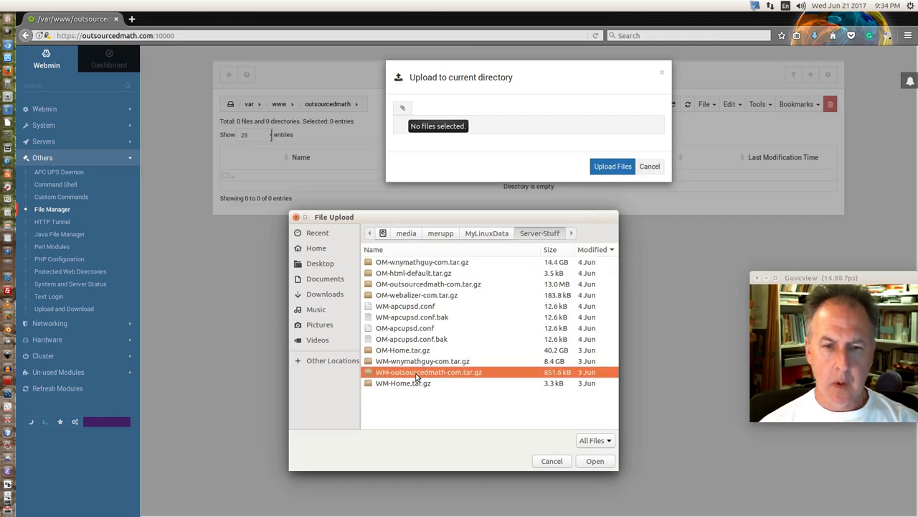
{"action": "left_click", "coordinate": [596, 461]}
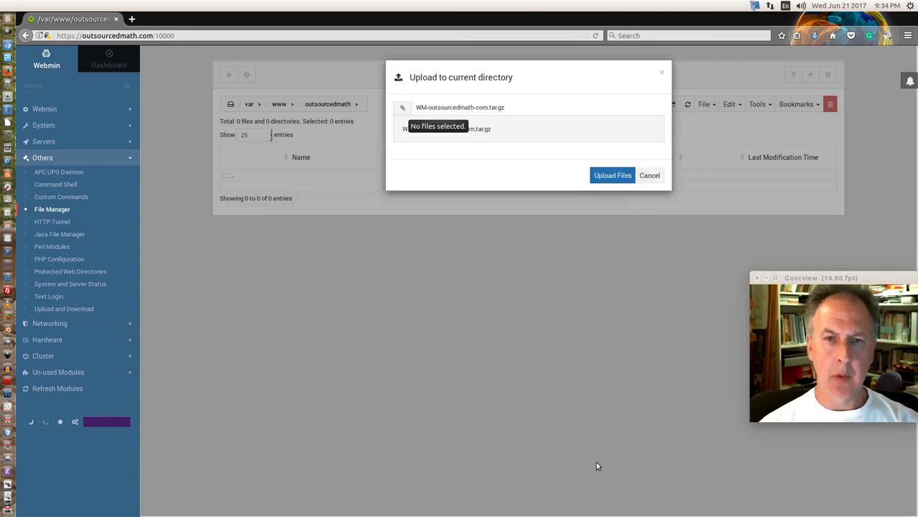
{"action": "left_click", "coordinate": [621, 176]}
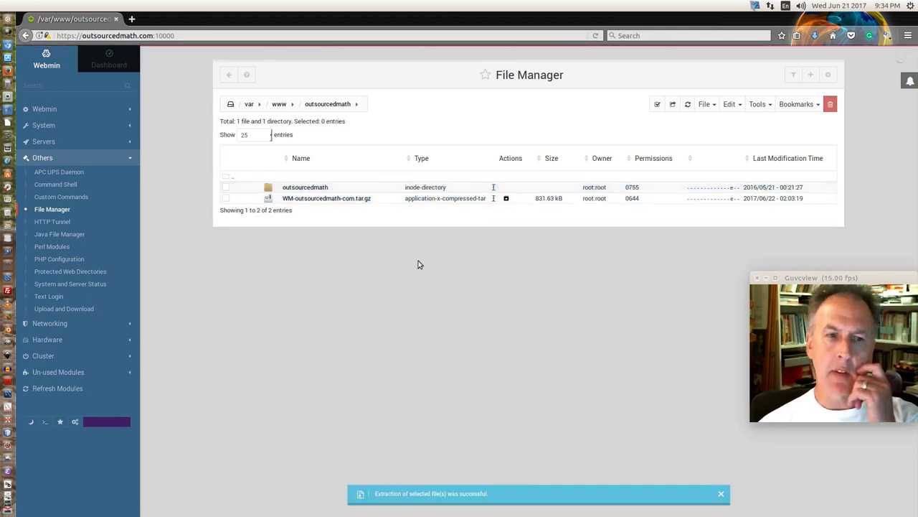
Enter the extracted outsourcedmath subdirectory and set its listing to show 1000 entries.
{"action": "left_click", "coordinate": [312, 189]}
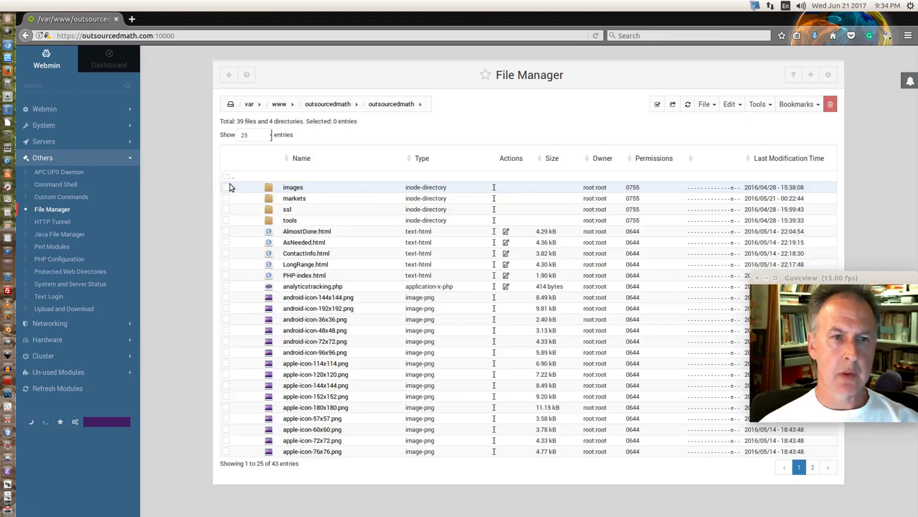
{"action": "left_click", "coordinate": [269, 137]}
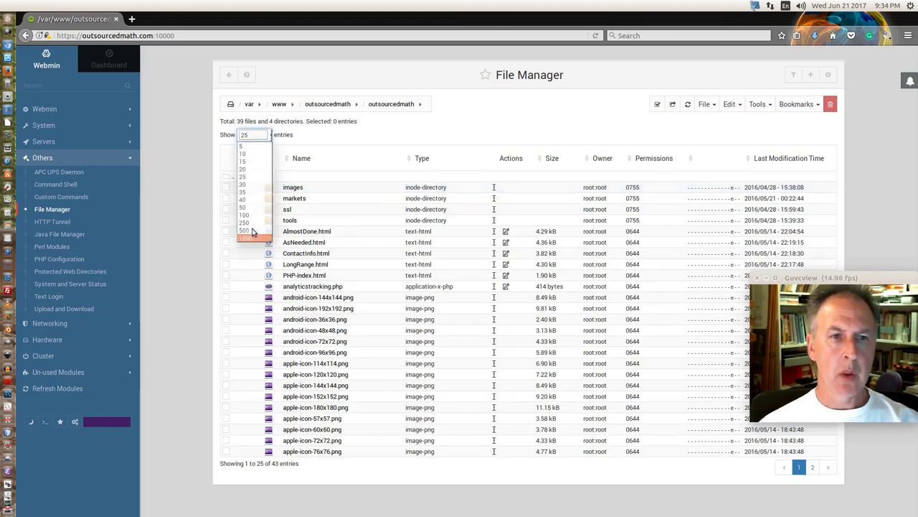
{"action": "left_click", "coordinate": [253, 238]}
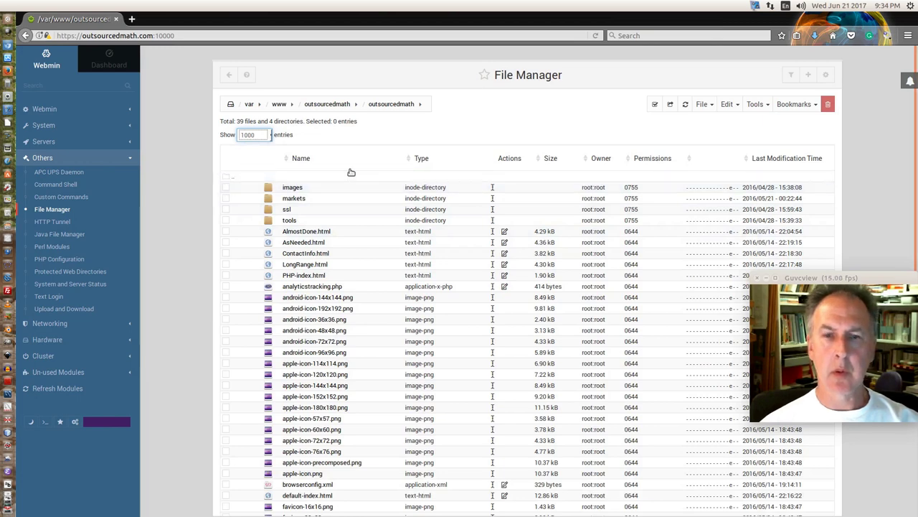
{"action": "left_click", "coordinate": [709, 105]}
{"action": "left_click", "coordinate": [725, 105]}
{"action": "left_click", "coordinate": [750, 105]}
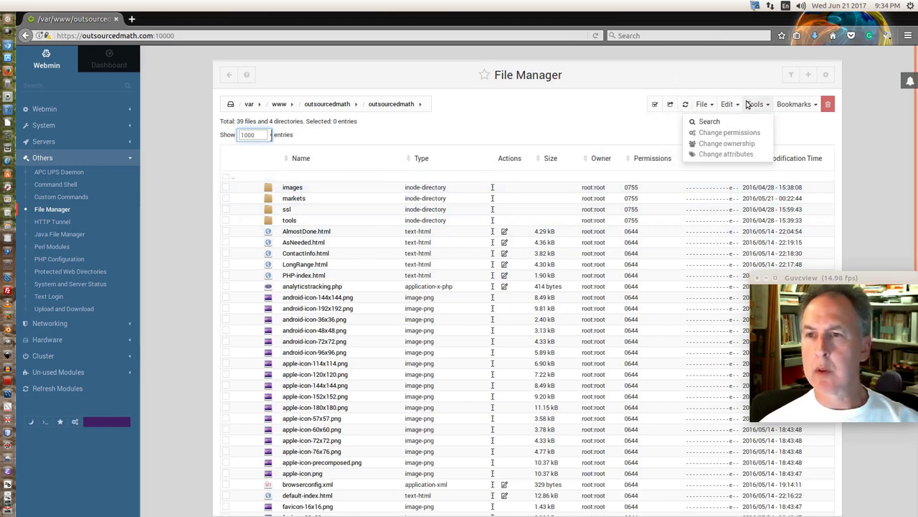
{"action": "left_click", "coordinate": [706, 104]}
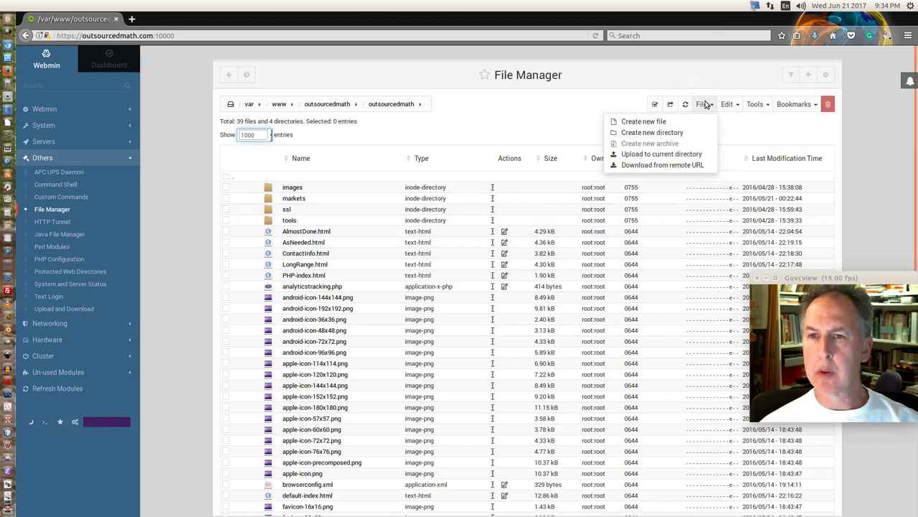
{"action": "left_click", "coordinate": [757, 106]}
{"action": "left_click", "coordinate": [791, 106]}
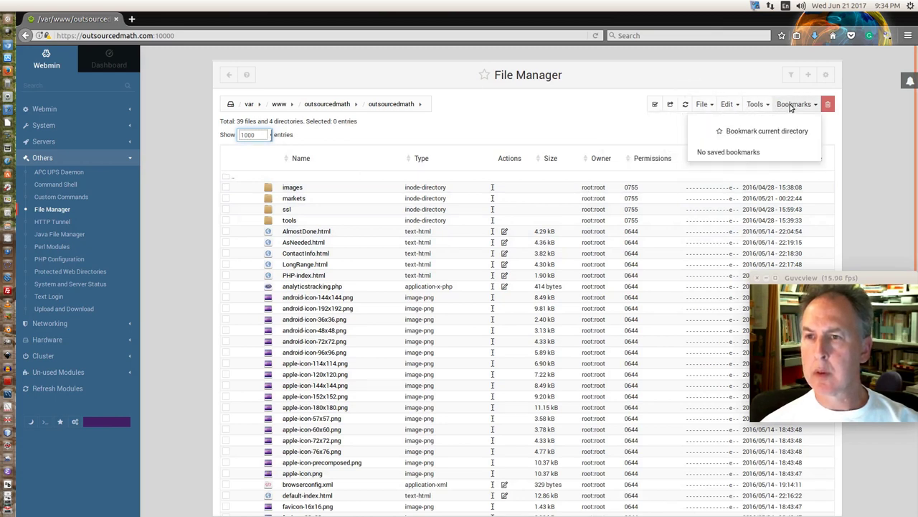
{"action": "left_click", "coordinate": [754, 104]}
{"action": "left_click", "coordinate": [727, 104]}
{"action": "left_click", "coordinate": [506, 130]}
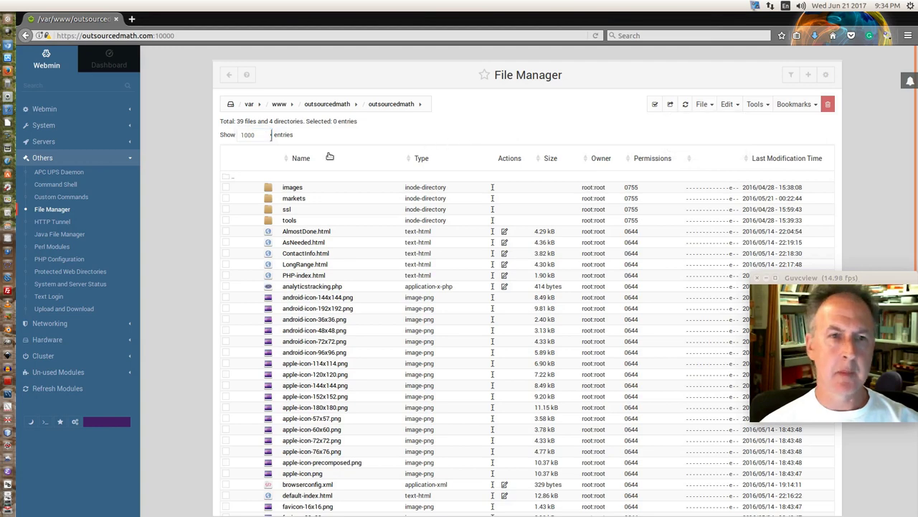
{"action": "scroll", "coordinate": [336, 169], "scroll_direction": "down", "scroll_amount": 5}
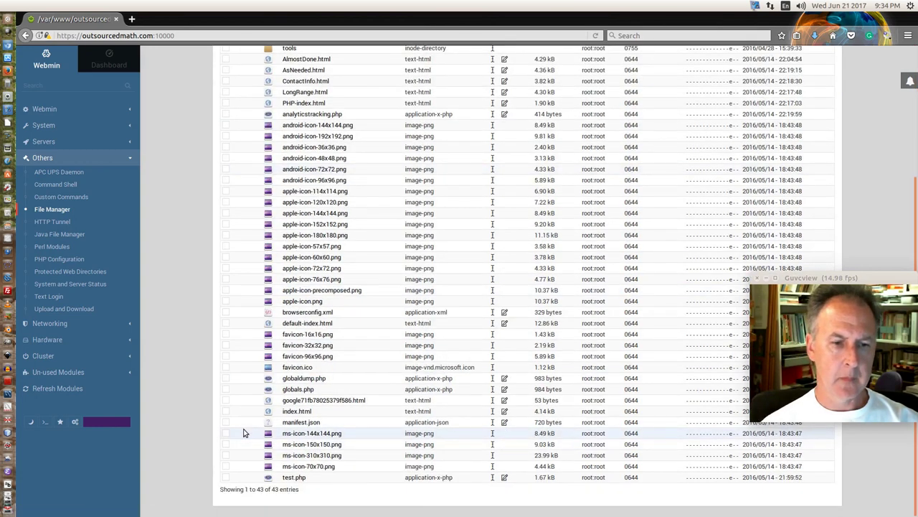
{"action": "left_click", "coordinate": [226, 477]}
{"action": "left_click", "coordinate": [226, 465]}
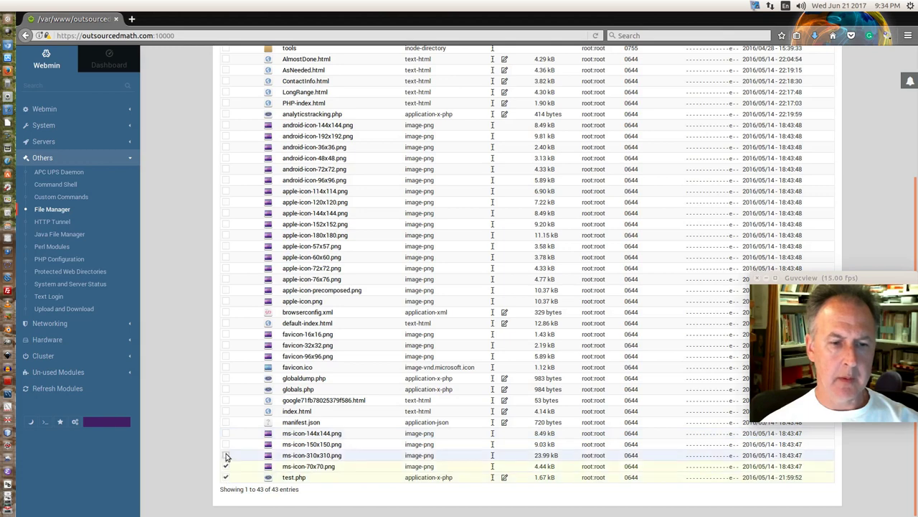
{"action": "left_click", "coordinate": [226, 454]}
{"action": "left_click", "coordinate": [226, 422]}
{"action": "scroll", "coordinate": [224, 401], "scroll_direction": "up", "scroll_amount": 1}
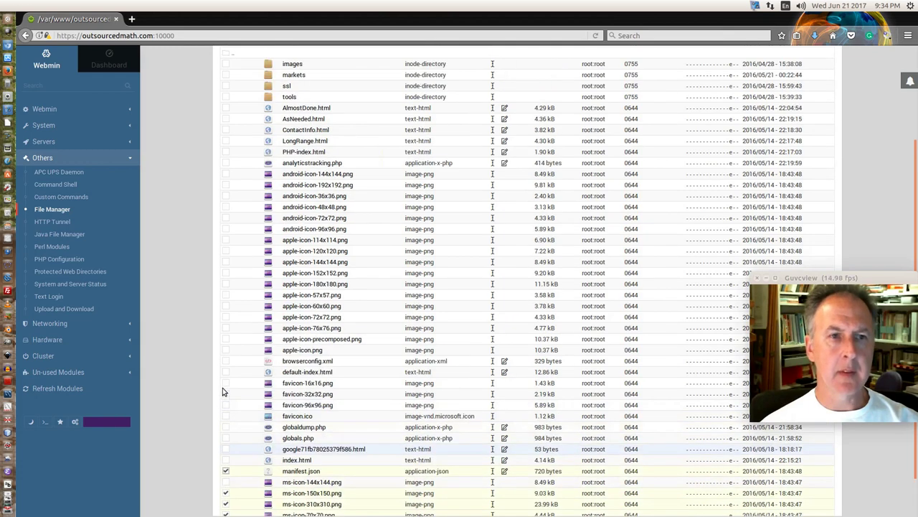
{"action": "scroll", "coordinate": [222, 388], "scroll_direction": "up", "scroll_amount": 3}
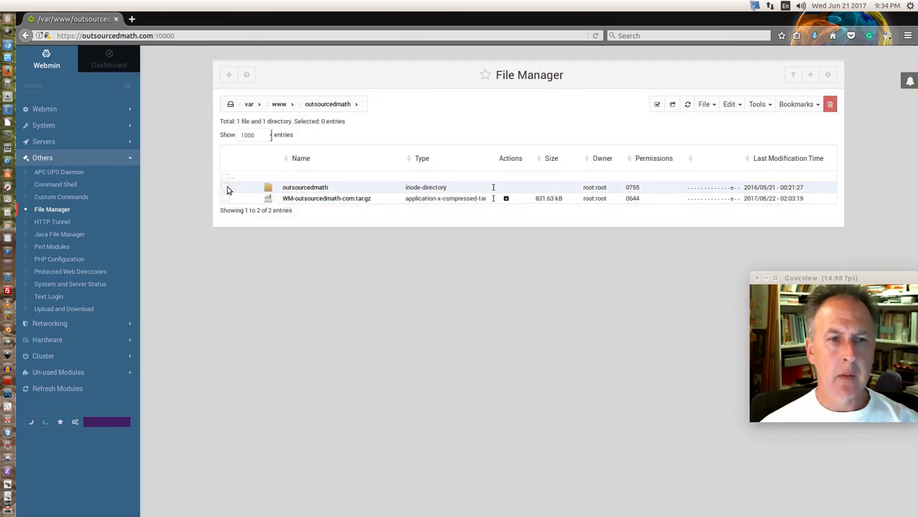
{"action": "left_click", "coordinate": [311, 190]}
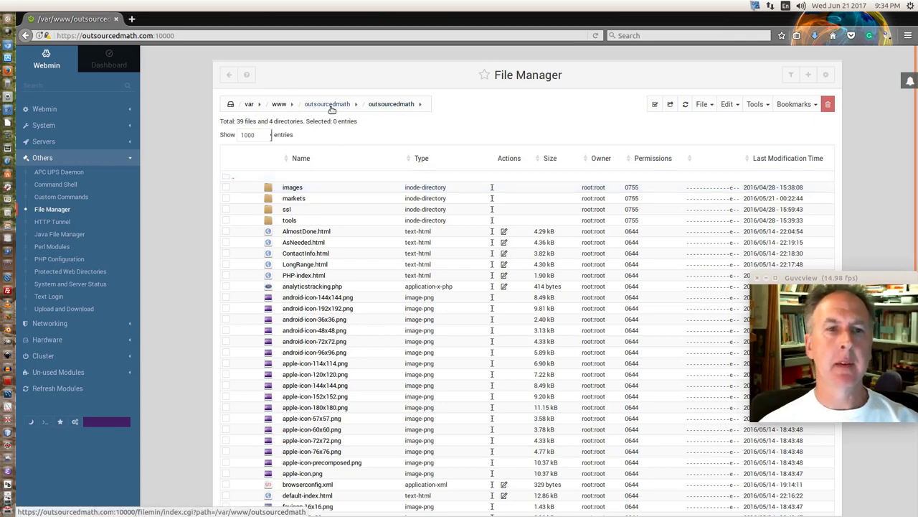
Move WM-outsourcedmath-com.tar.gz from /var/www/outsourcedmath up into /var/www by cutting and pasting it.
{"action": "left_click", "coordinate": [381, 104]}
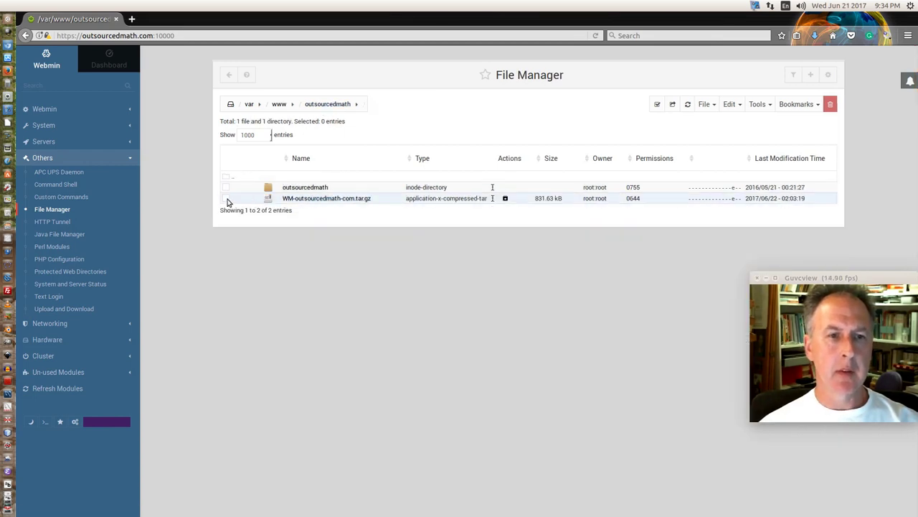
{"action": "left_click", "coordinate": [226, 198]}
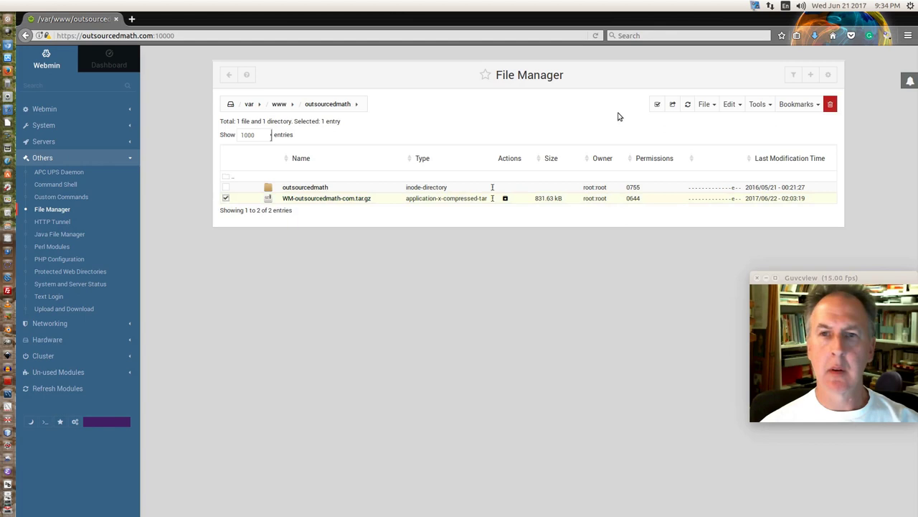
{"action": "left_click", "coordinate": [726, 105]}
{"action": "left_click", "coordinate": [705, 105]}
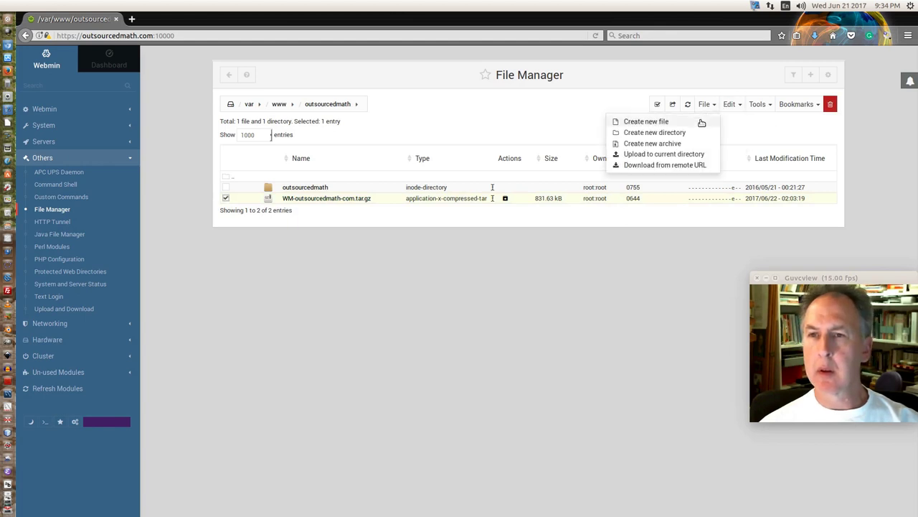
{"action": "left_click", "coordinate": [730, 104]}
{"action": "left_click", "coordinate": [697, 133]}
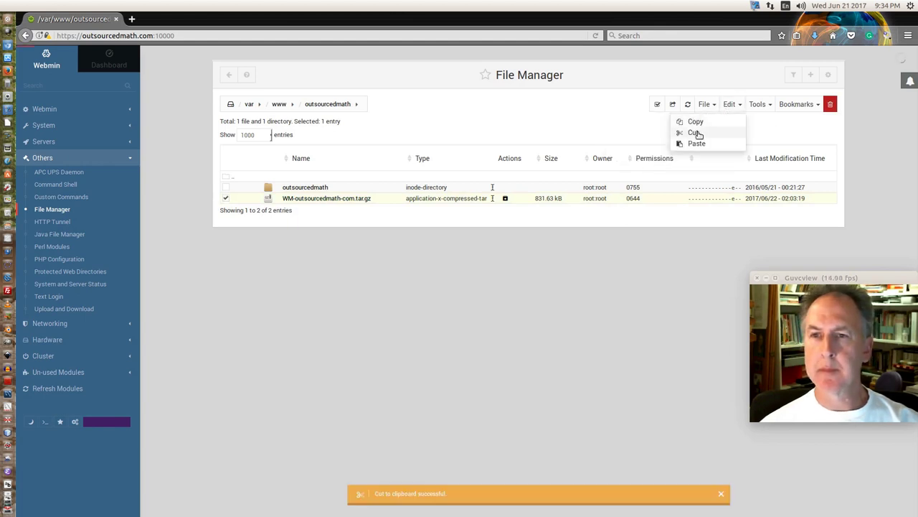
{"action": "left_click", "coordinate": [333, 121]}
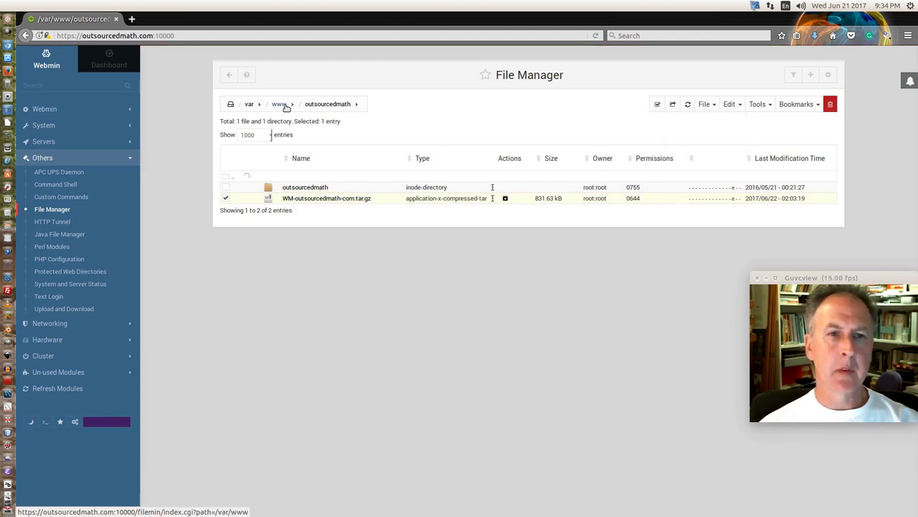
{"action": "left_click", "coordinate": [730, 105]}
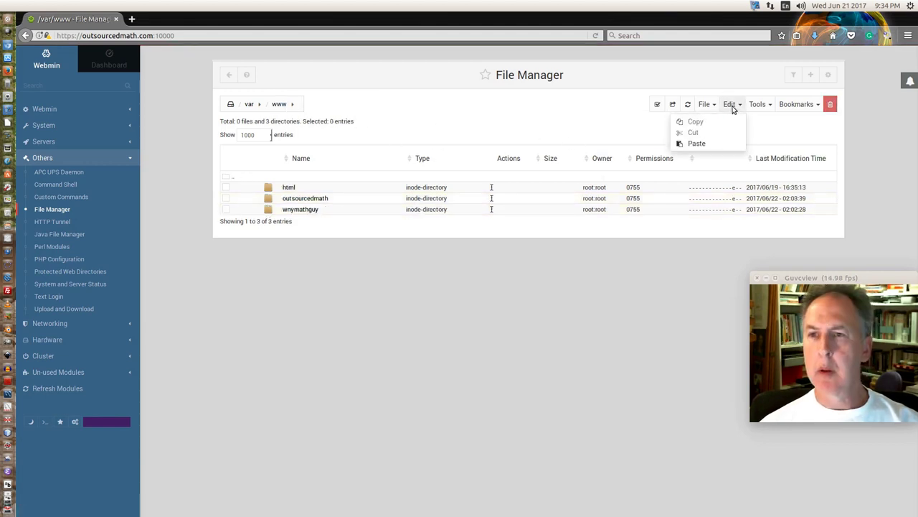
{"action": "left_click", "coordinate": [704, 105]}
{"action": "left_click", "coordinate": [731, 105]}
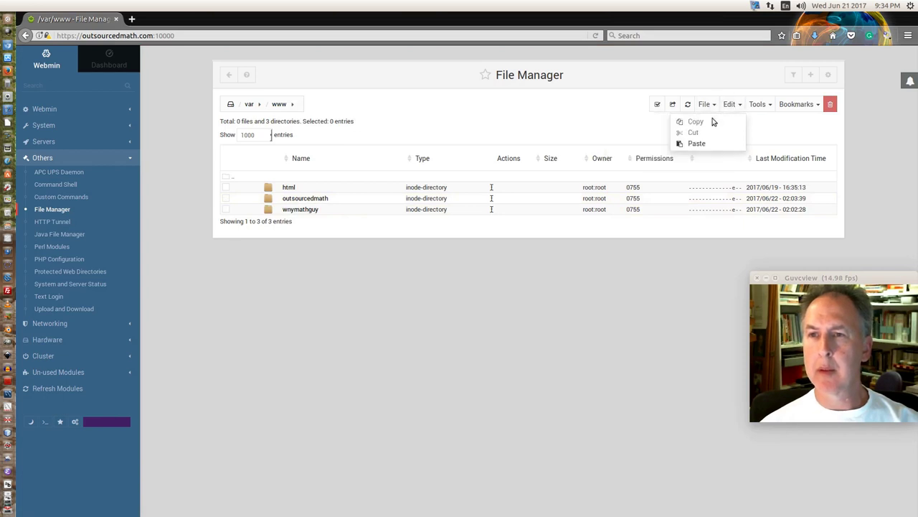
{"action": "left_click", "coordinate": [697, 144]}
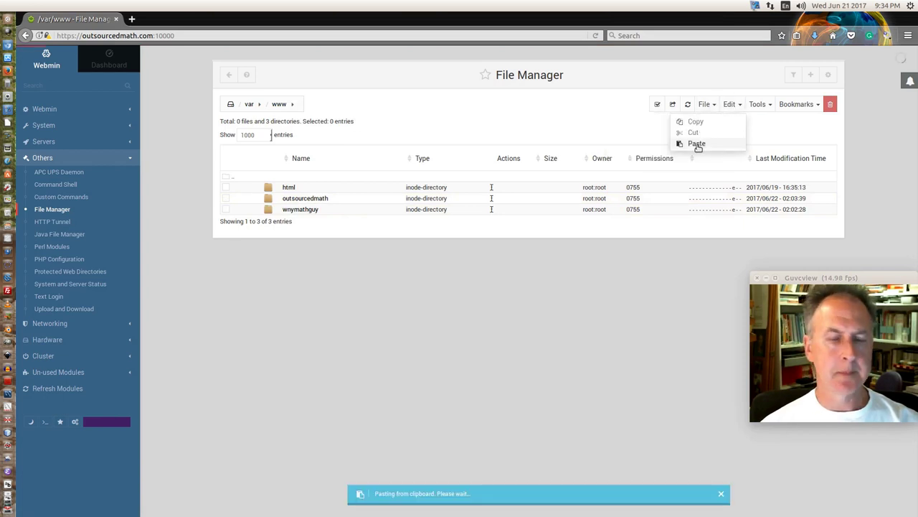
{"action": "left_click", "coordinate": [226, 199]}
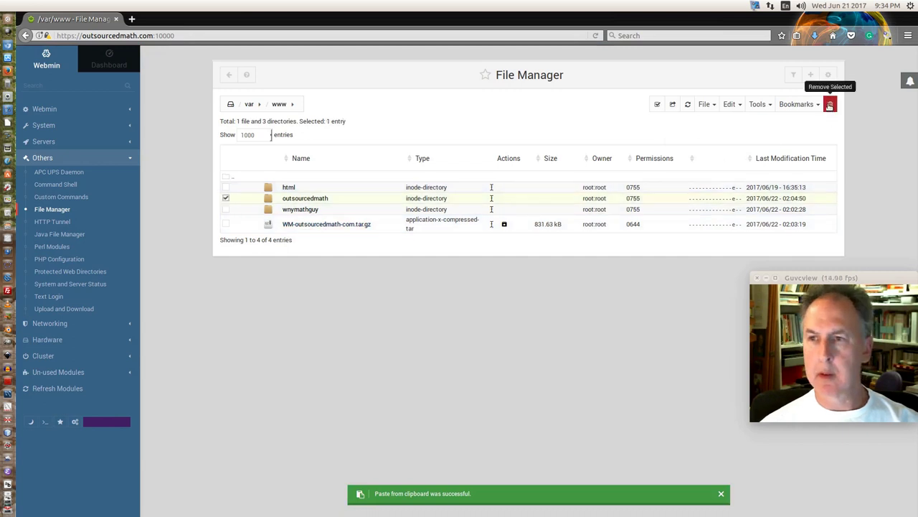
{"action": "left_click", "coordinate": [830, 106]}
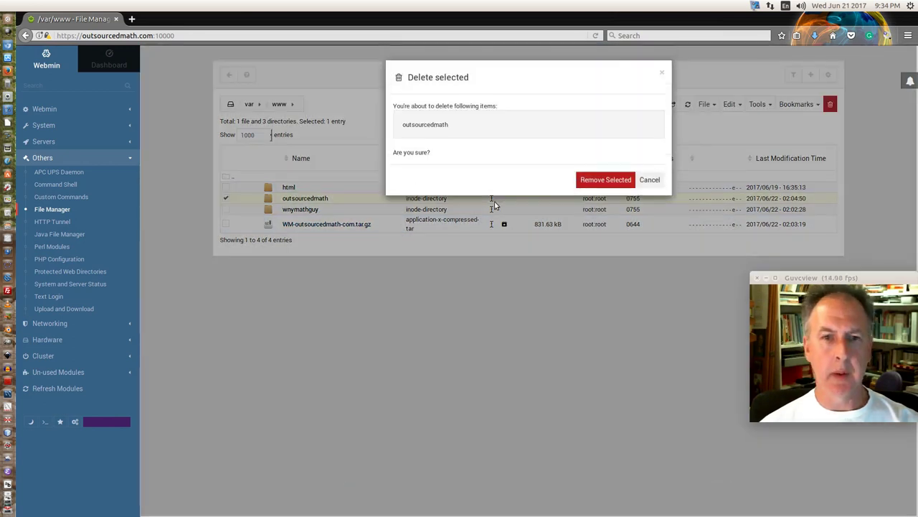
{"action": "left_click", "coordinate": [614, 180]}
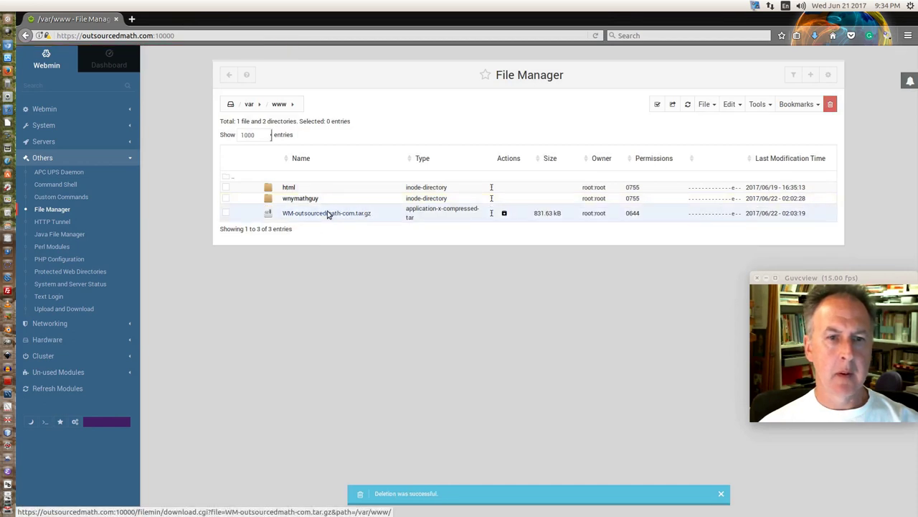
Extract WM-outsourcedmath-com.tar.gz in /var/www and look through the files in the extracted outsourcedmath directory.
{"action": "left_click", "coordinate": [504, 213]}
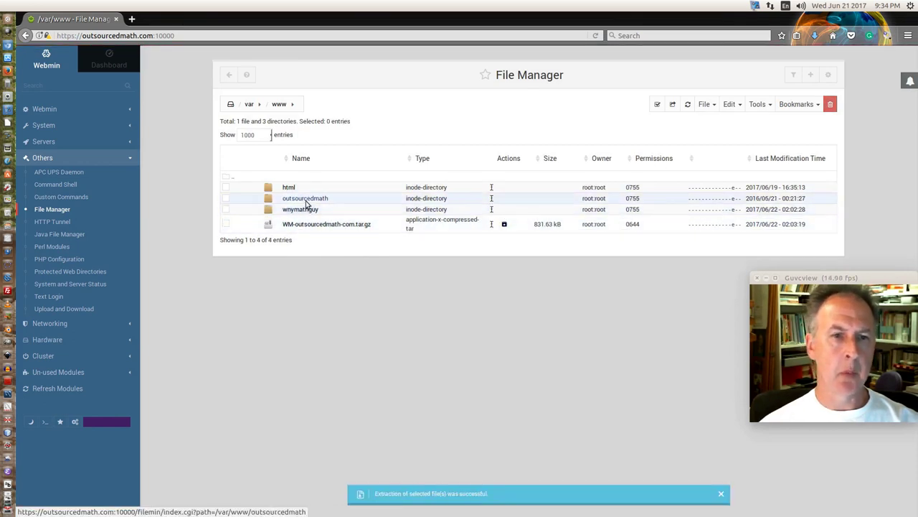
{"action": "left_click", "coordinate": [306, 201]}
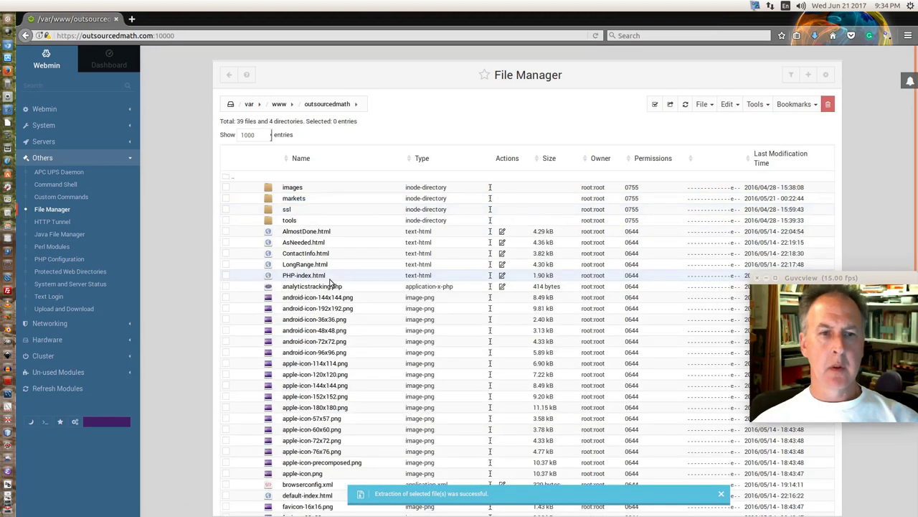
{"action": "scroll", "coordinate": [348, 215], "scroll_direction": "down", "scroll_amount": 5}
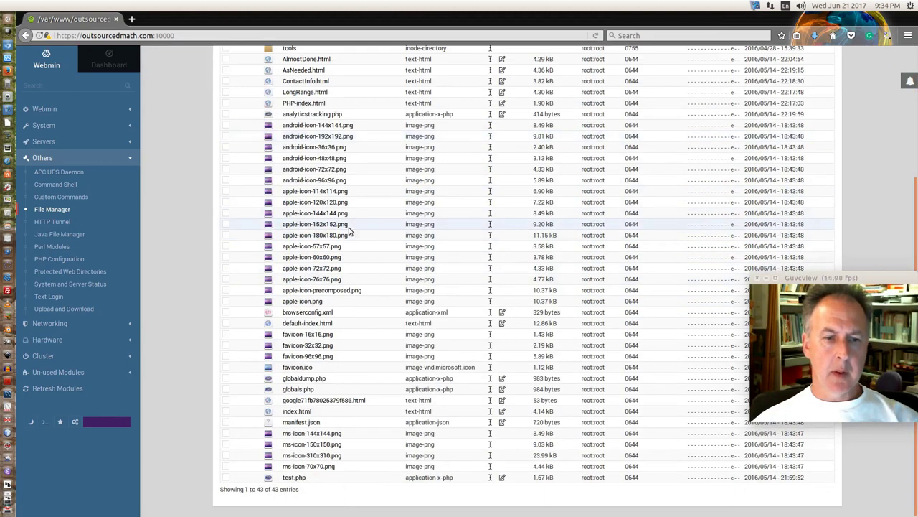
{"action": "scroll", "coordinate": [350, 230], "scroll_direction": "up", "scroll_amount": 5}
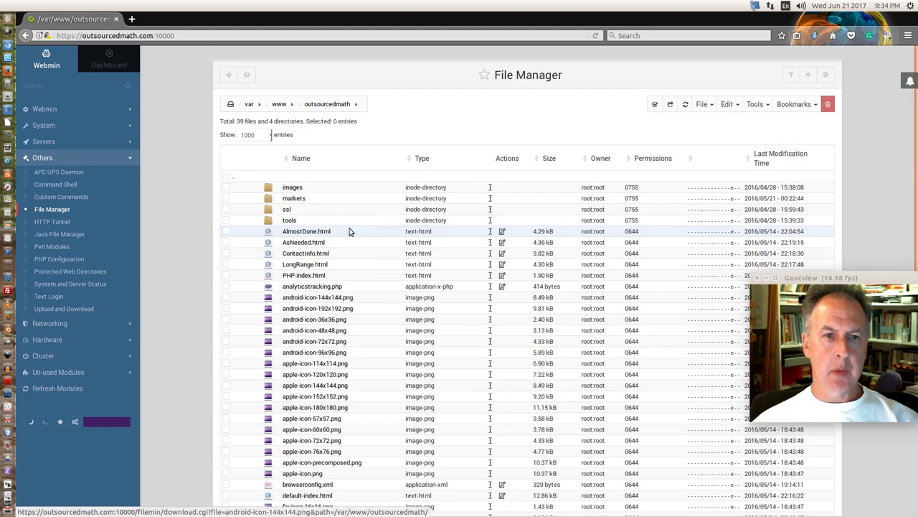
Go back to /var/www and delete the WM-outsourcedmath-com.tar.gz archive.
{"action": "left_click", "coordinate": [703, 105]}
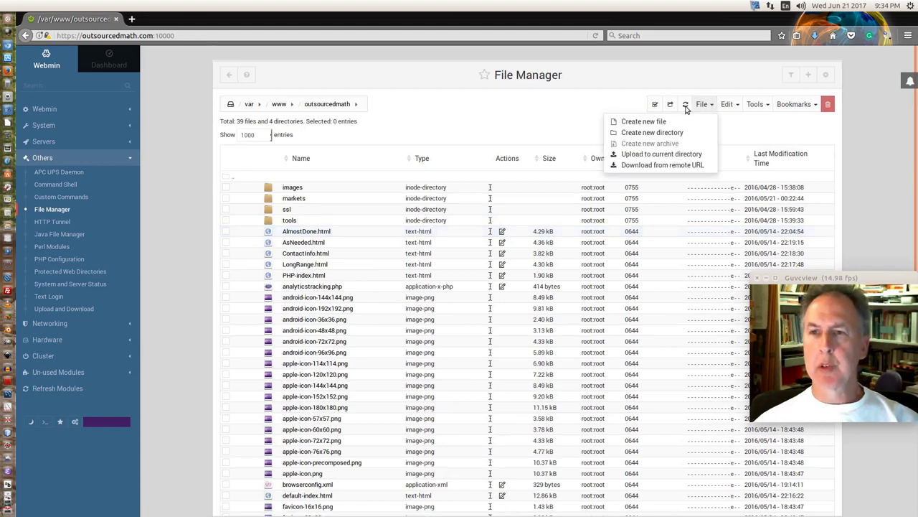
{"action": "left_click", "coordinate": [310, 112]}
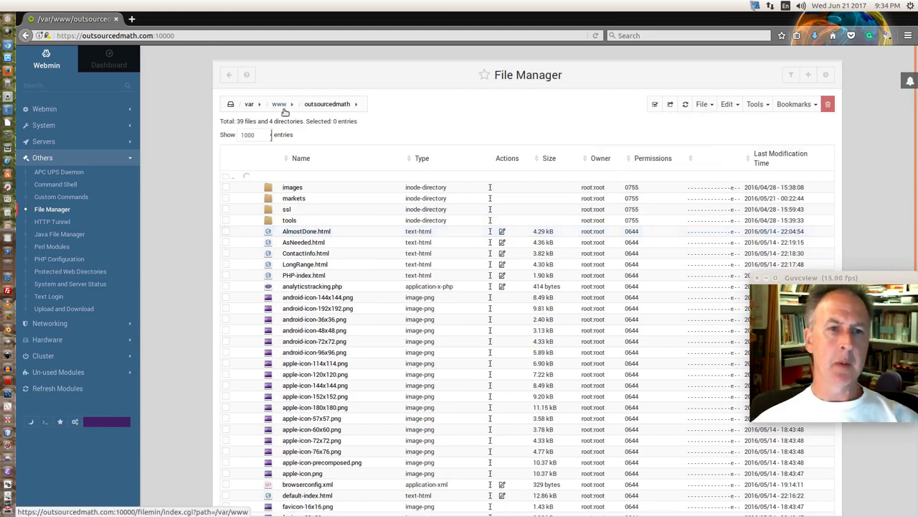
{"action": "left_click", "coordinate": [280, 105]}
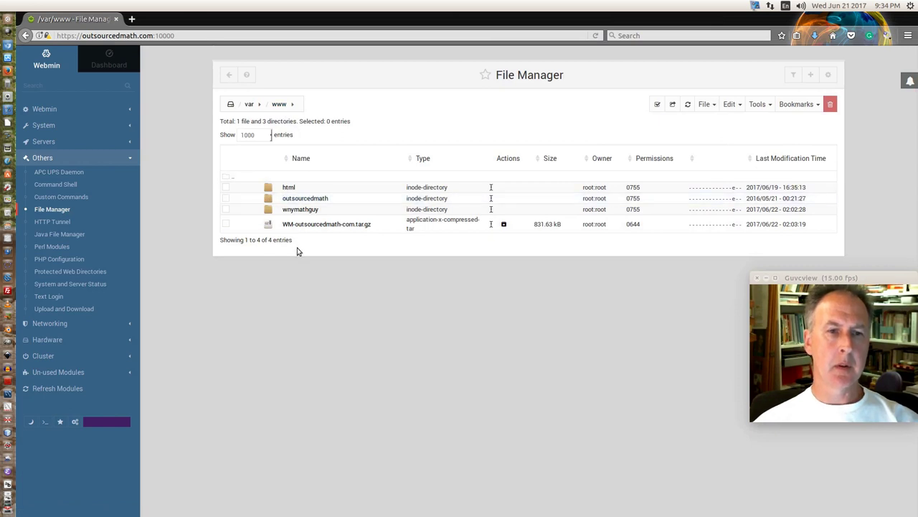
{"action": "left_click", "coordinate": [225, 224]}
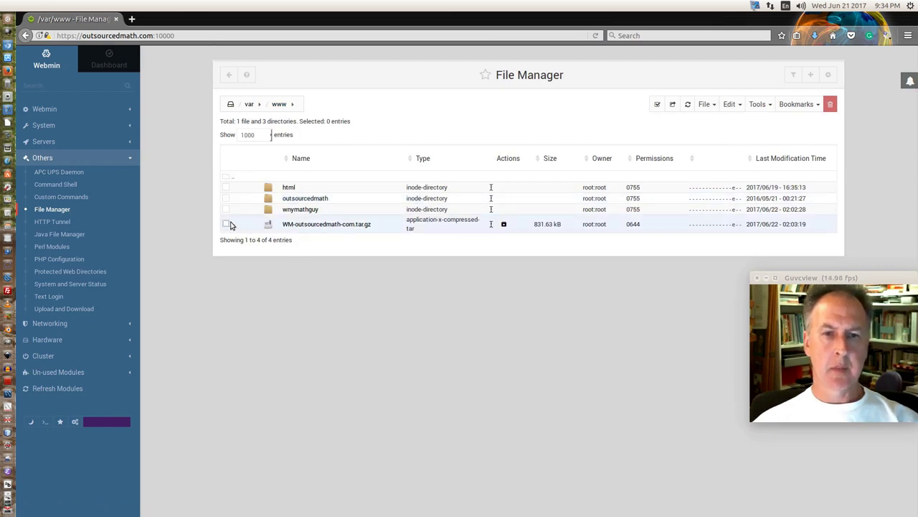
{"action": "left_click", "coordinate": [830, 106]}
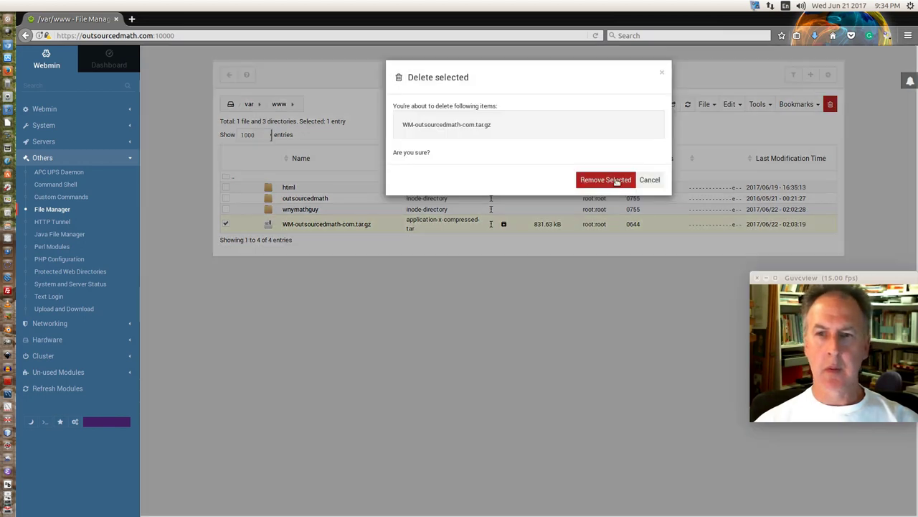
{"action": "left_click", "coordinate": [616, 180]}
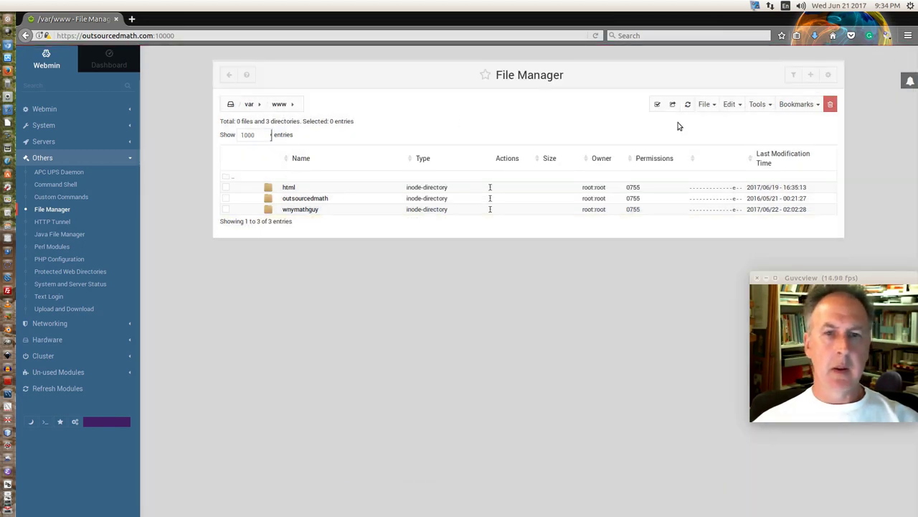
{"action": "left_click", "coordinate": [704, 106]}
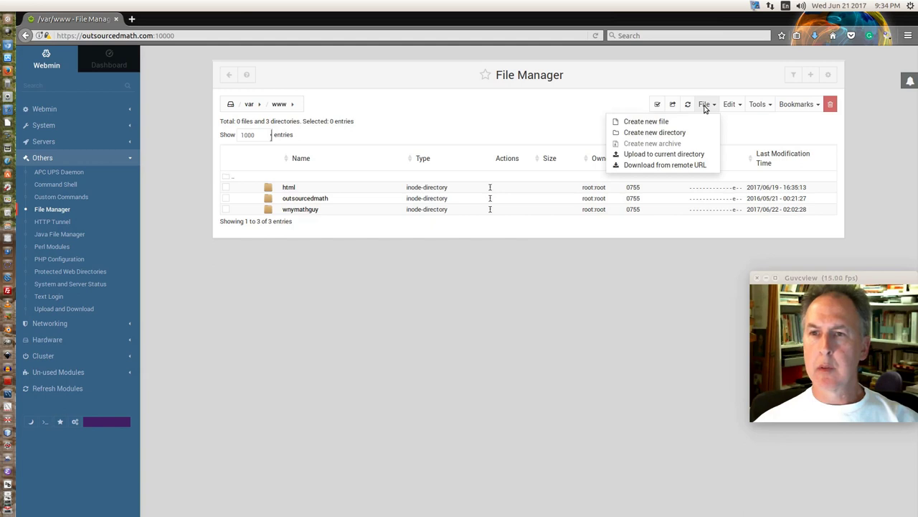
{"action": "left_click", "coordinate": [664, 154]}
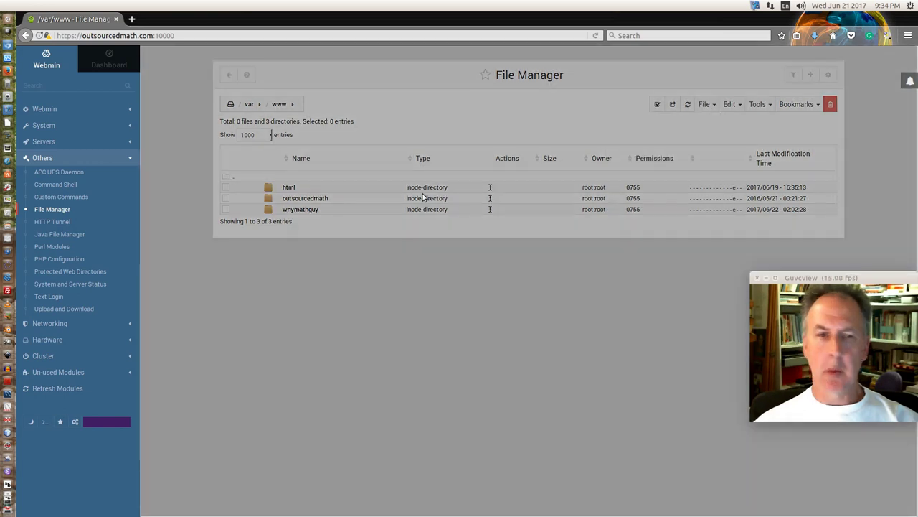
{"action": "left_click", "coordinate": [403, 109]}
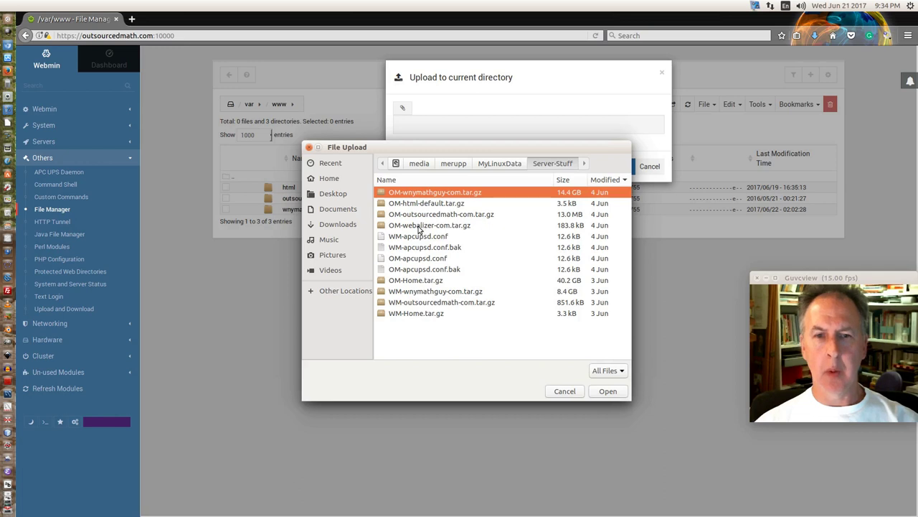
{"action": "left_click", "coordinate": [607, 391]}
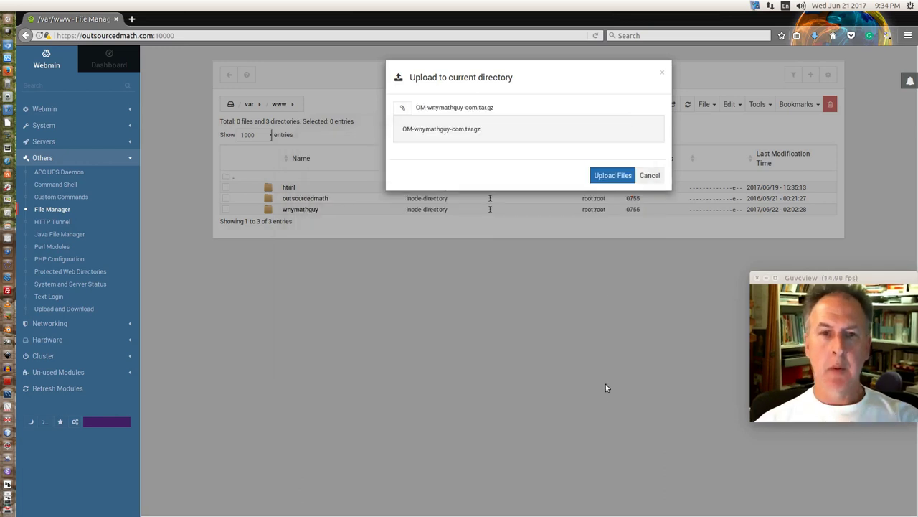
{"action": "left_click", "coordinate": [626, 178]}
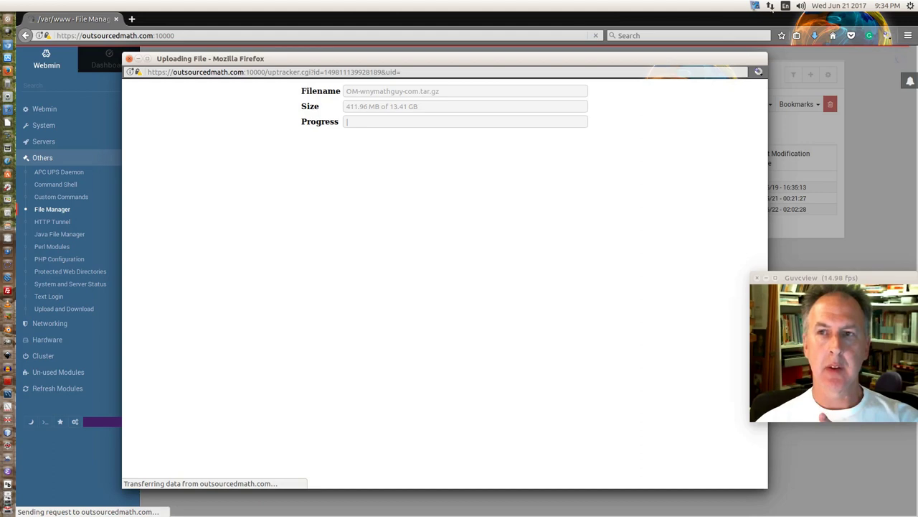
{"action": "left_click", "coordinate": [756, 6]}
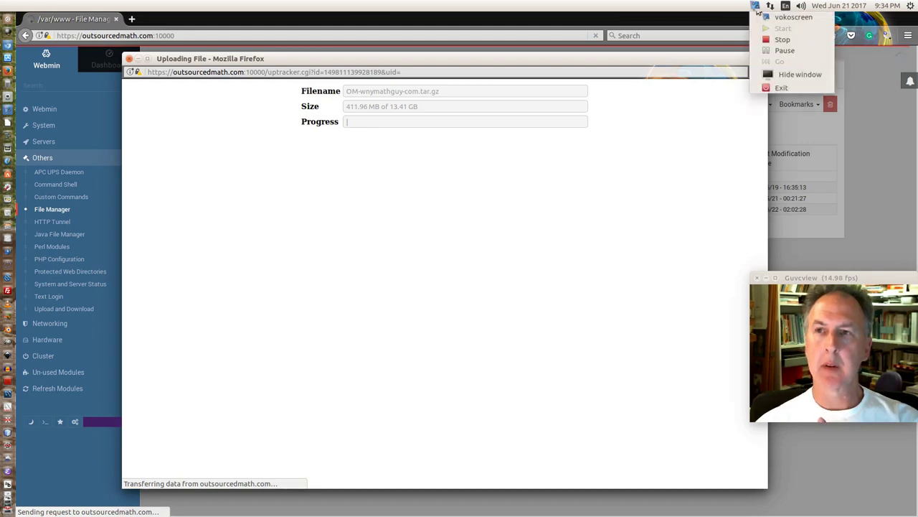
{"action": "left_click", "coordinate": [779, 53]}
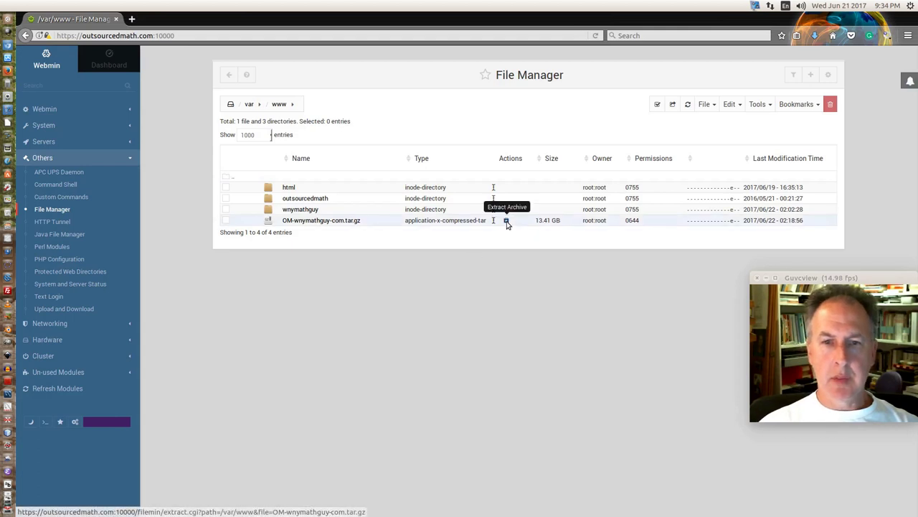
Extract OM-wnymathguy-com.tar.gz in /var/www, inspect the wnymathguy directory and return to the /var/www listing.
{"action": "left_click", "coordinate": [507, 221]}
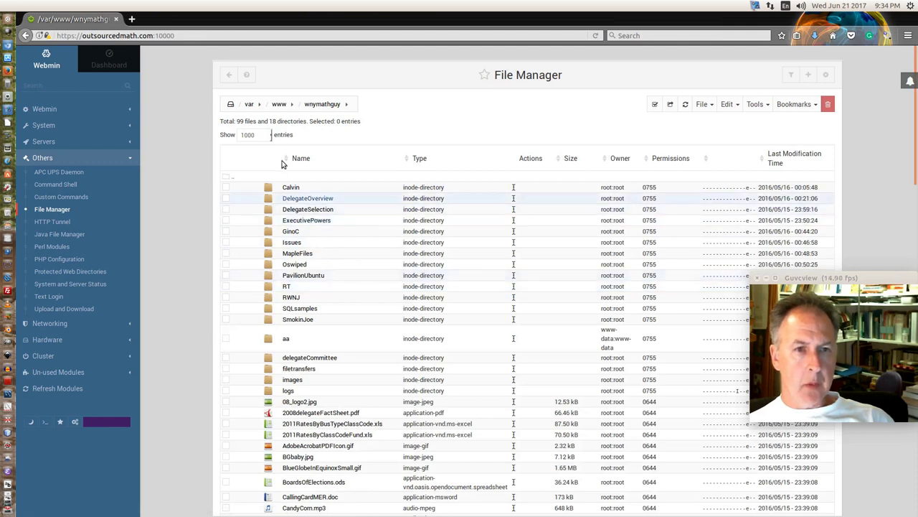
{"action": "left_click", "coordinate": [320, 105]}
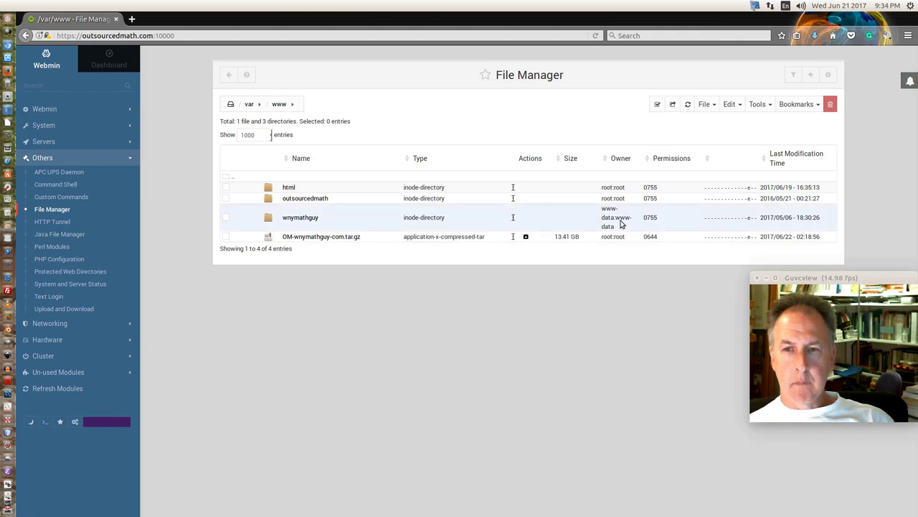
{"action": "left_click", "coordinate": [307, 219]}
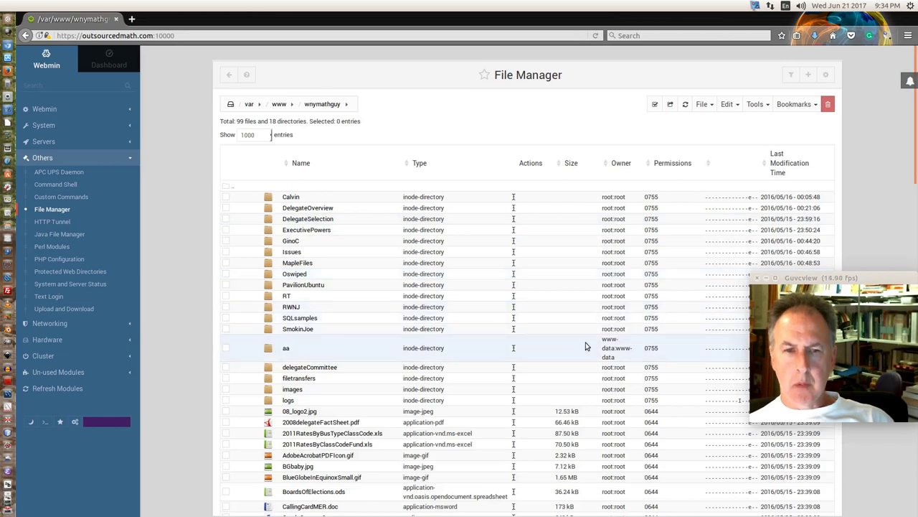
{"action": "scroll", "coordinate": [583, 303], "scroll_direction": "down", "scroll_amount": 3}
{"action": "scroll", "coordinate": [585, 304], "scroll_direction": "down", "scroll_amount": 3}
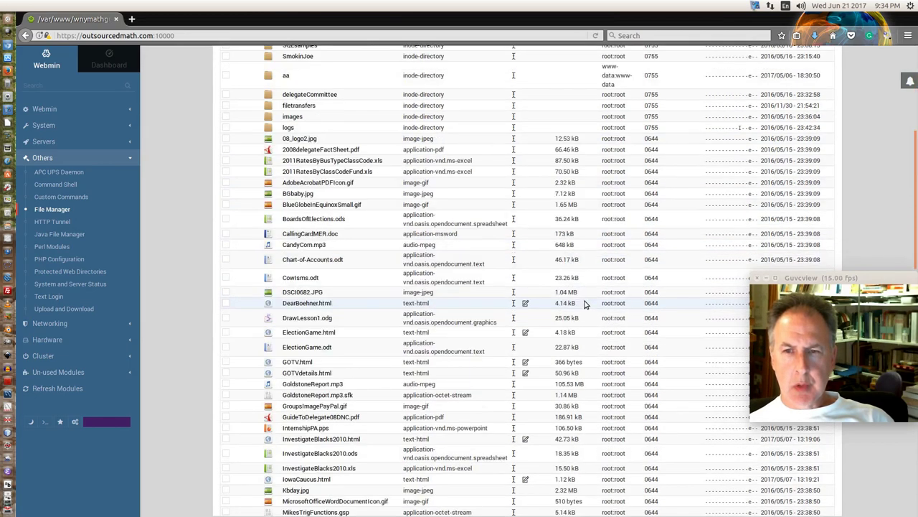
{"action": "scroll", "coordinate": [584, 304], "scroll_direction": "up", "scroll_amount": 3}
{"action": "scroll", "coordinate": [585, 304], "scroll_direction": "up", "scroll_amount": 2}
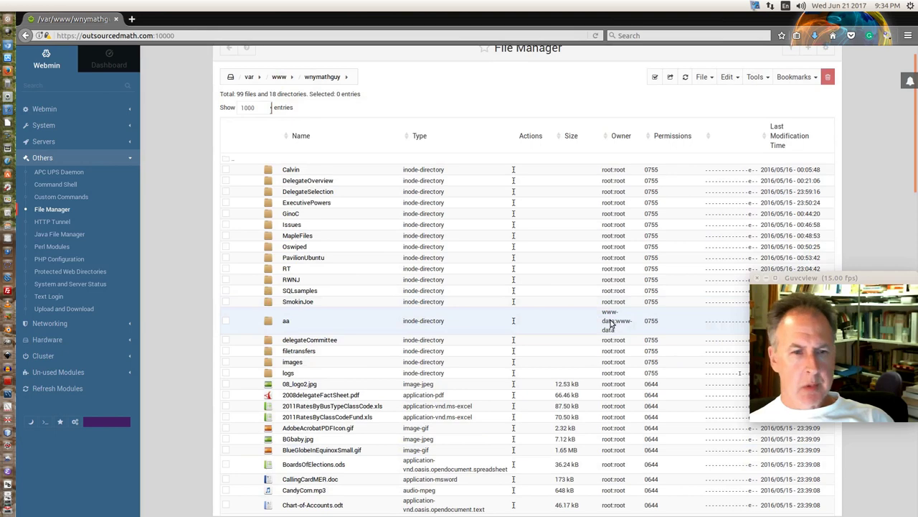
{"action": "scroll", "coordinate": [555, 299], "scroll_direction": "up", "scroll_amount": 1}
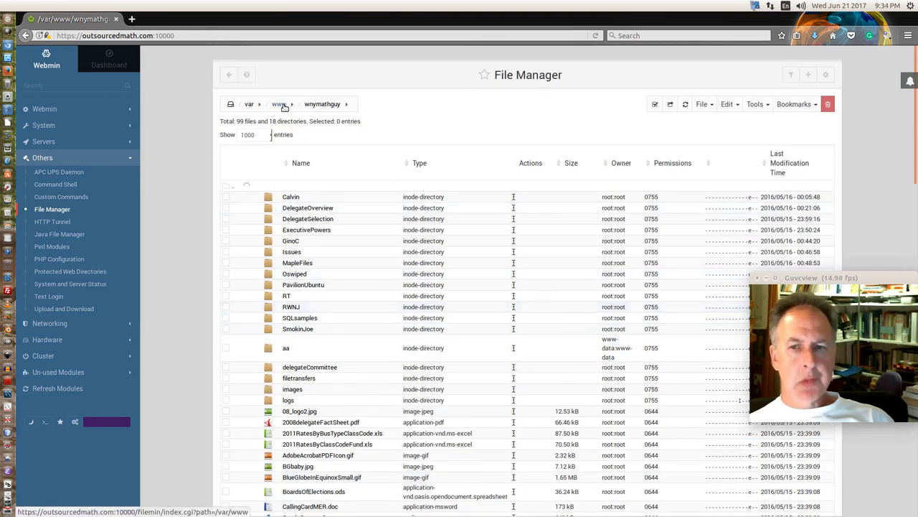
{"action": "left_click", "coordinate": [285, 105]}
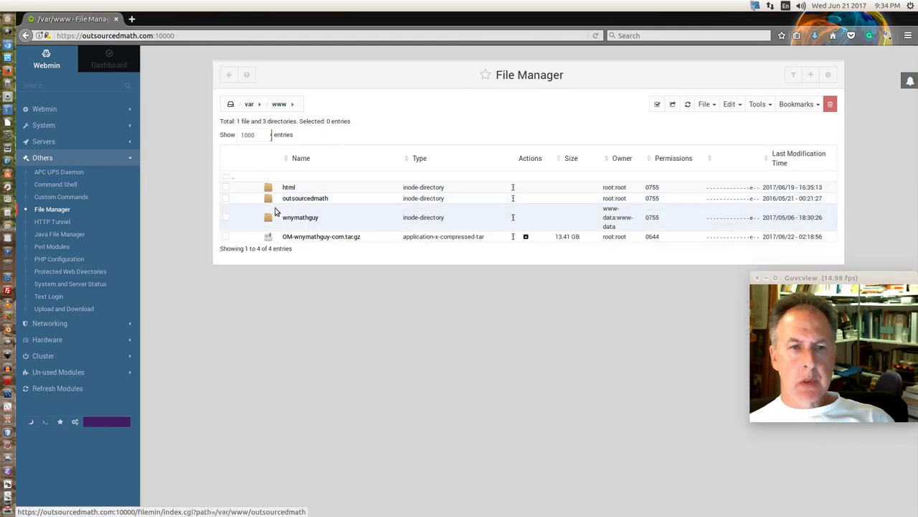
Change the ownership of the outsourcedmath and wnymathguy directories recursively to user www-data and group www-data.
{"action": "left_click", "coordinate": [226, 218]}
{"action": "left_click", "coordinate": [226, 198]}
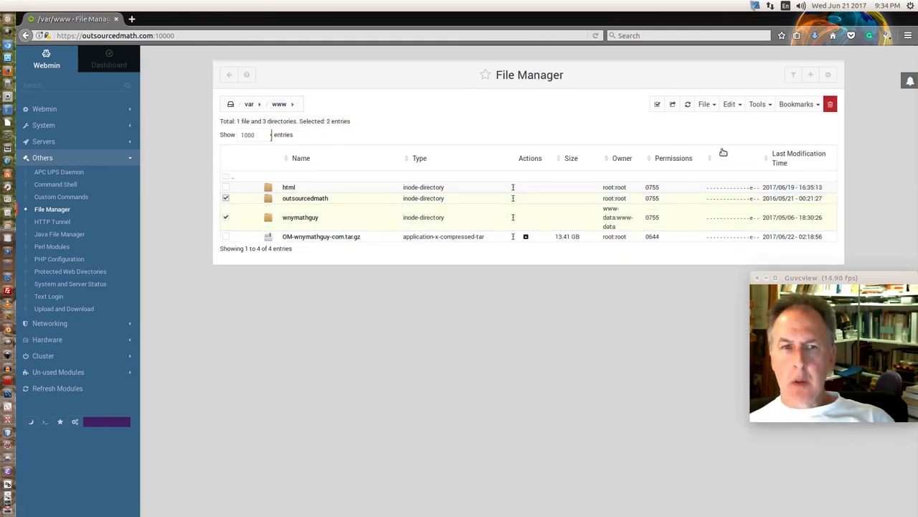
{"action": "left_click", "coordinate": [731, 104]}
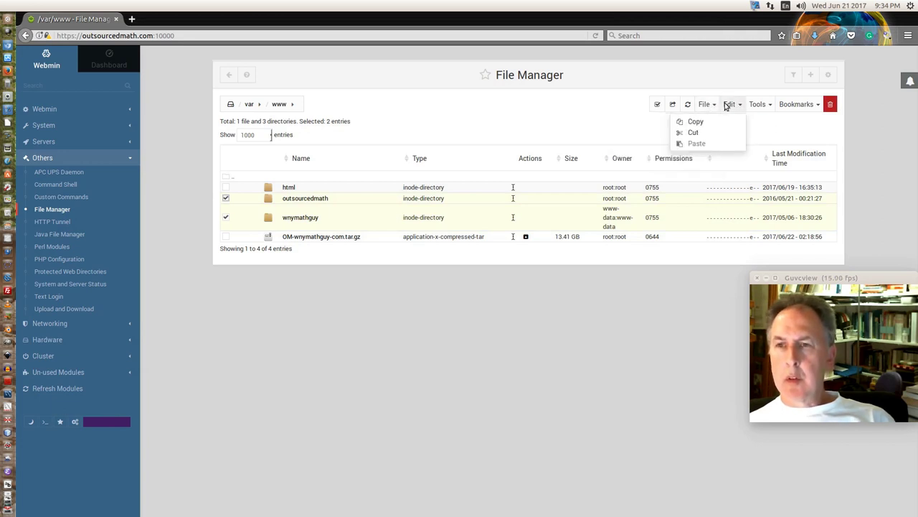
{"action": "mouse_move", "coordinate": [758, 105]}
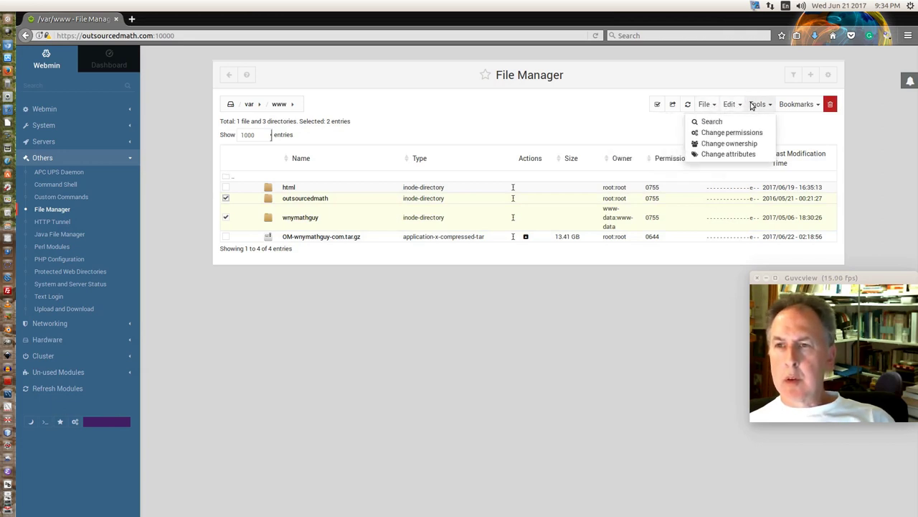
{"action": "left_click", "coordinate": [731, 145]}
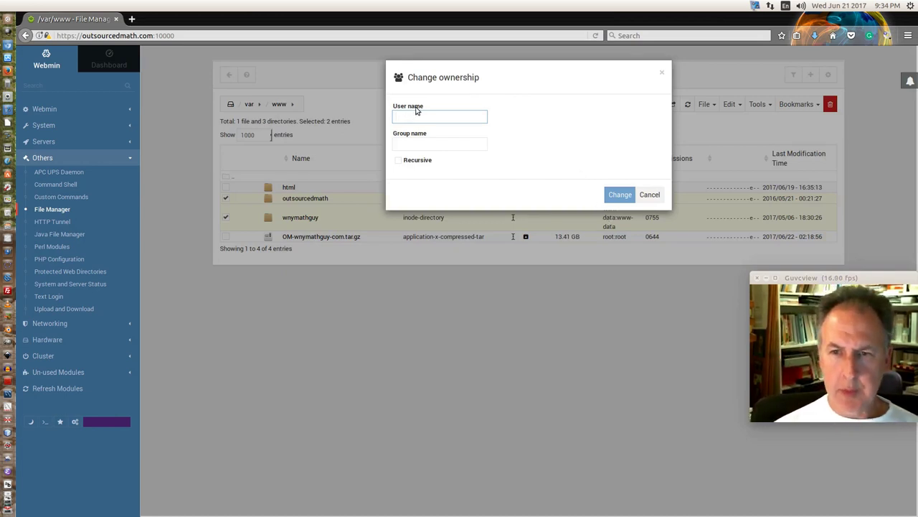
{"action": "type", "text": "w"}
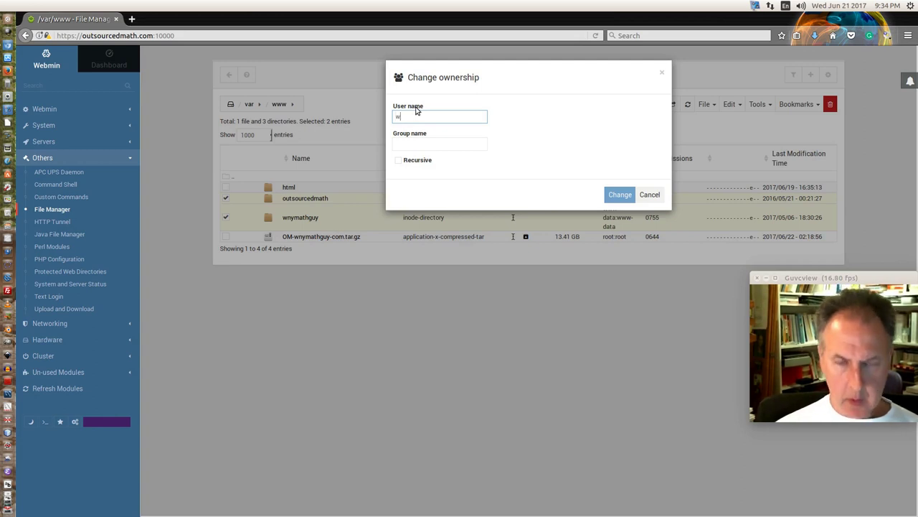
{"action": "type", "text": "ww-"}
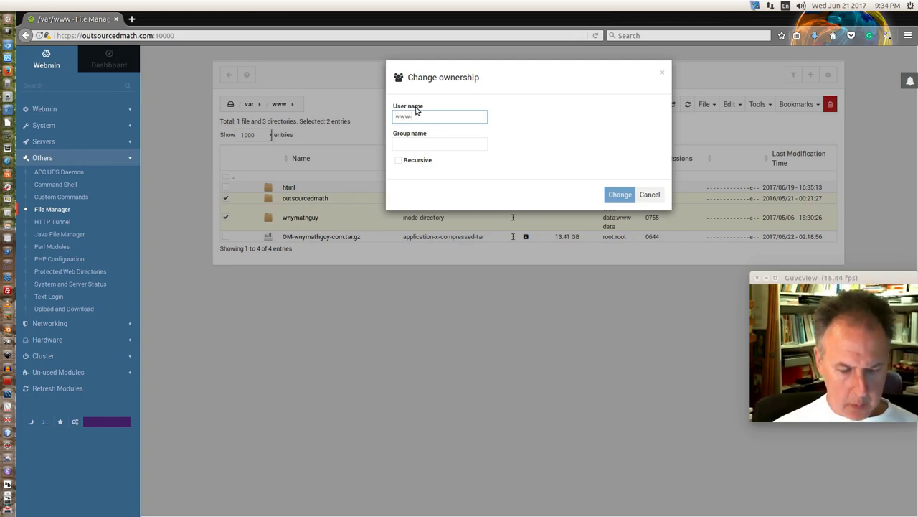
{"action": "type", "text": "data"}
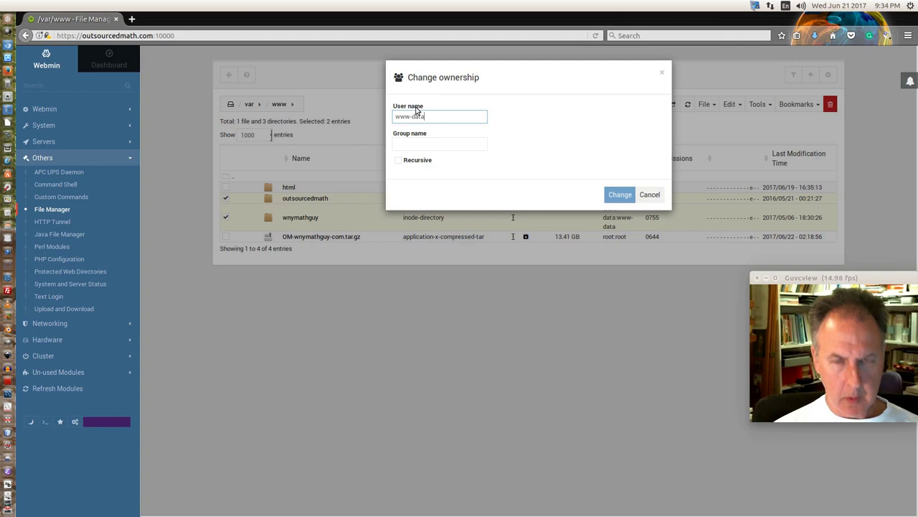
{"action": "key", "text": "Tab"}
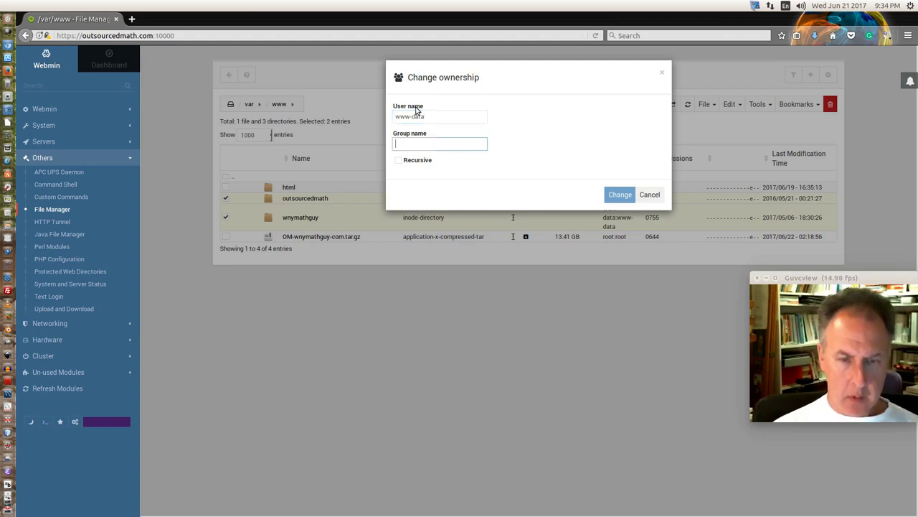
{"action": "type", "text": "www-data"}
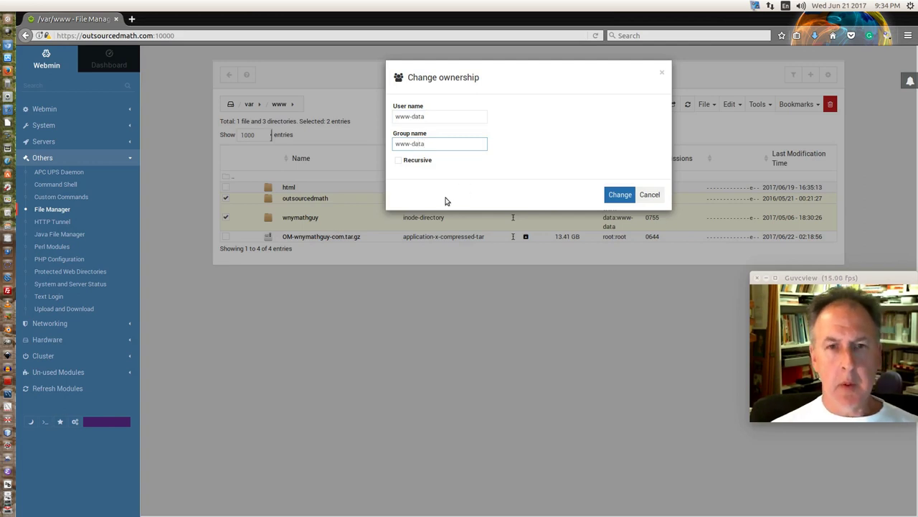
{"action": "left_click", "coordinate": [399, 160]}
{"action": "left_click", "coordinate": [622, 195]}
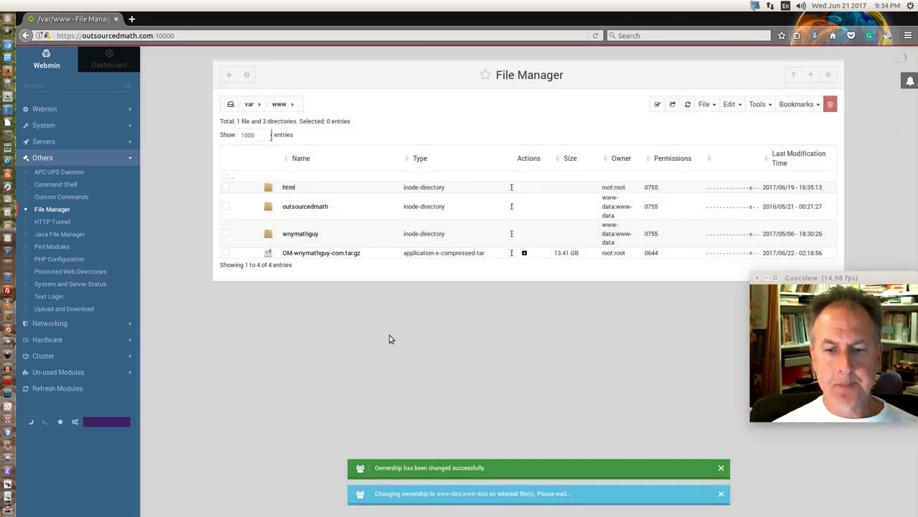
{"action": "left_click", "coordinate": [462, 500]}
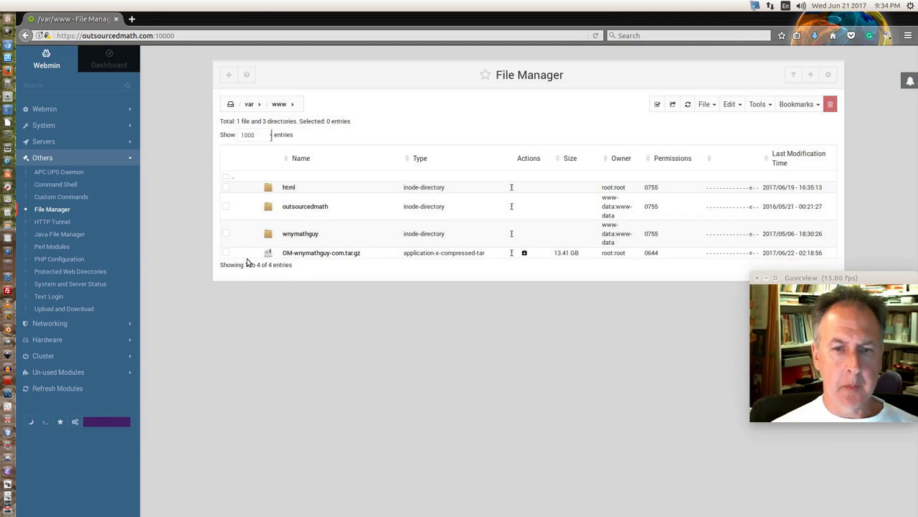
Delete the OM-wnymathguy-com.tar.gz archive from /var/www and check the ownership of the files in the outsourcedmath directory.
{"action": "left_click", "coordinate": [225, 253]}
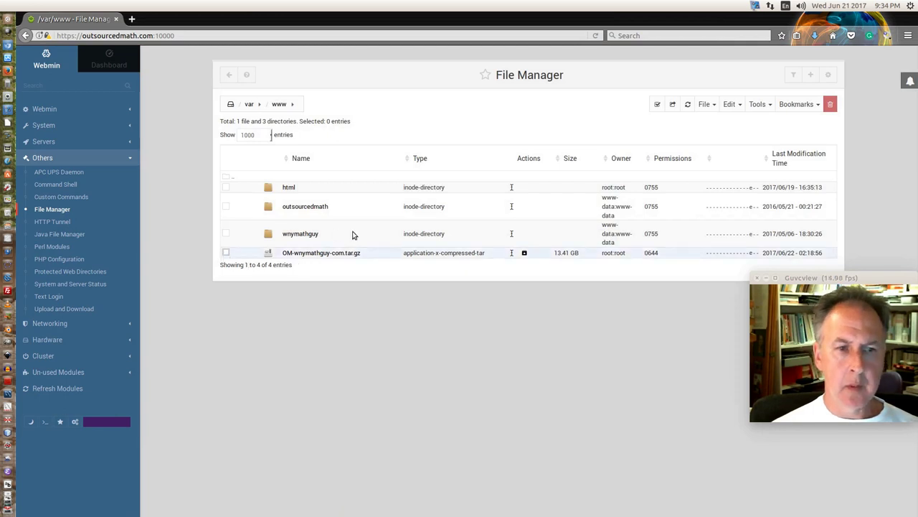
{"action": "left_click", "coordinate": [710, 106]}
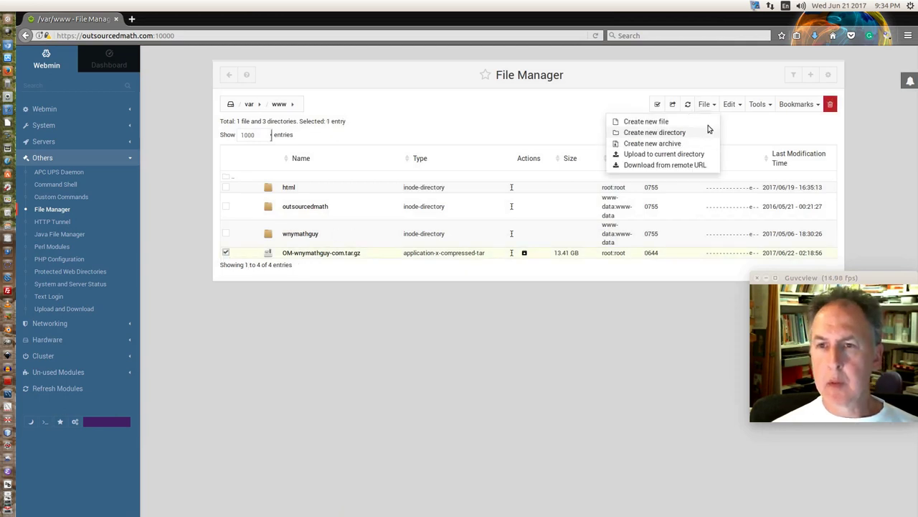
{"action": "left_click", "coordinate": [831, 104]}
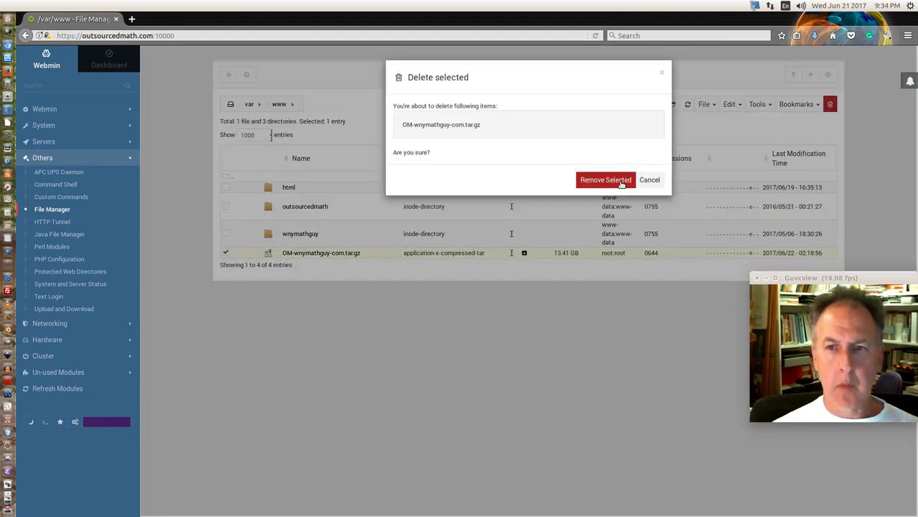
{"action": "left_click", "coordinate": [621, 182]}
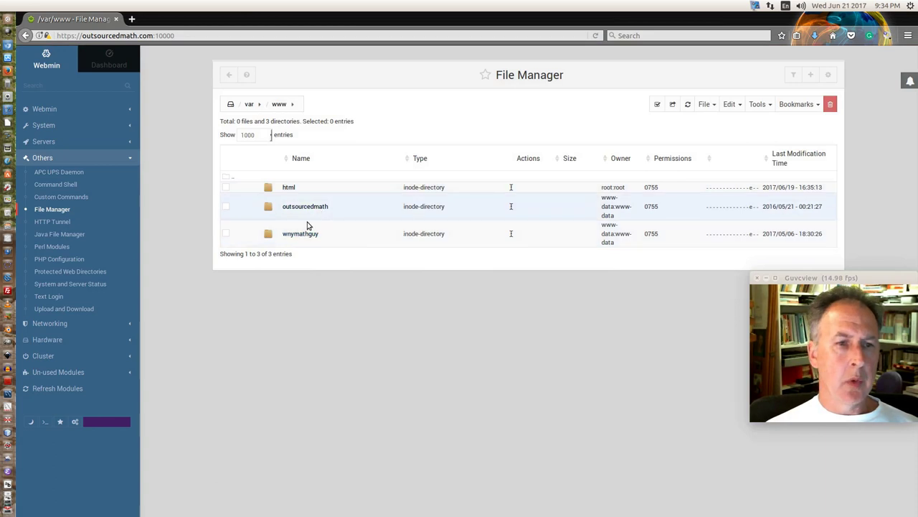
{"action": "left_click", "coordinate": [310, 213]}
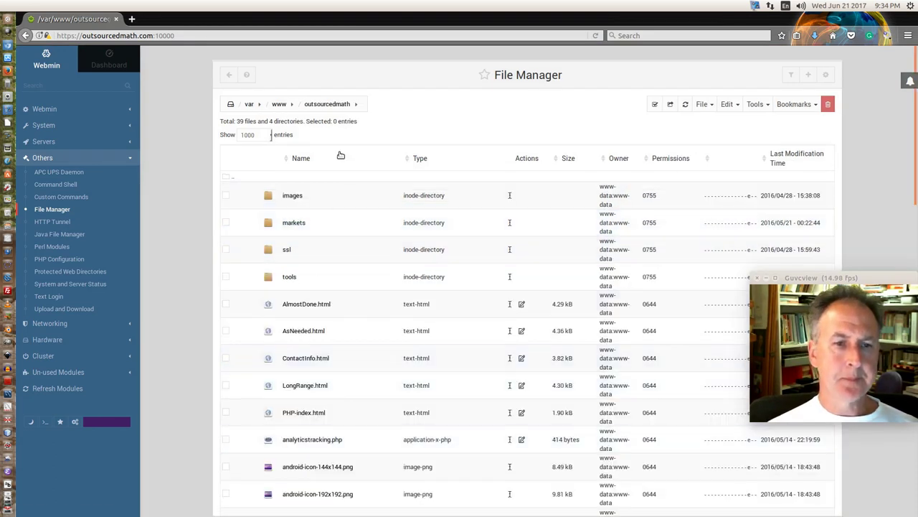
{"action": "left_click", "coordinate": [284, 106]}
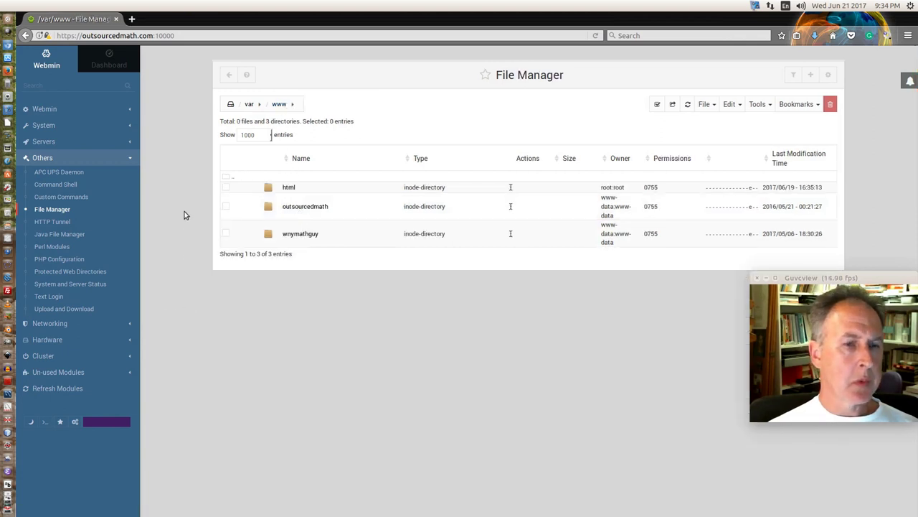
Start a new Apache virtual host, entering 192.168.1.228 as the specific address and 80 as the port.
{"action": "left_click", "coordinate": [42, 143]}
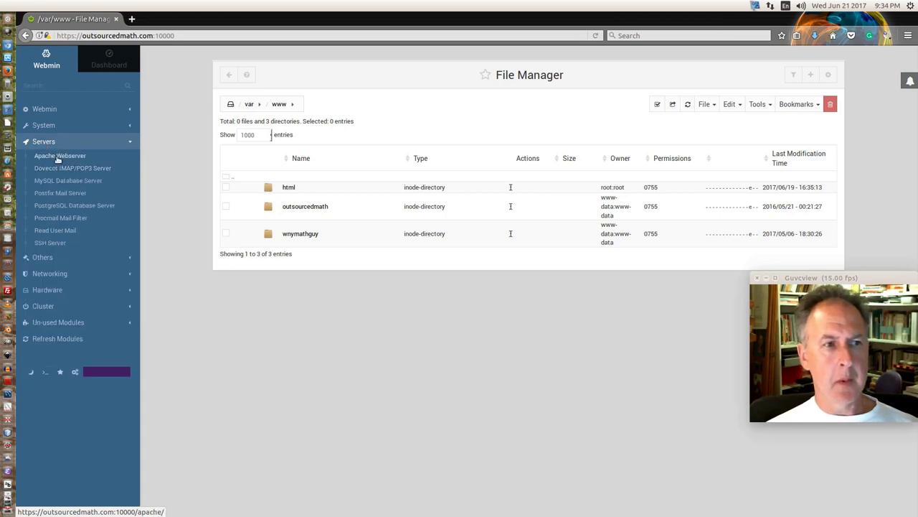
{"action": "left_click", "coordinate": [59, 155]}
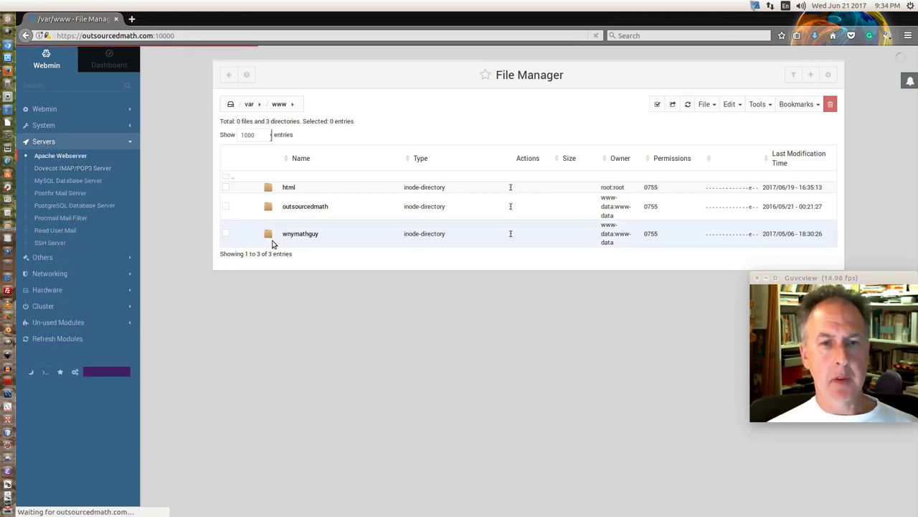
{"action": "left_click", "coordinate": [383, 113]}
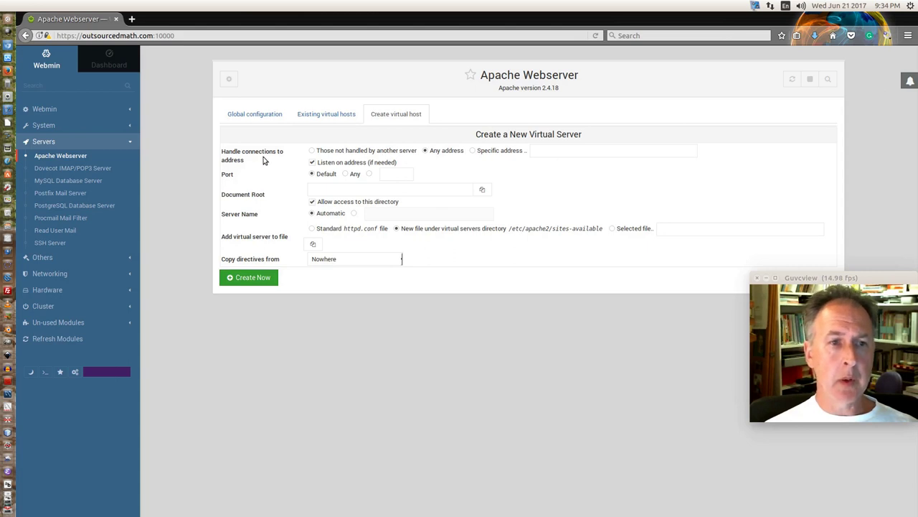
{"action": "left_click", "coordinate": [563, 153]}
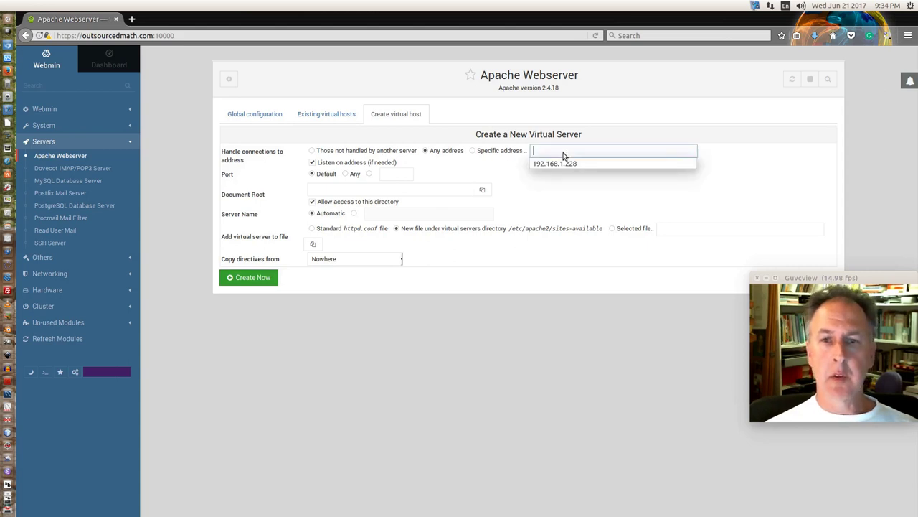
{"action": "left_click", "coordinate": [564, 163]}
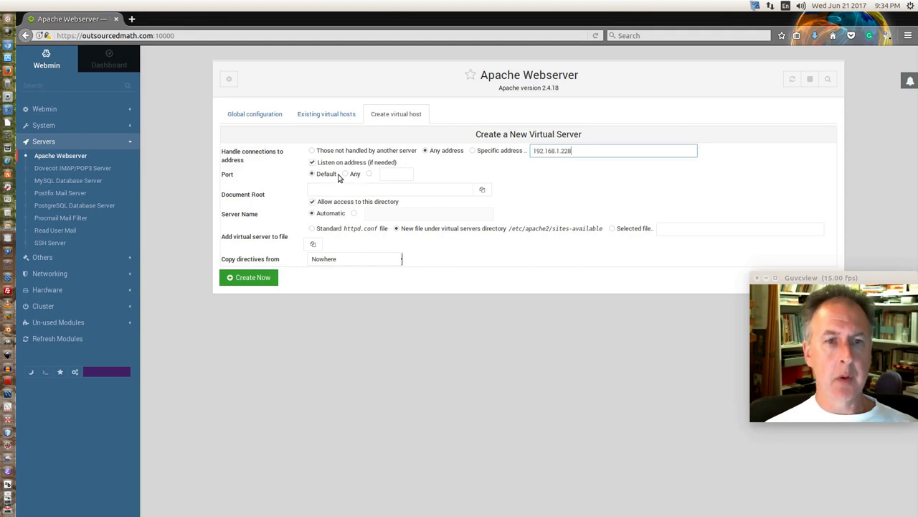
{"action": "left_click", "coordinate": [370, 174]}
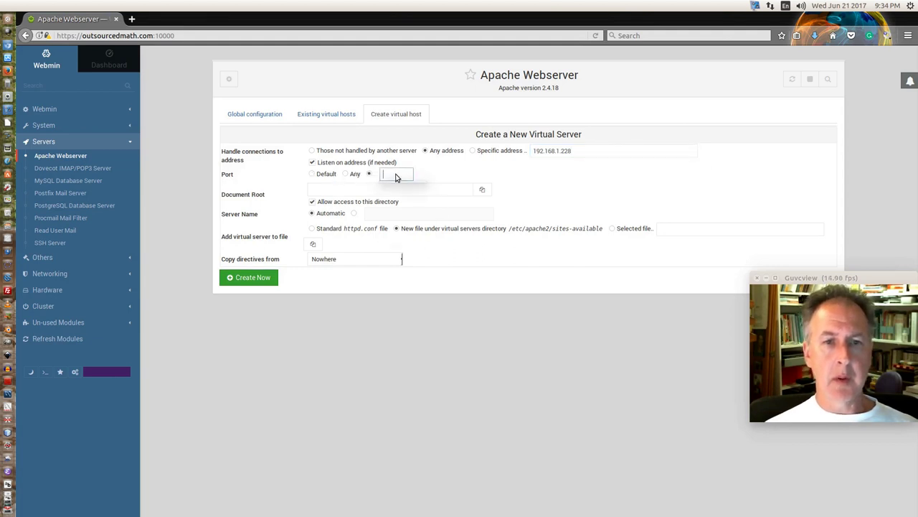
{"action": "left_click", "coordinate": [396, 176]}
{"action": "left_click", "coordinate": [393, 207]}
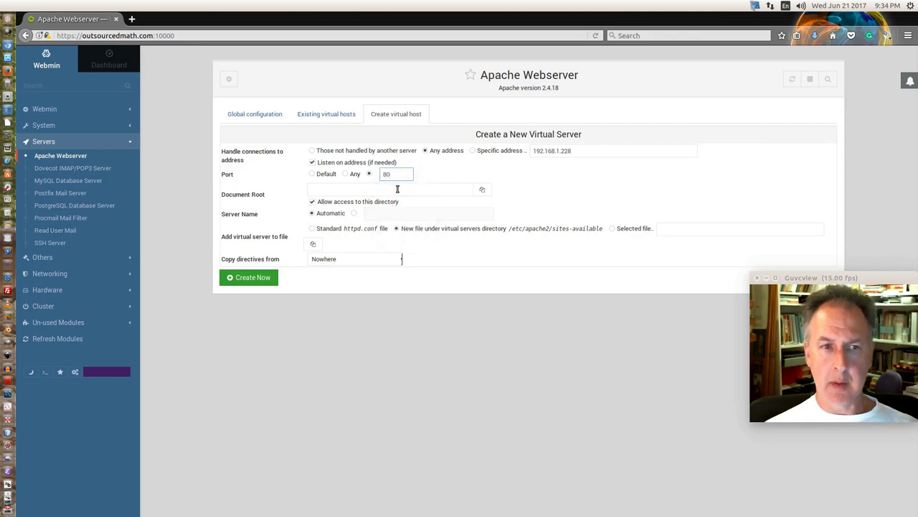
Set the new virtual host's document root to /var/www/outsourcedmath by browsing the server's directories.
{"action": "left_click", "coordinate": [482, 192]}
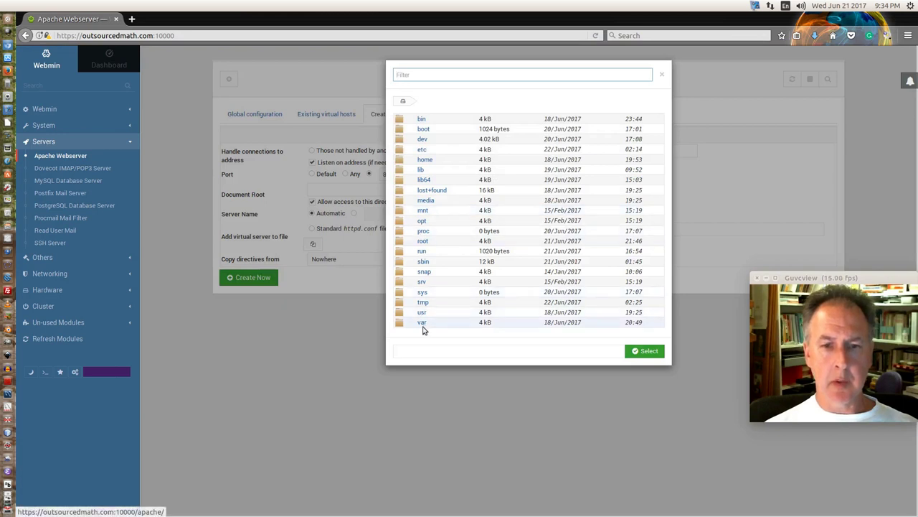
{"action": "left_click", "coordinate": [423, 328]}
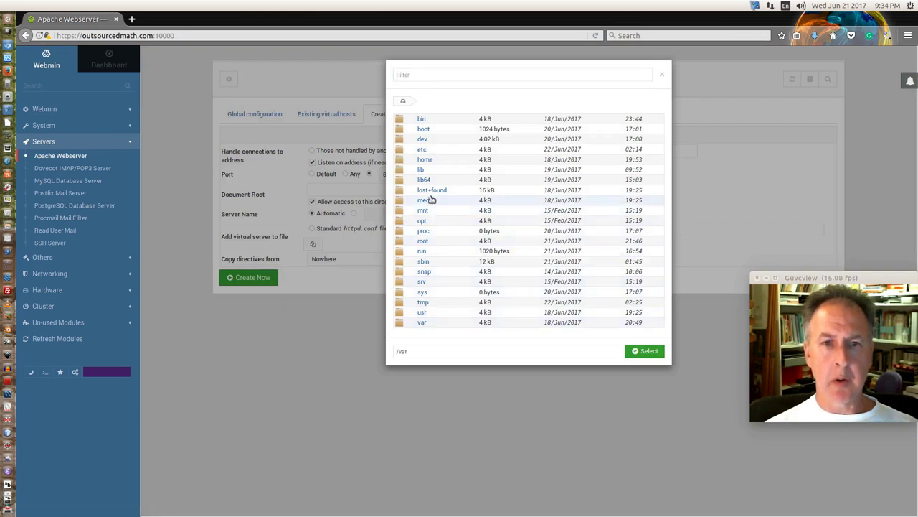
{"action": "double_click", "coordinate": [421, 322]}
{"action": "left_click", "coordinate": [428, 282]}
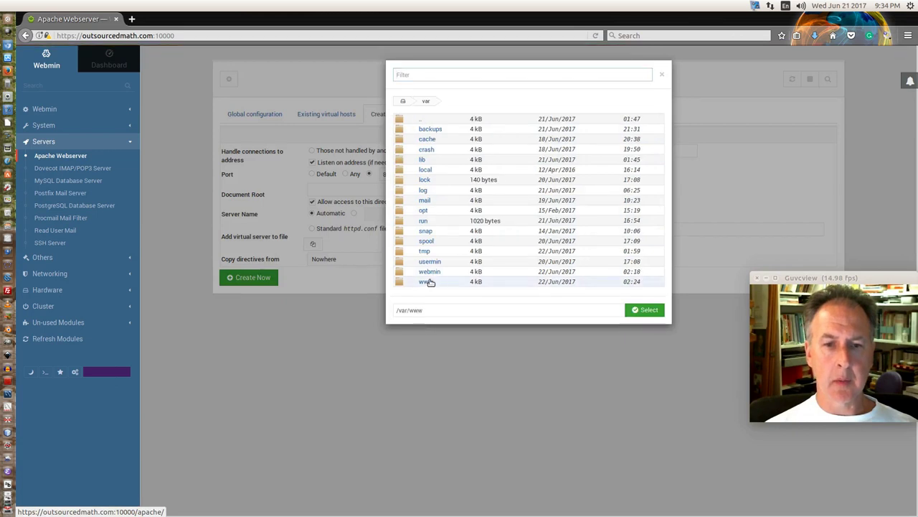
{"action": "double_click", "coordinate": [428, 282]}
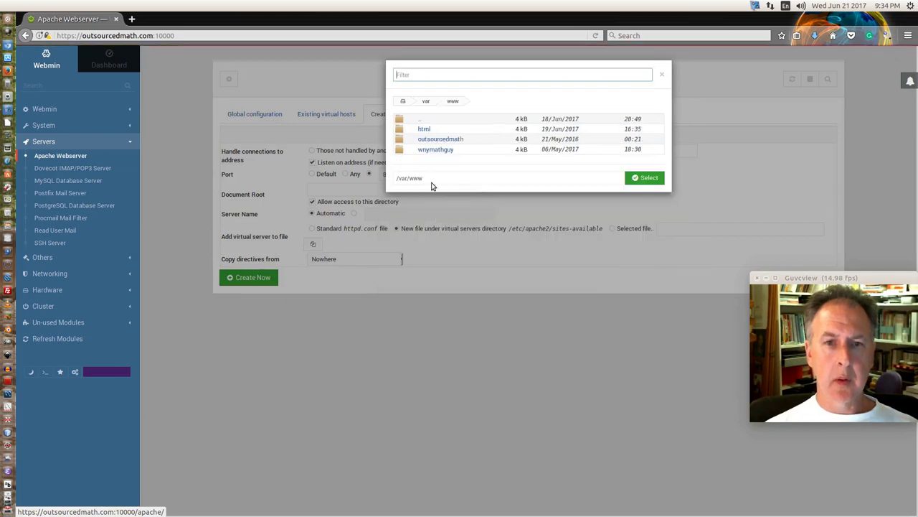
{"action": "double_click", "coordinate": [441, 139]}
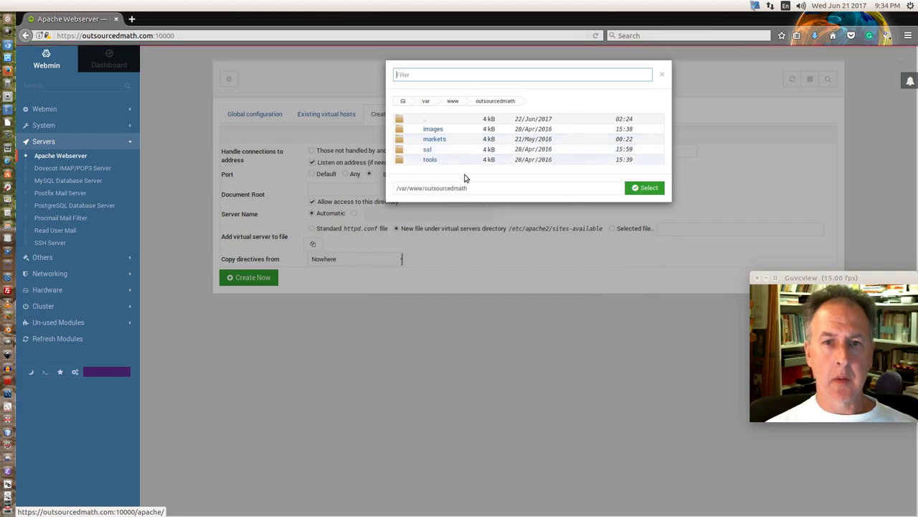
{"action": "left_click", "coordinate": [641, 188]}
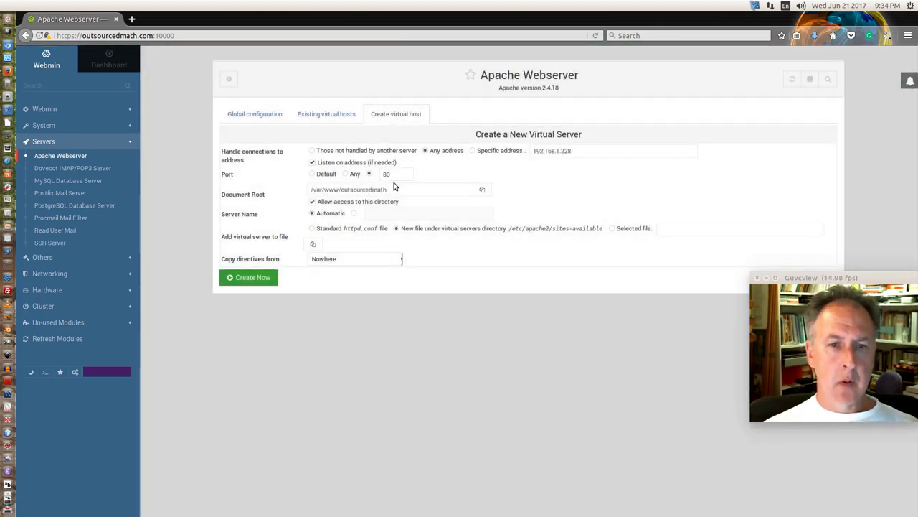
Set the new virtual host's server name to outsourcedmath.com and create the host.
{"action": "left_click", "coordinate": [354, 213]}
{"action": "left_click", "coordinate": [398, 215]}
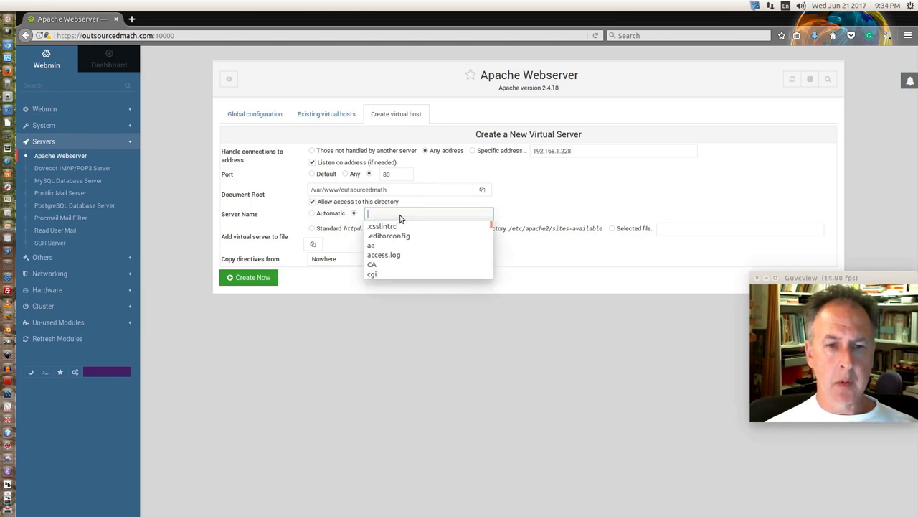
{"action": "left_click", "coordinate": [400, 214]}
{"action": "left_click", "coordinate": [400, 216]}
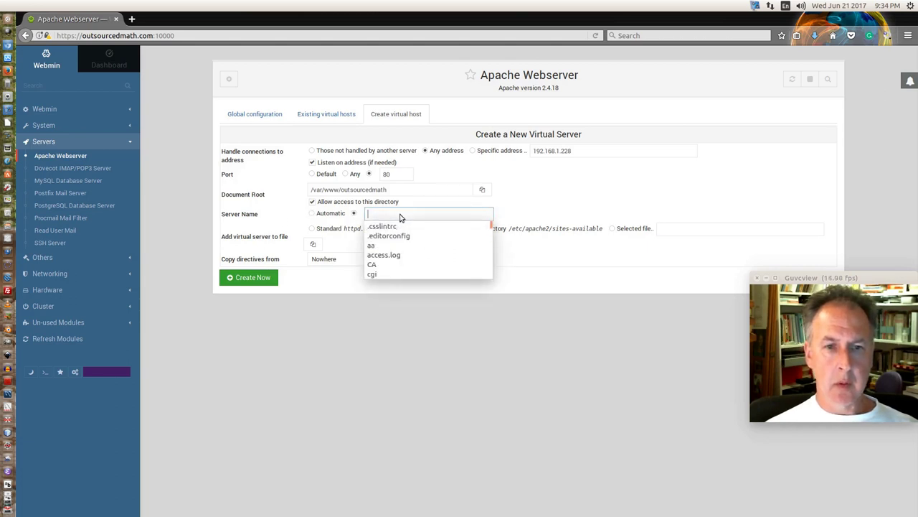
{"action": "left_click", "coordinate": [401, 215]}
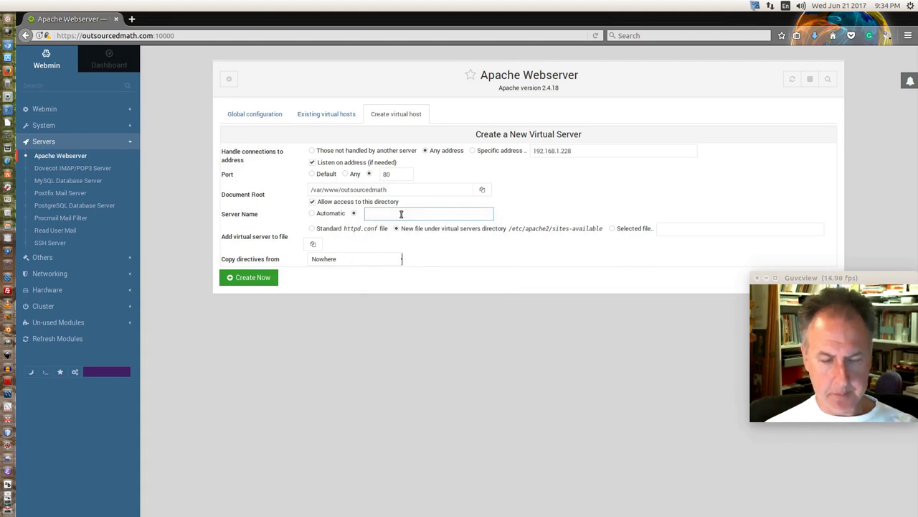
{"action": "type", "text": "ou"}
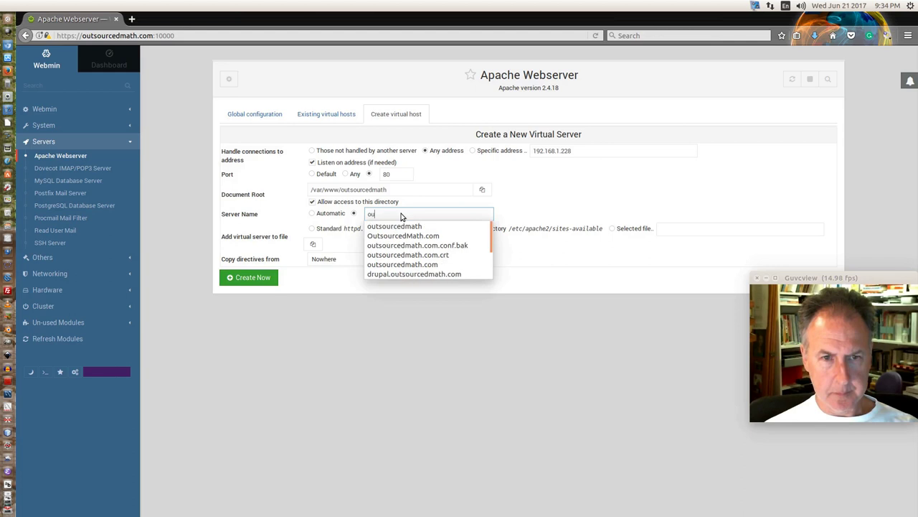
{"action": "left_click", "coordinate": [415, 265]}
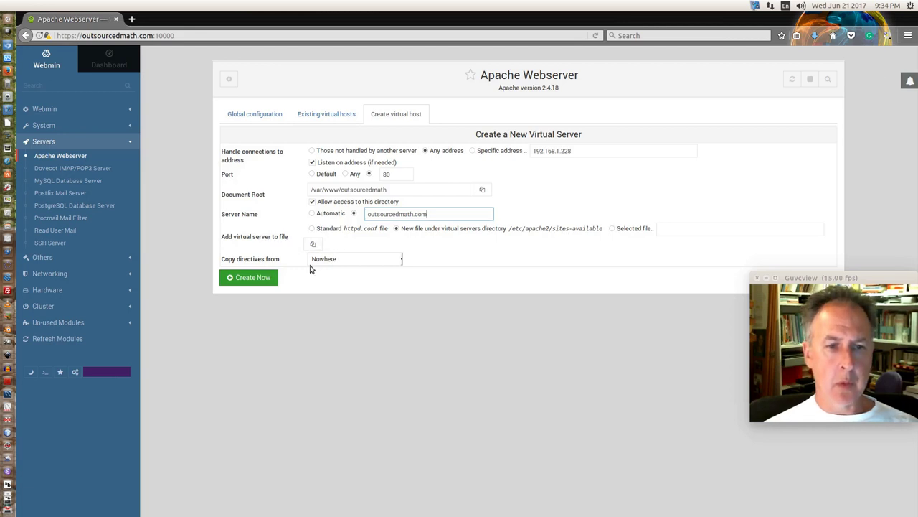
{"action": "left_click", "coordinate": [256, 277]}
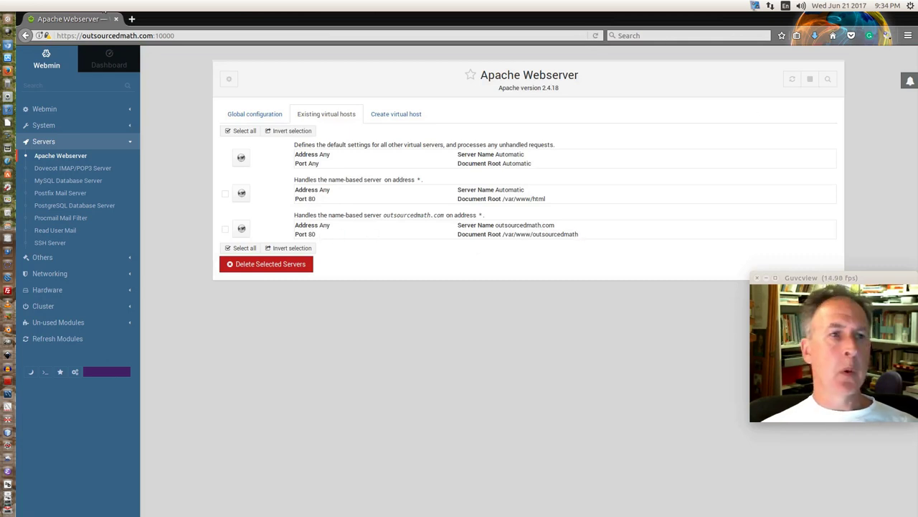
{"action": "left_click", "coordinate": [132, 19]}
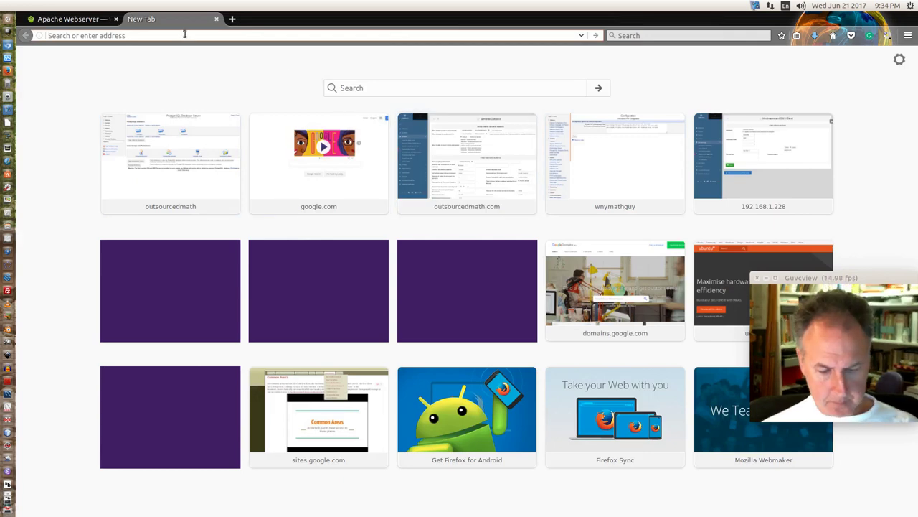
{"action": "type", "text": "outsourcedmath:10000/"}
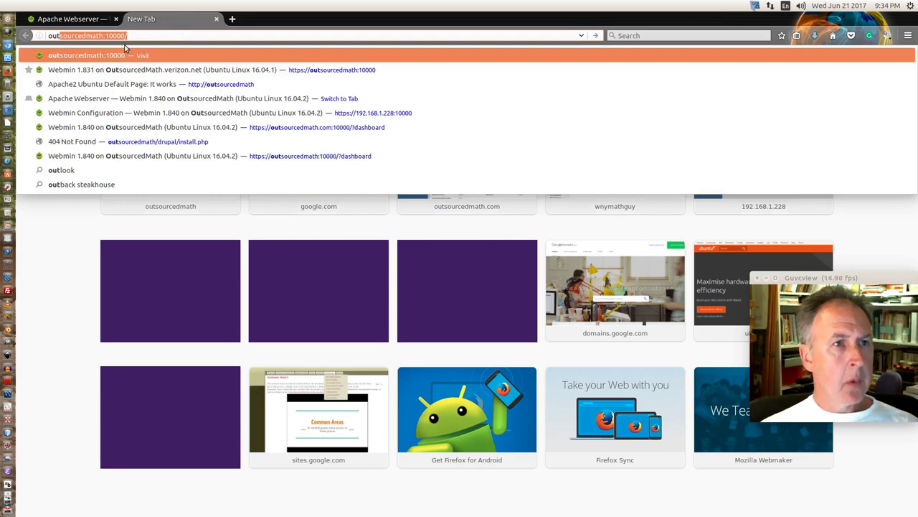
{"action": "left_click", "coordinate": [106, 35]}
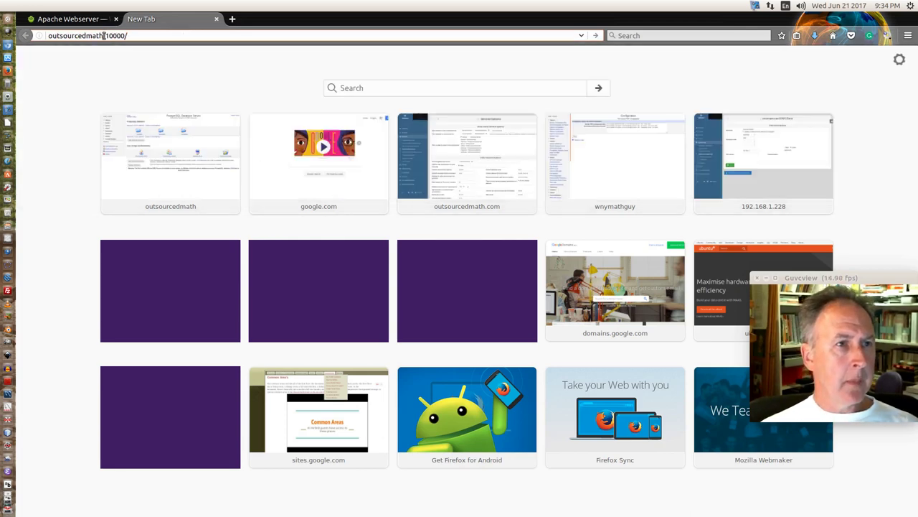
{"action": "left_click_drag", "start_coordinate": [104, 36], "coordinate": [153, 35]}
{"action": "type", "text": ".com"}
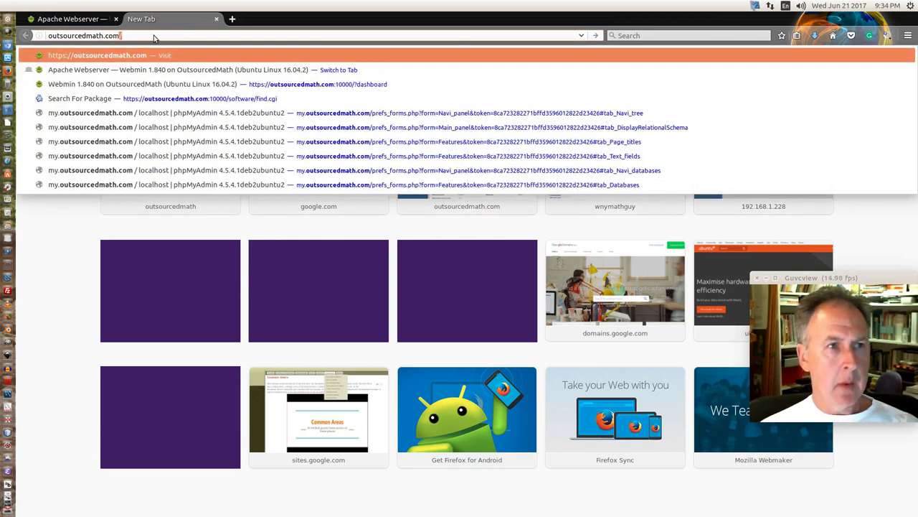
{"action": "key", "text": "Return"}
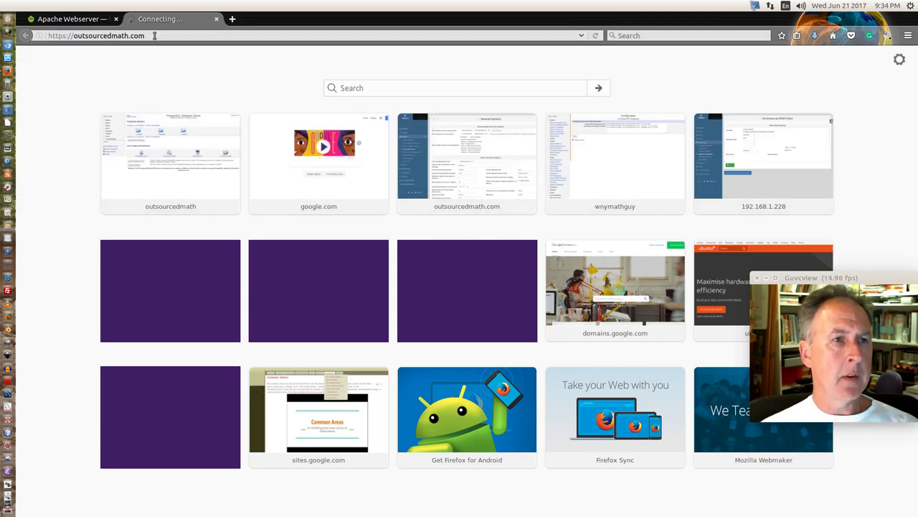
Change the site address to plain http for outsourcedmath.com, load it and refresh the page.
{"action": "left_click", "coordinate": [65, 36]}
{"action": "key", "text": "BackSpace"}
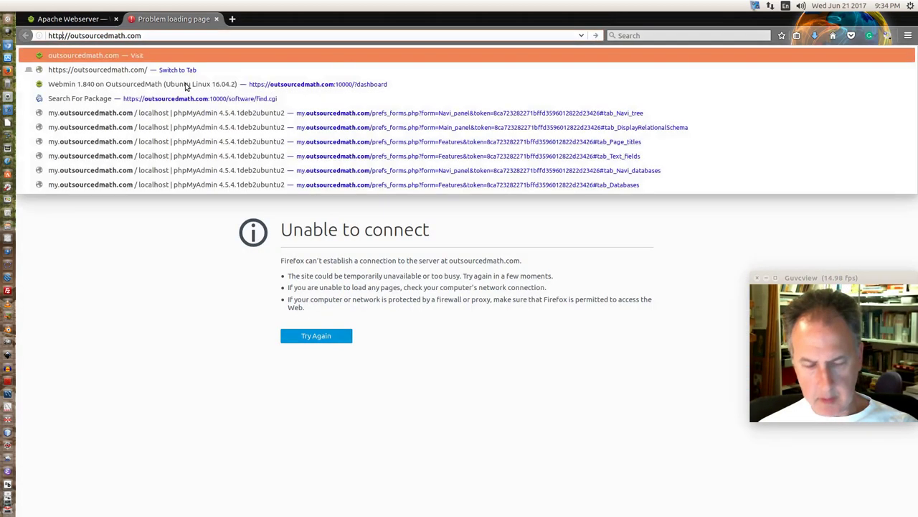
{"action": "key", "text": "Return"}
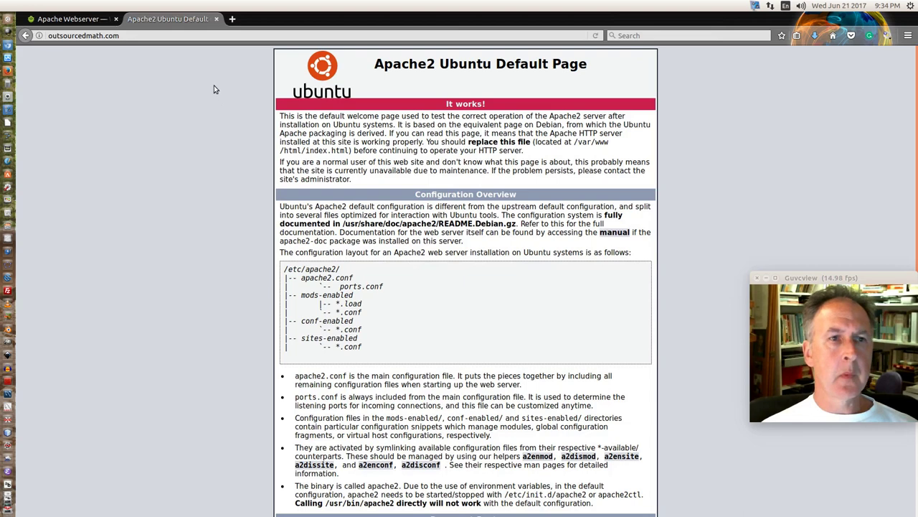
{"action": "left_click", "coordinate": [597, 37]}
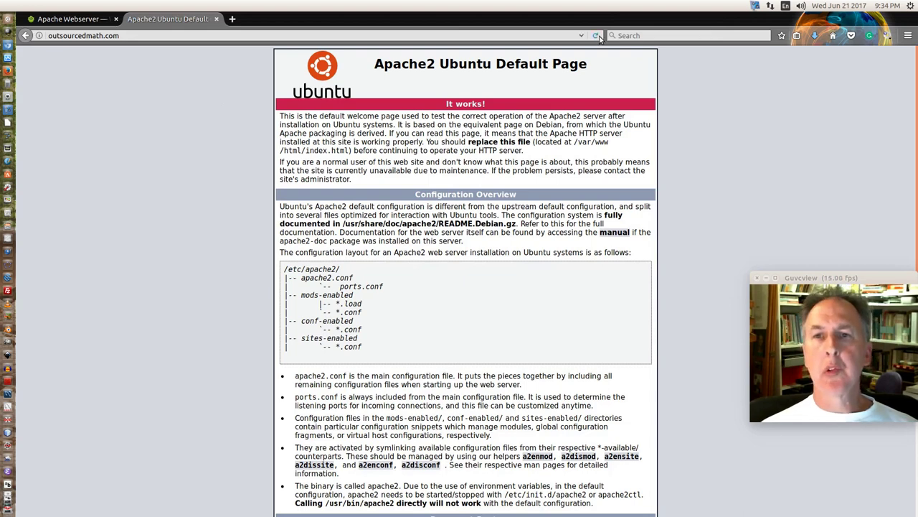
Apply the changed Apache configuration in Webmin and reload the outsourcedmath.com page to check the site.
{"action": "left_click", "coordinate": [72, 19]}
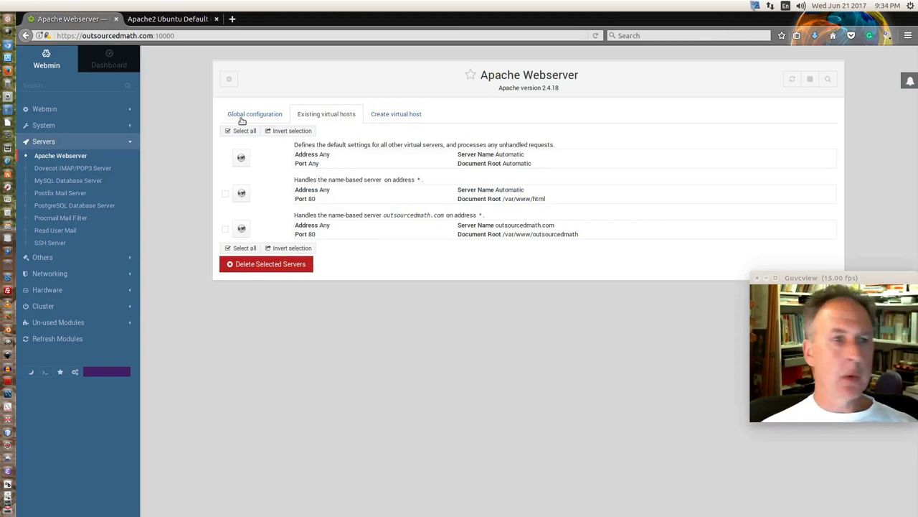
{"action": "left_click", "coordinate": [77, 158]}
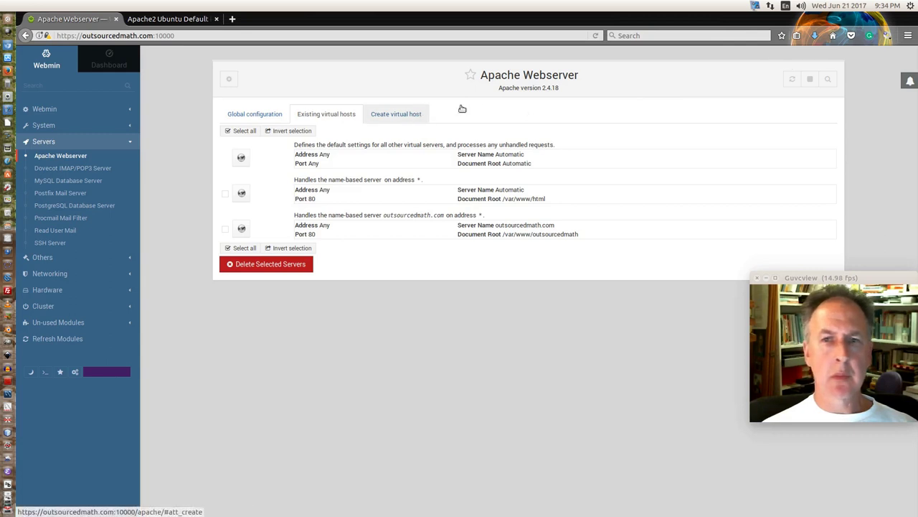
{"action": "left_click", "coordinate": [793, 81]}
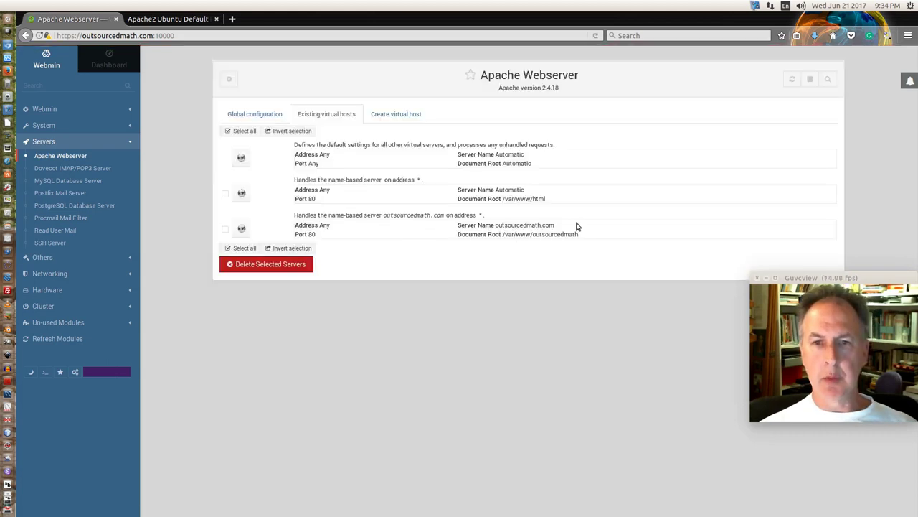
{"action": "left_click", "coordinate": [811, 81]}
{"action": "left_click", "coordinate": [181, 19]}
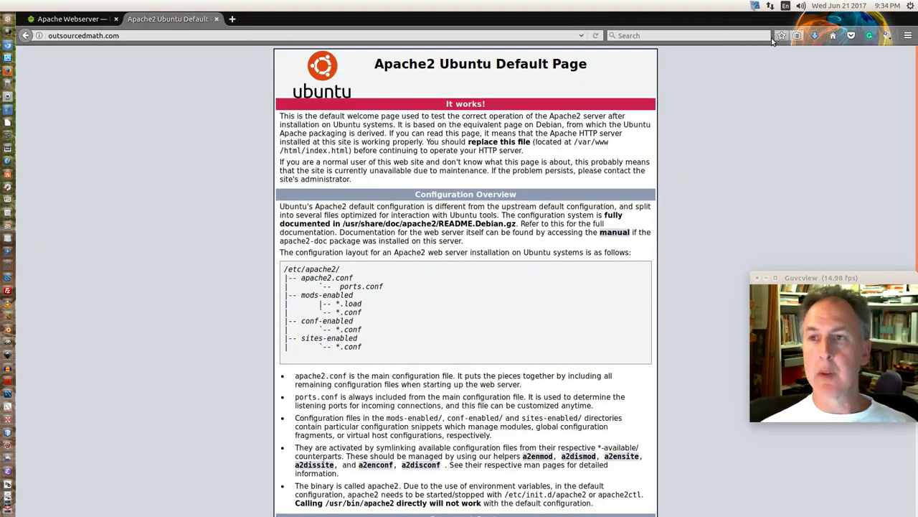
{"action": "left_click", "coordinate": [596, 36]}
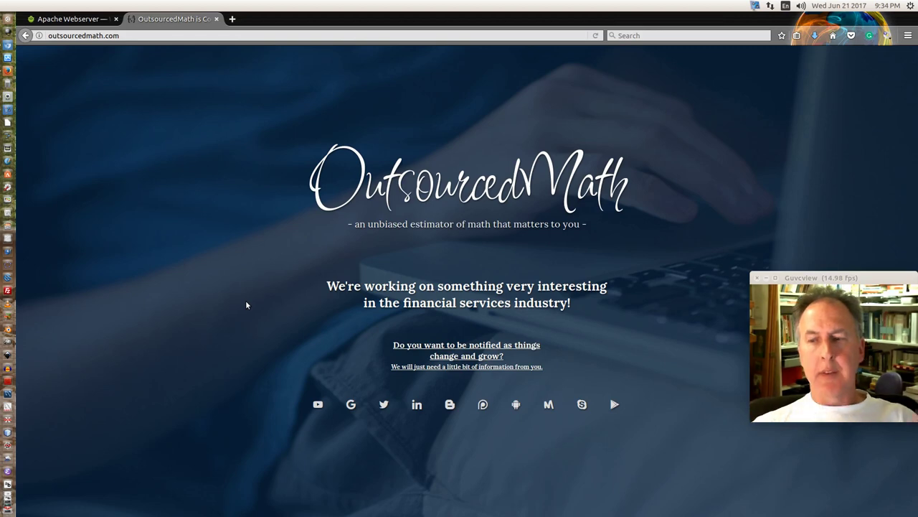
Open wnymathguy.com in the same browser tab to check which page it serves.
{"action": "left_click", "coordinate": [84, 36]}
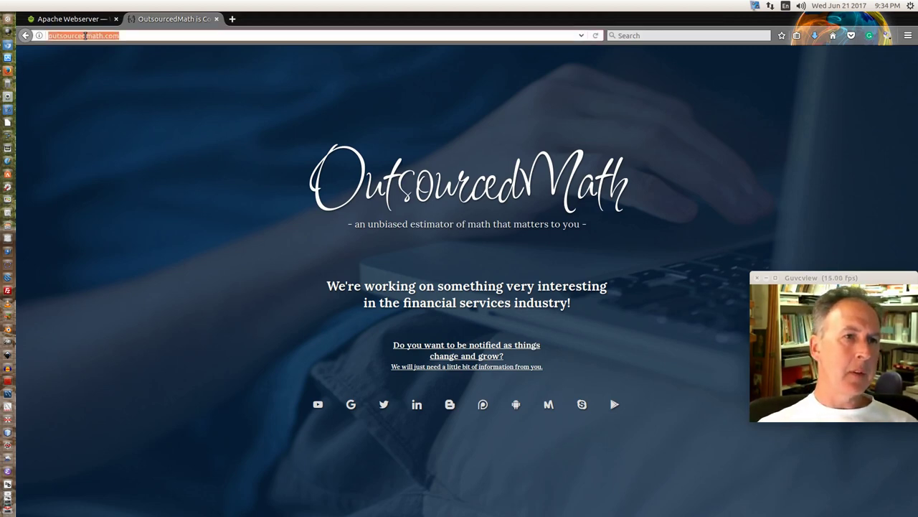
{"action": "left_click", "coordinate": [101, 35]}
{"action": "left_click_drag", "start_coordinate": [103, 36], "coordinate": [49, 34]}
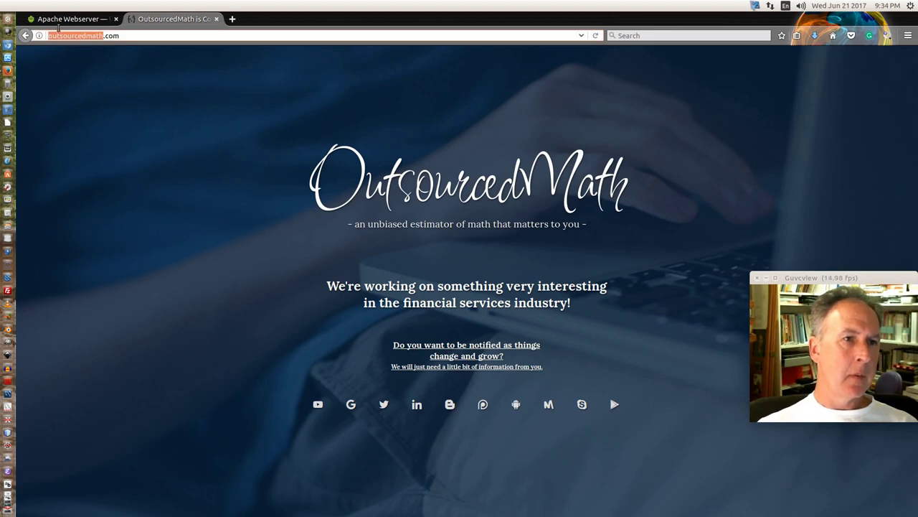
{"action": "type", "text": "wnyma"}
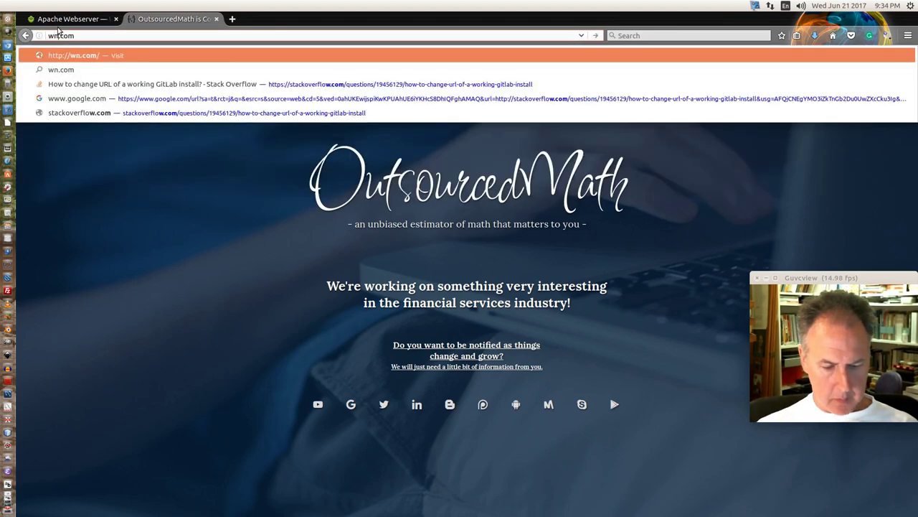
{"action": "type", "text": "thguy"}
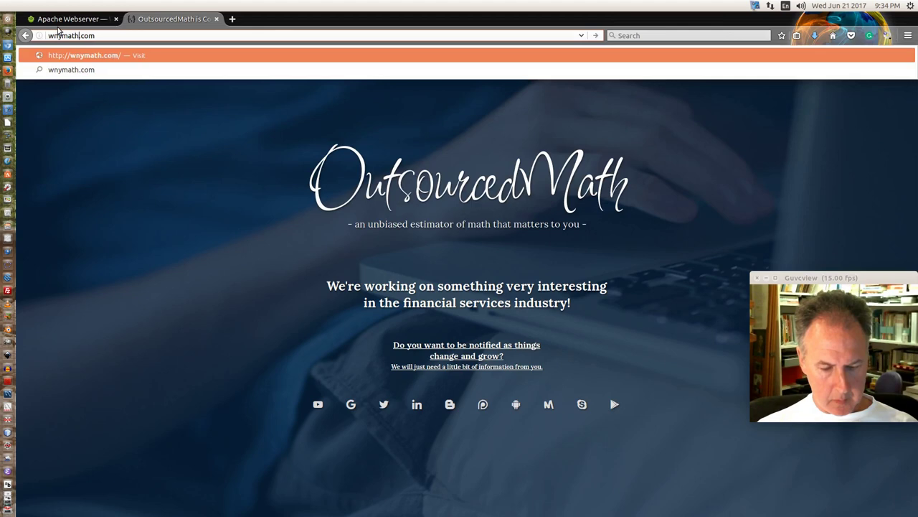
{"action": "key", "text": "Return"}
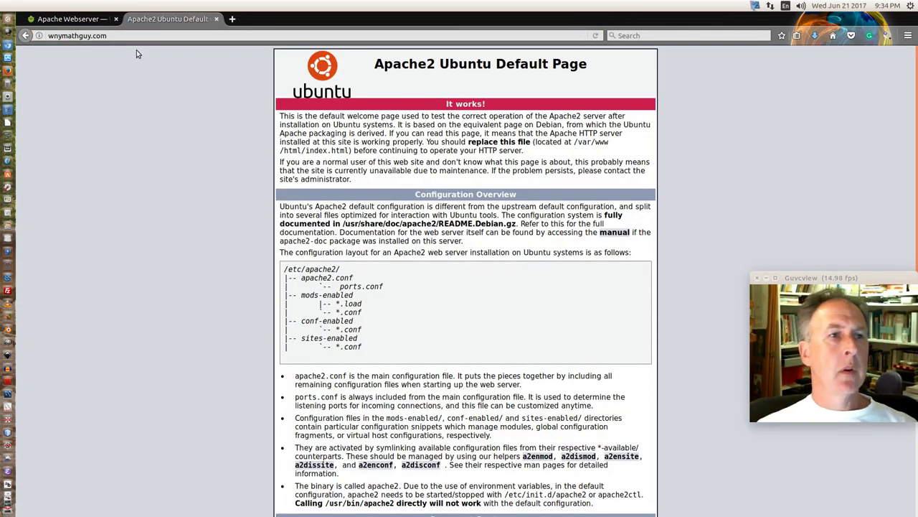
Start another Apache virtual host in Webmin with 192.168.1.228 as the specific address and 80 as the port.
{"action": "left_click", "coordinate": [92, 19]}
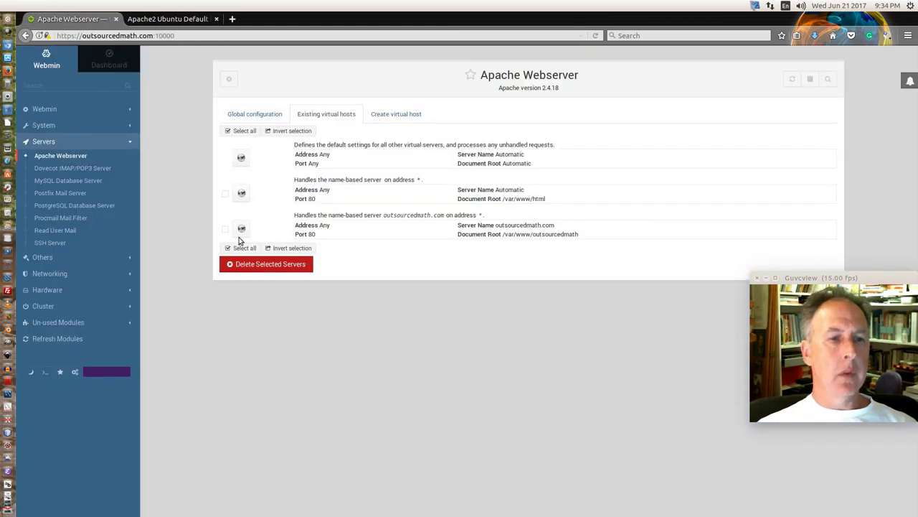
{"action": "left_click", "coordinate": [409, 111]}
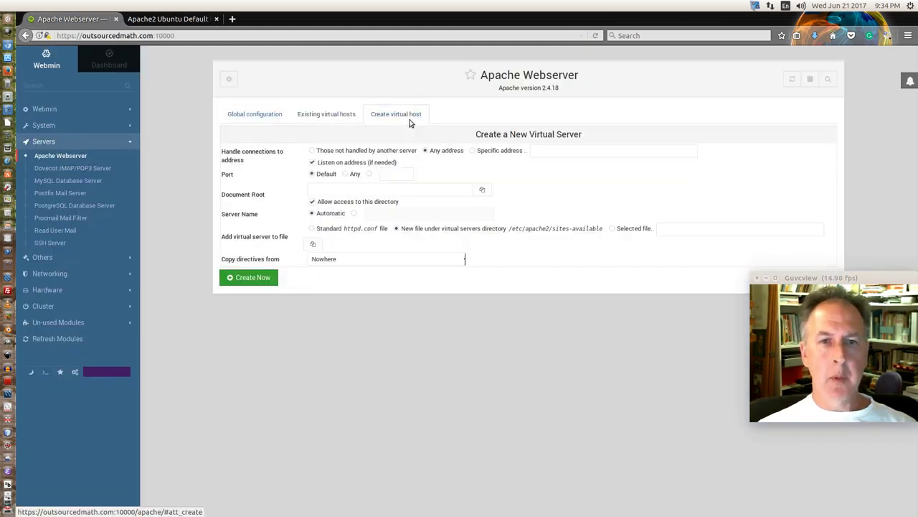
{"action": "left_click", "coordinate": [472, 151]}
{"action": "left_click", "coordinate": [545, 153]}
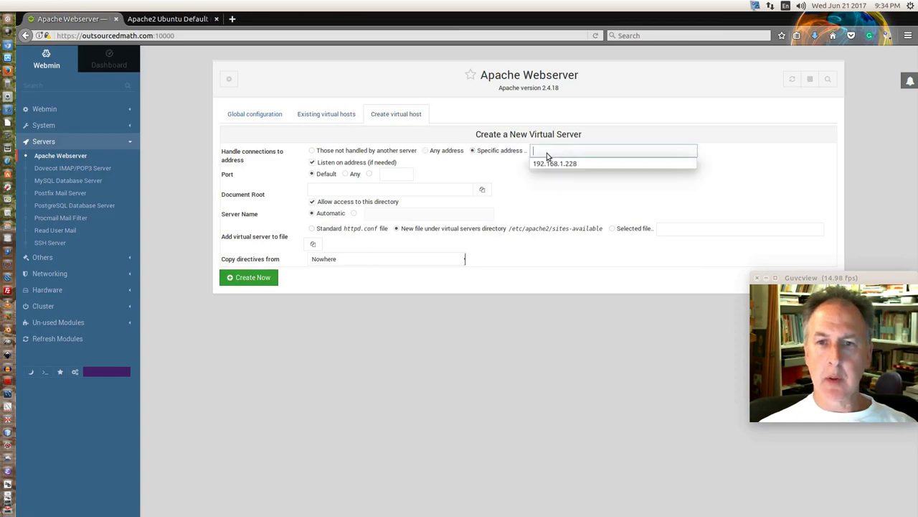
{"action": "left_click", "coordinate": [553, 163]}
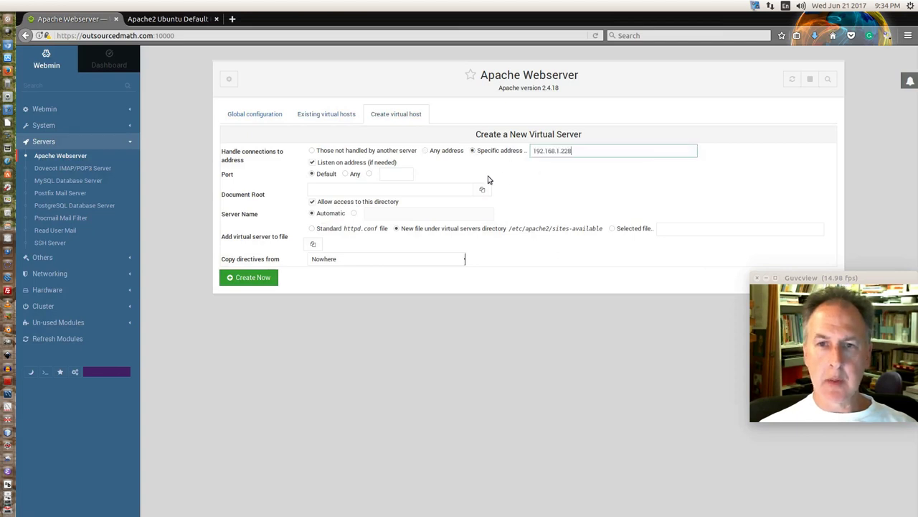
{"action": "left_click", "coordinate": [370, 175]}
{"action": "left_click", "coordinate": [386, 175]}
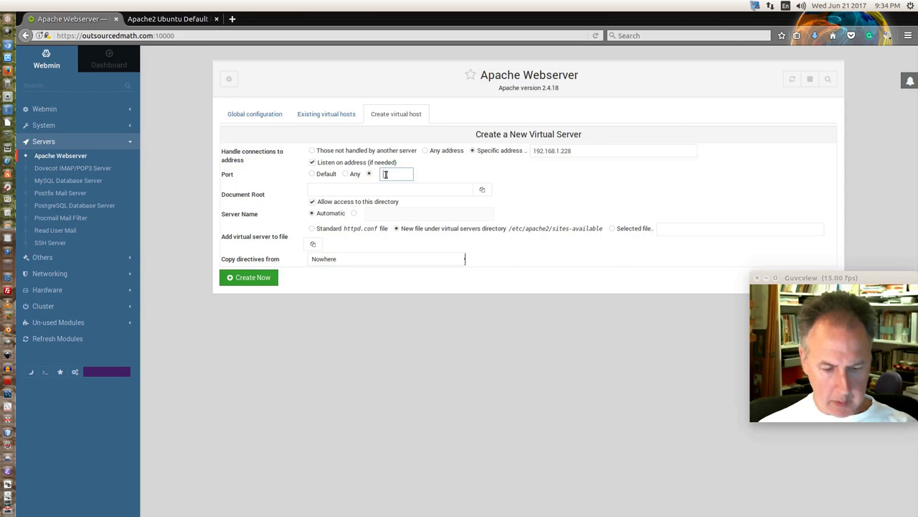
{"action": "type", "text": "80"}
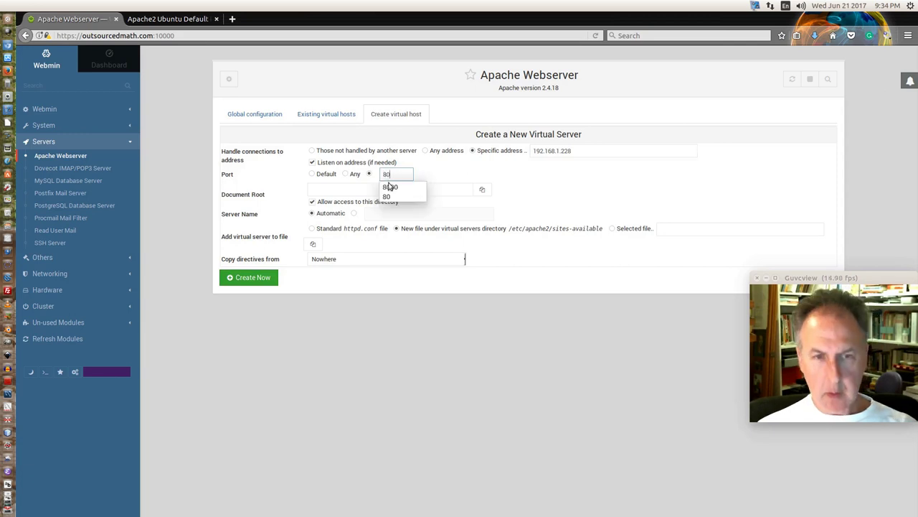
Set the new virtual host's document root to /var/www/wnymathguy by browsing the server's directories.
{"action": "left_click", "coordinate": [352, 187]}
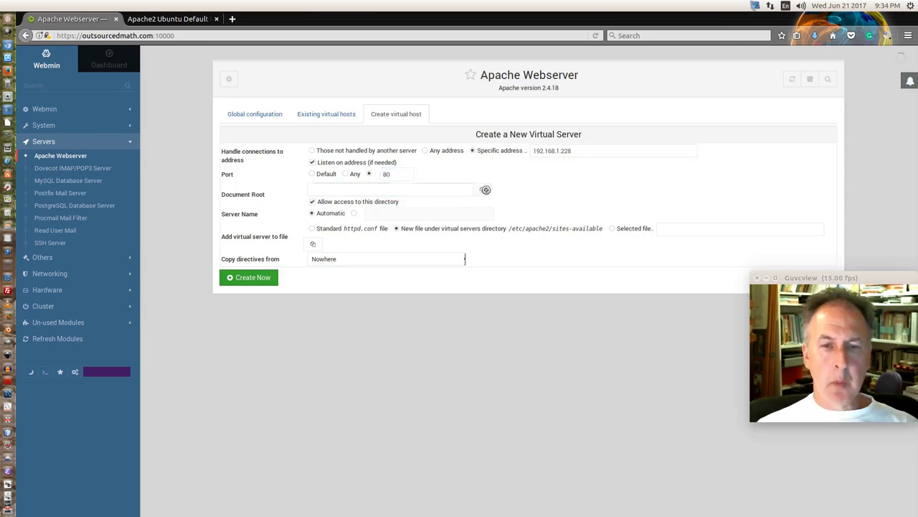
{"action": "left_click", "coordinate": [482, 189]}
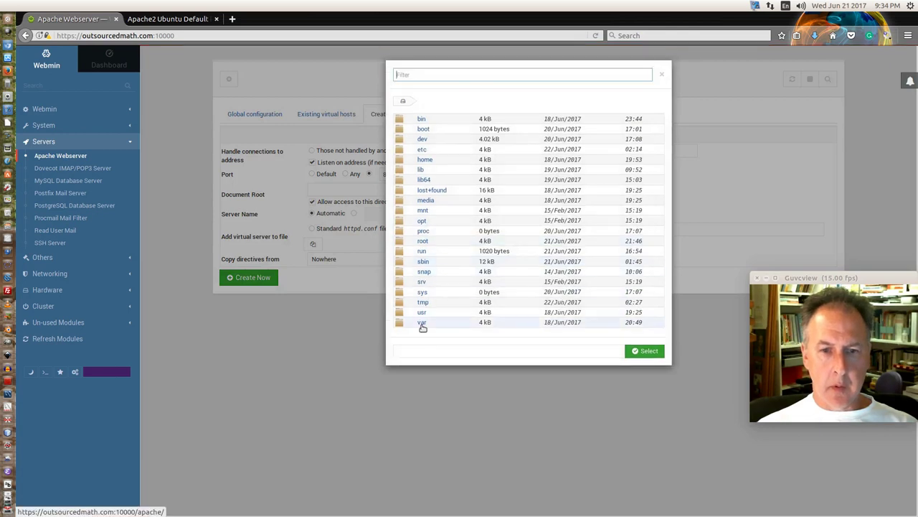
{"action": "left_click", "coordinate": [422, 324]}
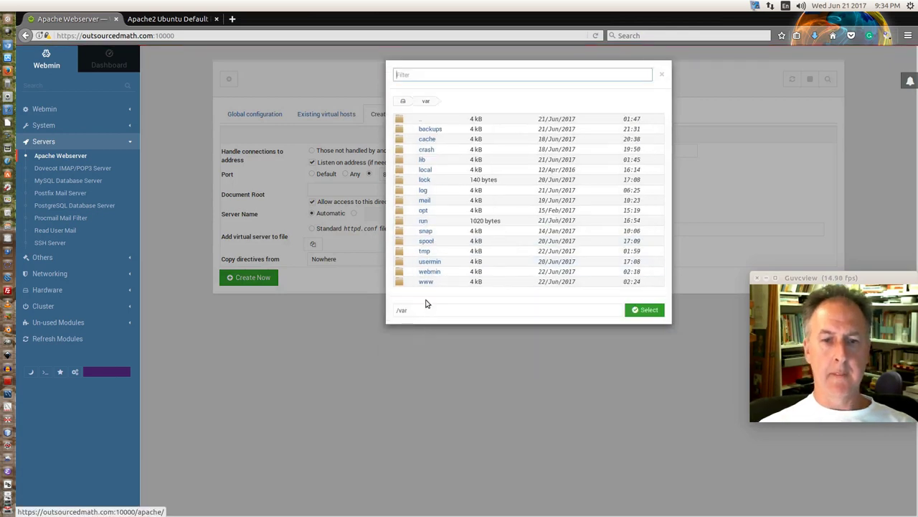
{"action": "left_click", "coordinate": [427, 282]}
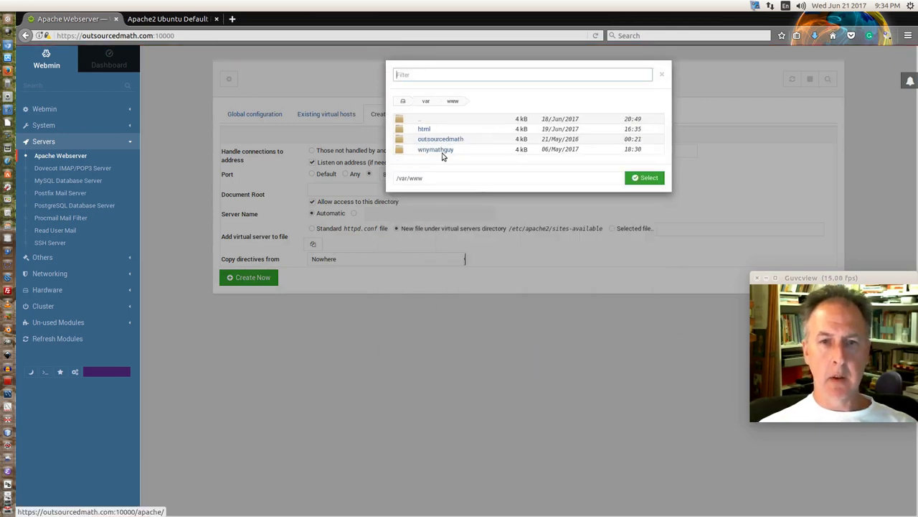
{"action": "left_click", "coordinate": [443, 151]}
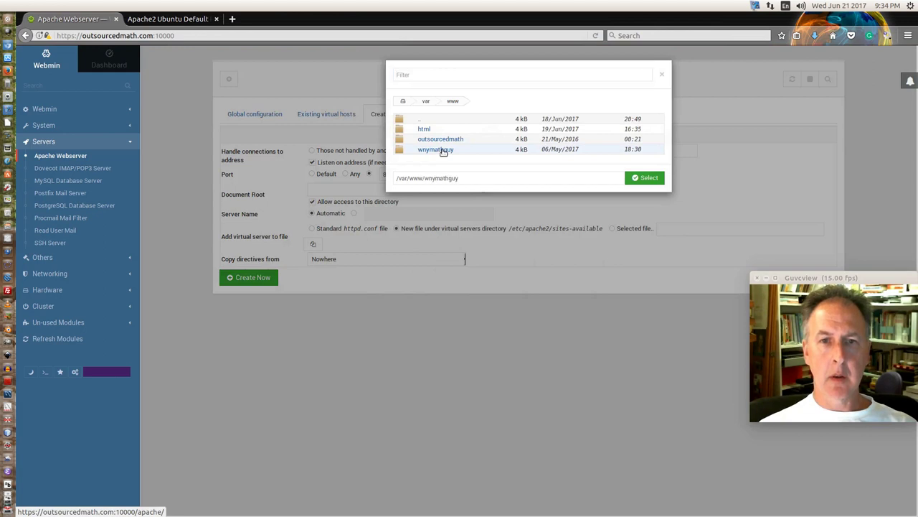
{"action": "left_click", "coordinate": [650, 179]}
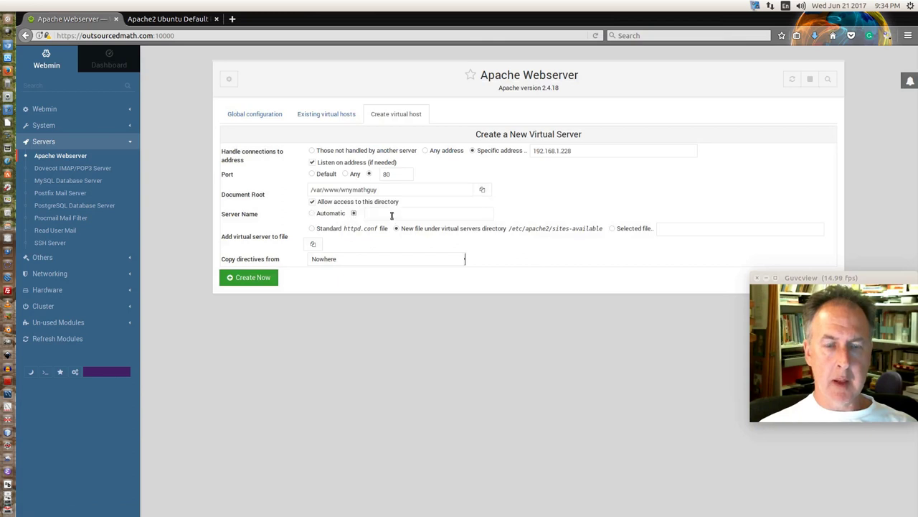
Give the virtual host the server name wnymathguy.com and create it.
{"action": "left_click", "coordinate": [392, 215]}
{"action": "left_click", "coordinate": [392, 217]}
{"action": "left_click", "coordinate": [391, 215]}
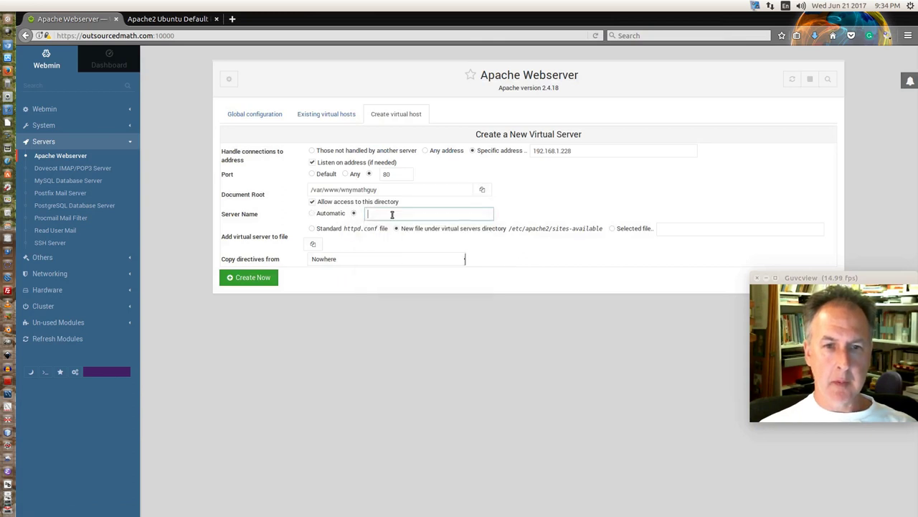
{"action": "type", "text": "wn"}
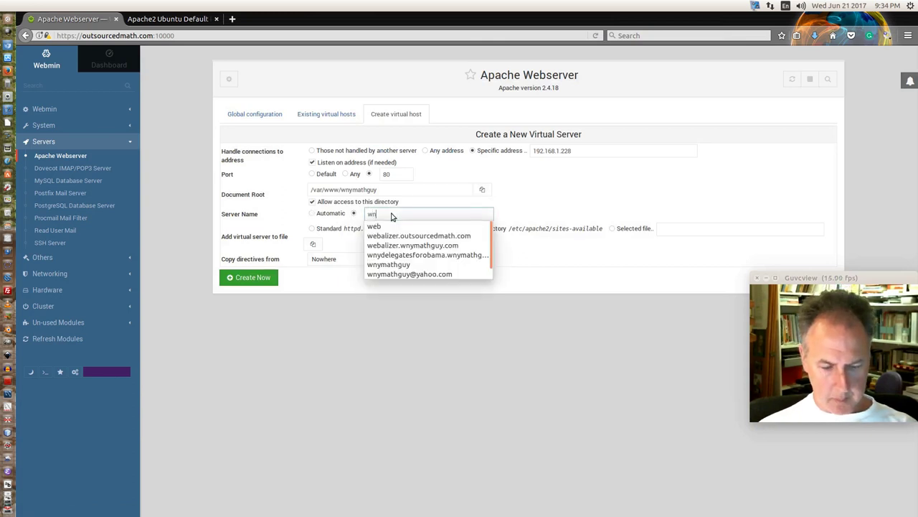
{"action": "type", "text": "y"}
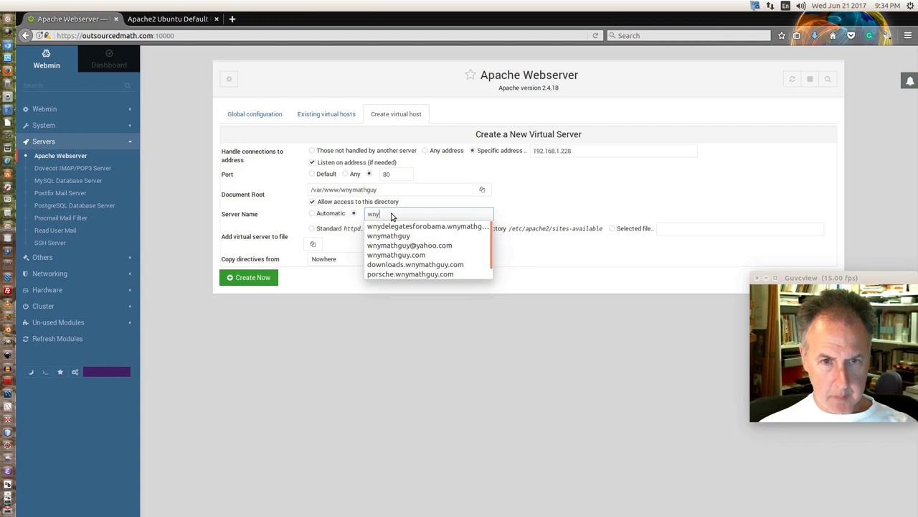
{"action": "left_click", "coordinate": [396, 255]}
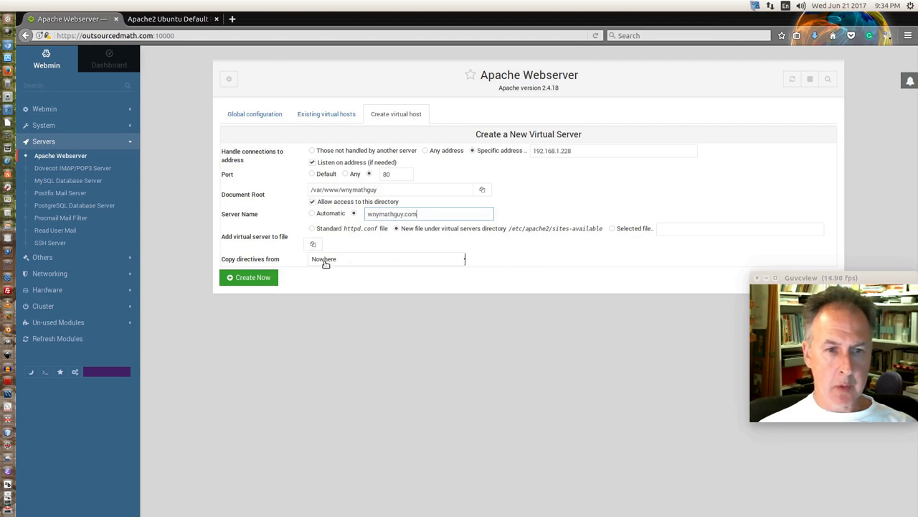
{"action": "left_click", "coordinate": [262, 278]}
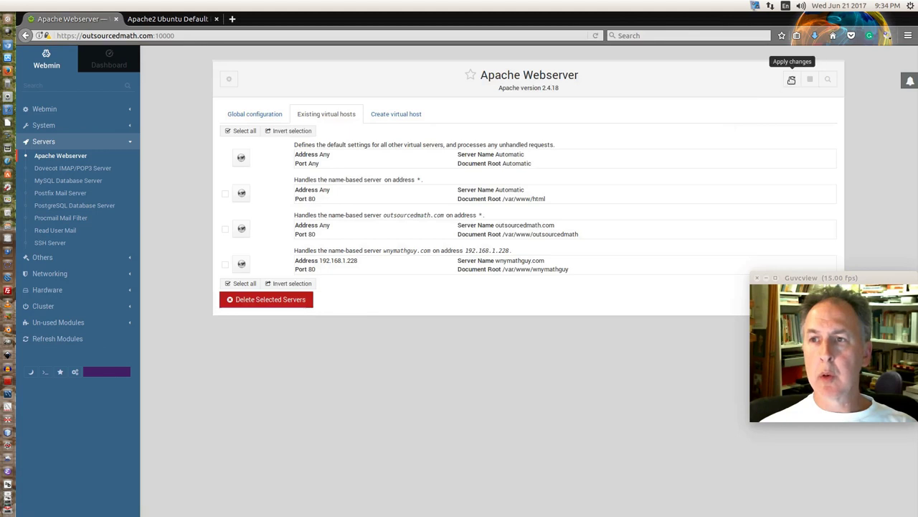
Apply the Apache configuration changes and reload wnymathguy.com to check the site.
{"action": "left_click", "coordinate": [792, 79]}
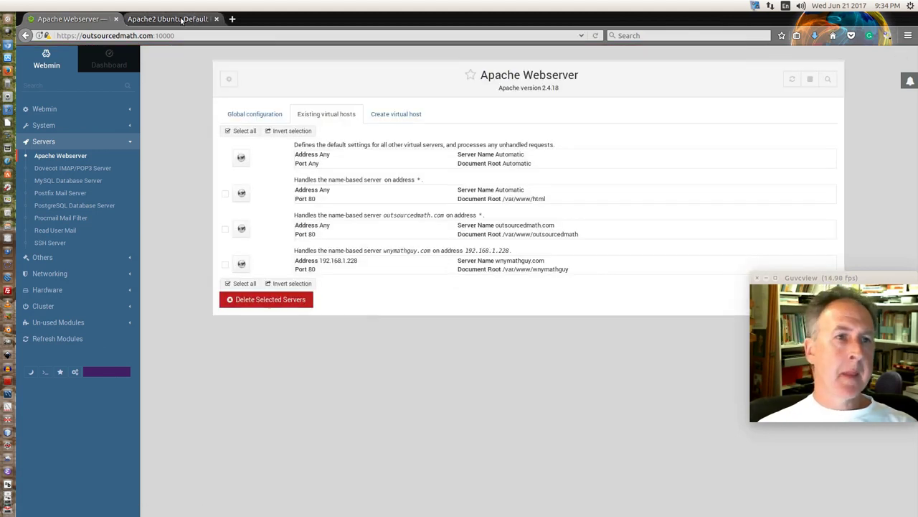
{"action": "left_click", "coordinate": [182, 20]}
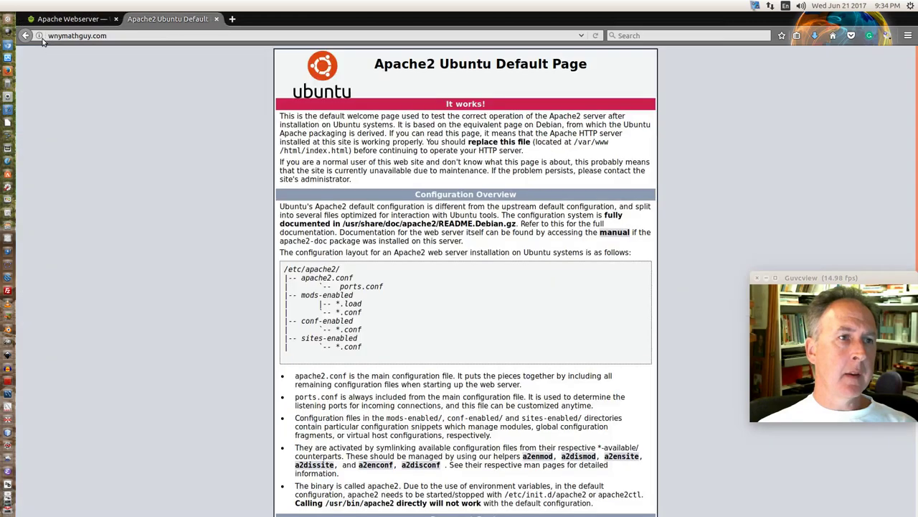
{"action": "left_click", "coordinate": [596, 36]}
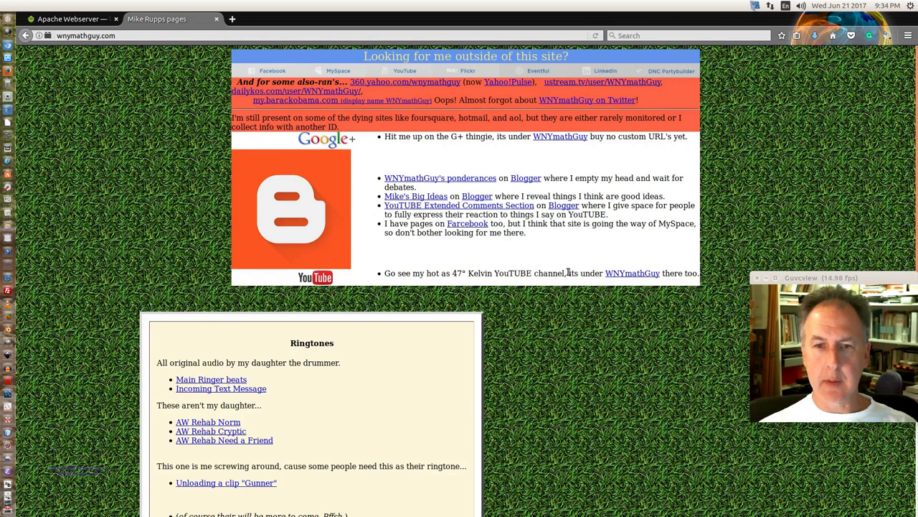
Check the site's YouTube channel link and examine the old homepage index11-9-2010.html, closing each browser tab when finished.
{"action": "left_click", "coordinate": [625, 274]}
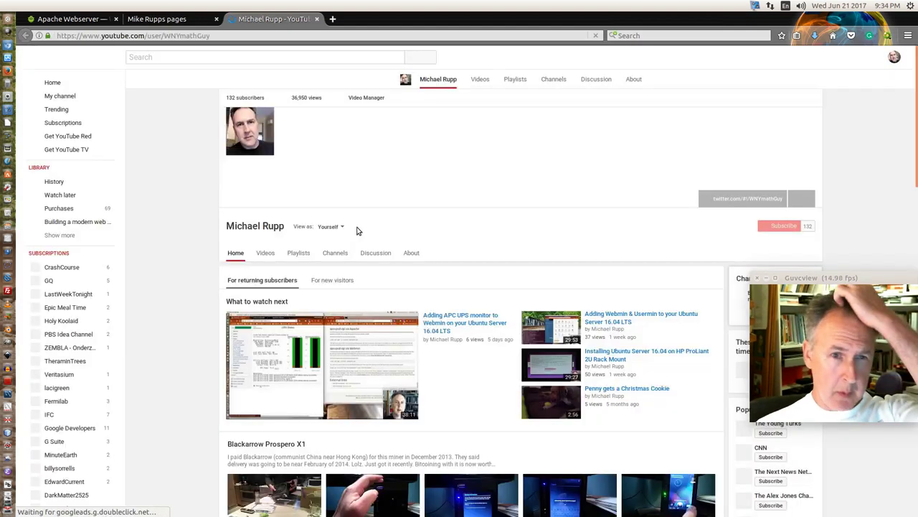
{"action": "left_click", "coordinate": [318, 19]}
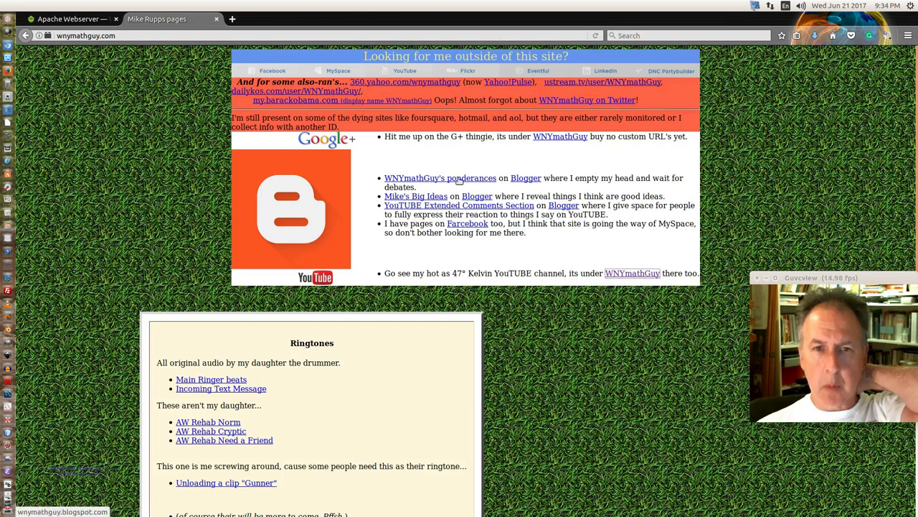
{"action": "scroll", "coordinate": [459, 183], "scroll_direction": "down", "scroll_amount": 5}
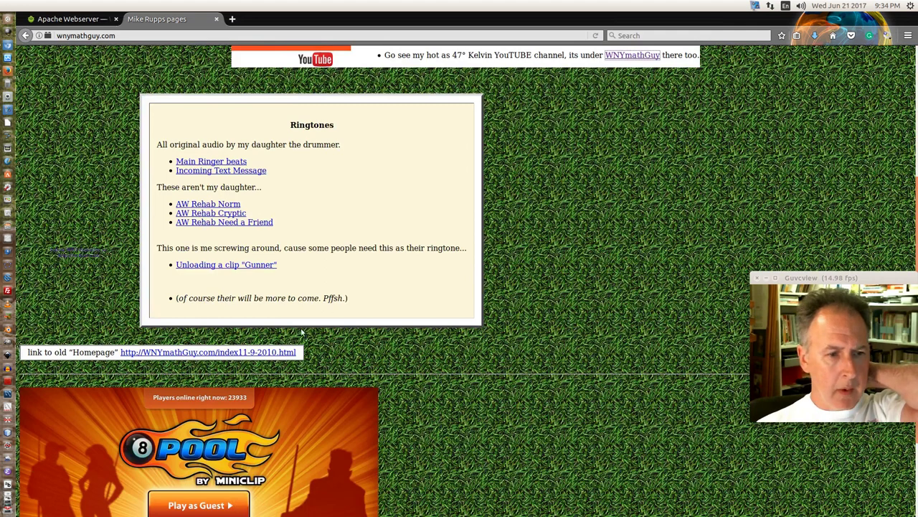
{"action": "left_click", "coordinate": [204, 352]}
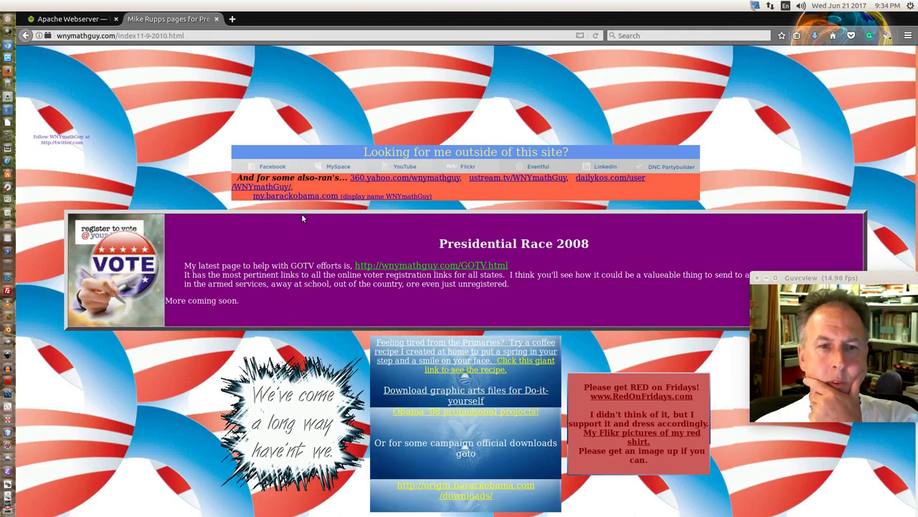
{"action": "scroll", "coordinate": [352, 242], "scroll_direction": "down", "scroll_amount": 5}
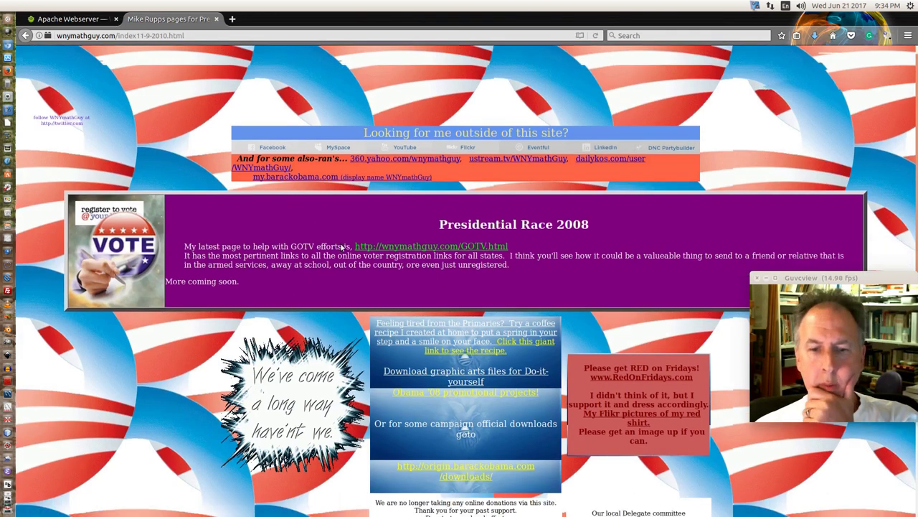
{"action": "scroll", "coordinate": [337, 253], "scroll_direction": "down", "scroll_amount": 4}
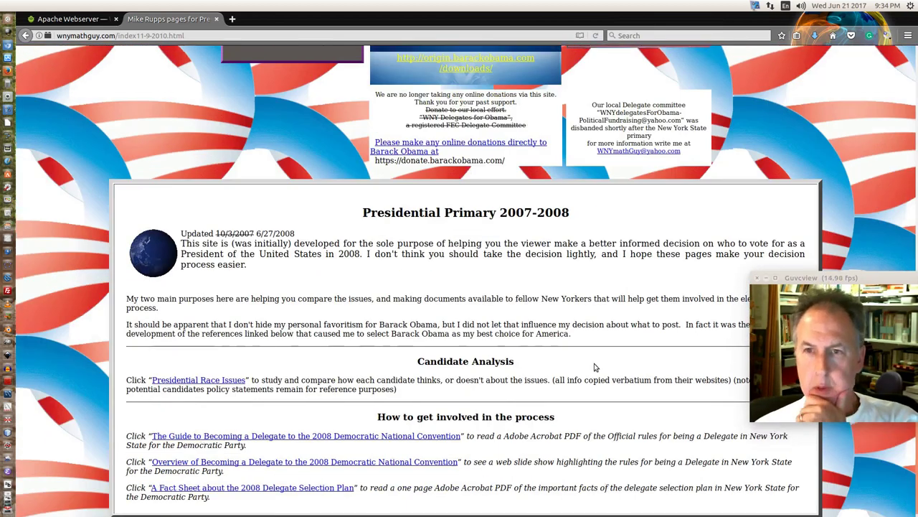
{"action": "scroll", "coordinate": [595, 369], "scroll_direction": "up", "scroll_amount": 9}
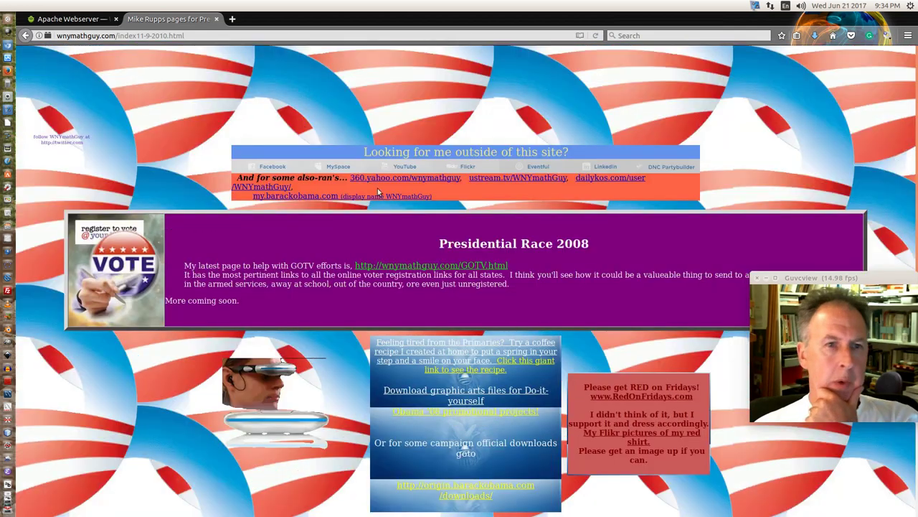
{"action": "left_click", "coordinate": [217, 19]}
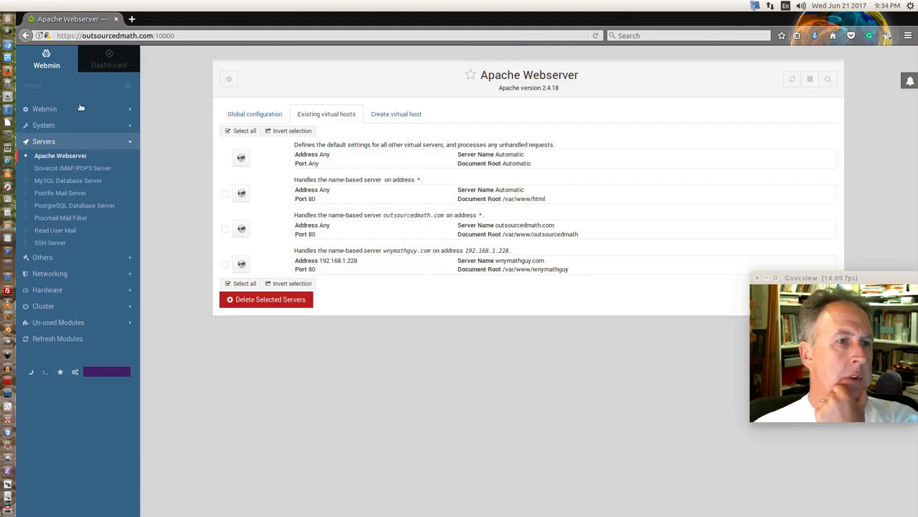
Open the Webalizer Logfile Analysis module from Webmin's unused modules.
{"action": "left_click", "coordinate": [109, 59]}
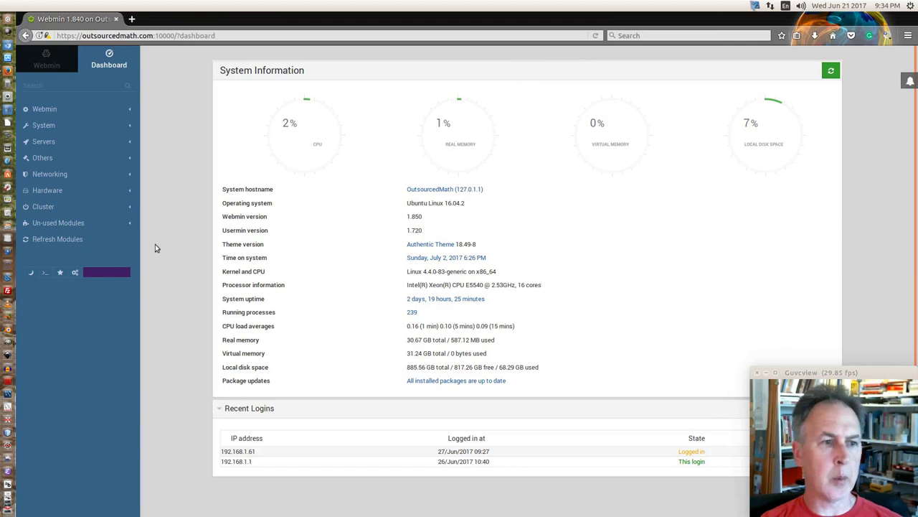
{"action": "left_click", "coordinate": [129, 226]}
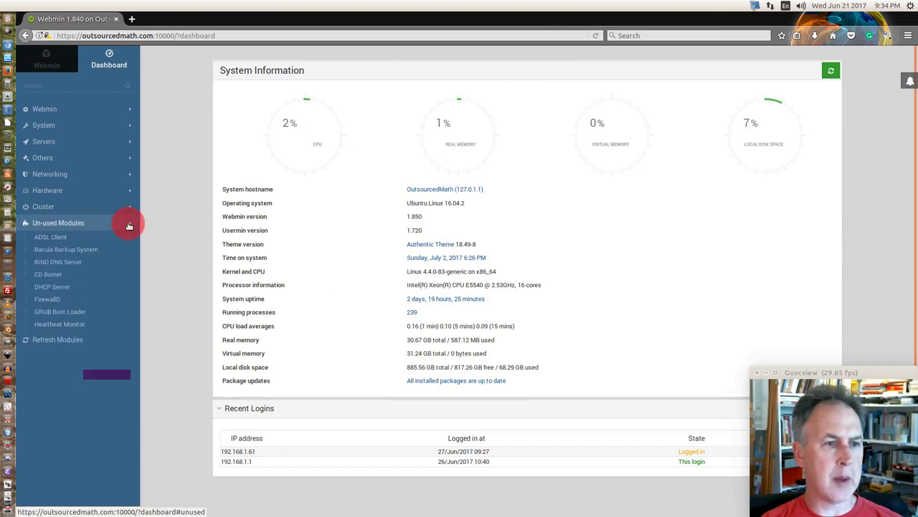
{"action": "scroll", "coordinate": [89, 251], "scroll_direction": "down", "scroll_amount": 8}
{"action": "scroll", "coordinate": [89, 252], "scroll_direction": "down", "scroll_amount": 3}
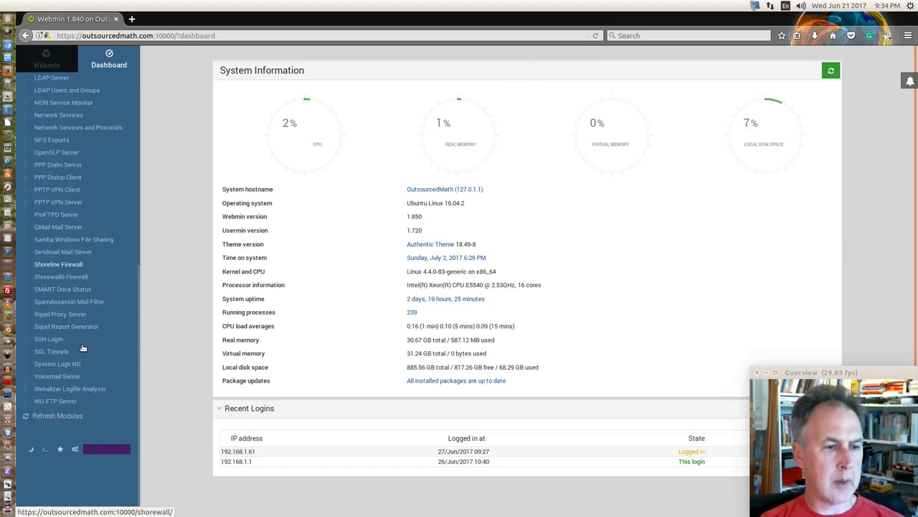
{"action": "left_click", "coordinate": [76, 389]}
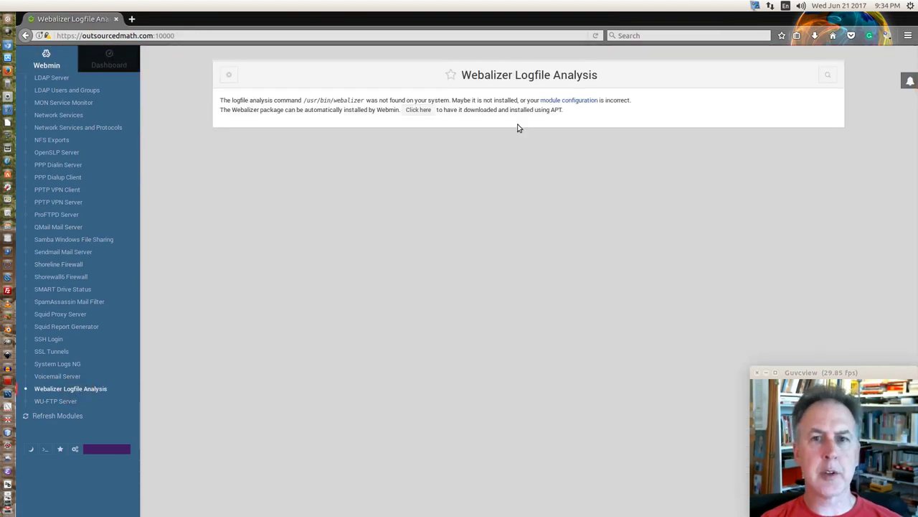
Install the Webalizer package through APT and return to the Webalizer Logfile Analysis module.
{"action": "left_click", "coordinate": [420, 109]}
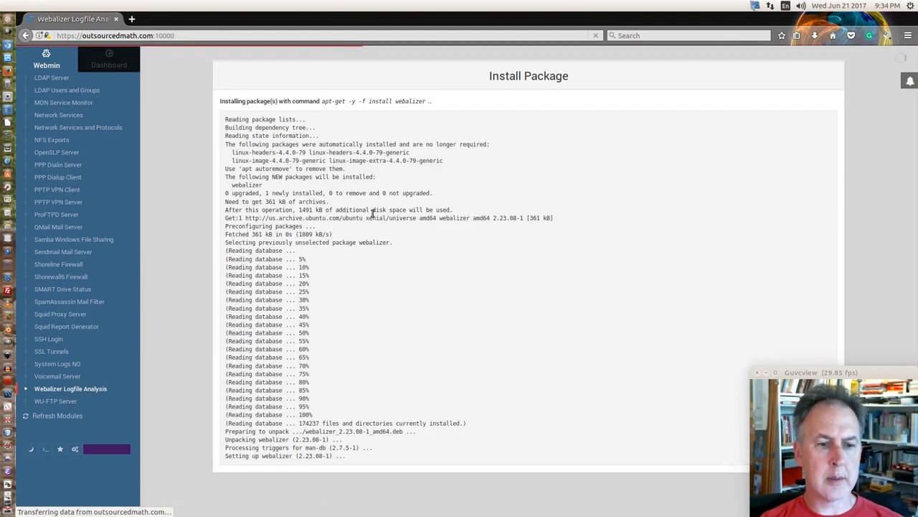
{"action": "scroll", "coordinate": [415, 117], "scroll_direction": "down", "scroll_amount": 2}
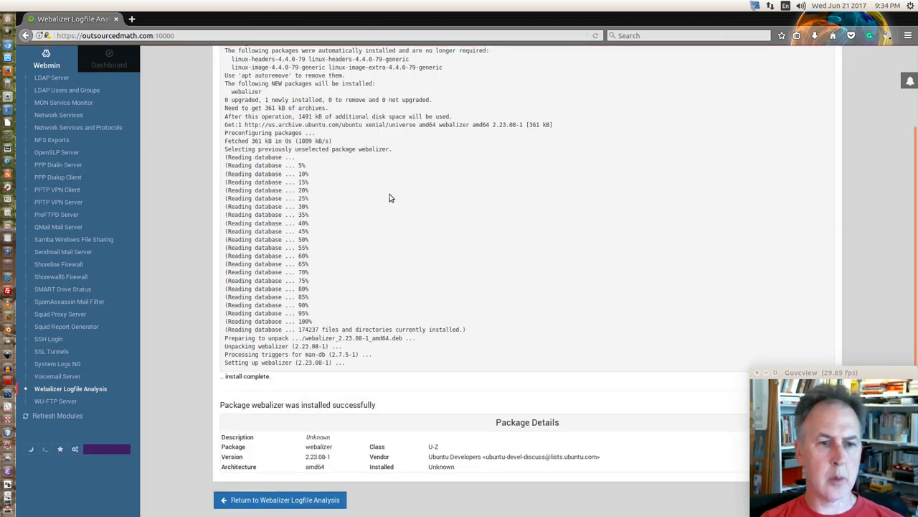
{"action": "left_click", "coordinate": [291, 500]}
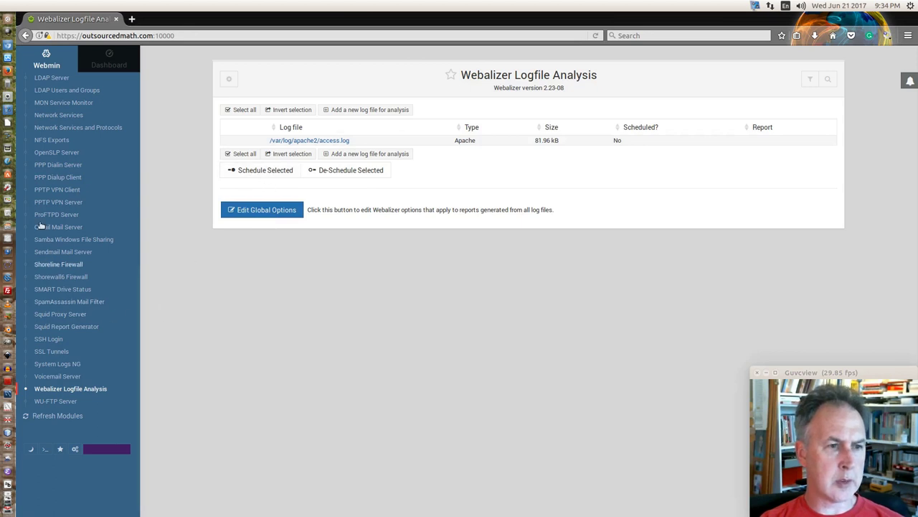
Refresh the Webmin module list and check the Networking category for the Webalizer module.
{"action": "left_click", "coordinate": [70, 419]}
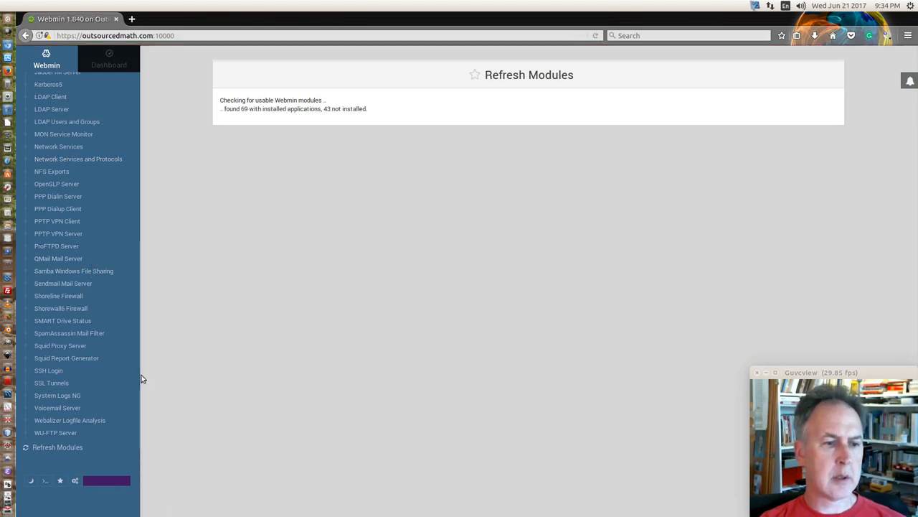
{"action": "scroll", "coordinate": [112, 215], "scroll_direction": "up", "scroll_amount": 6}
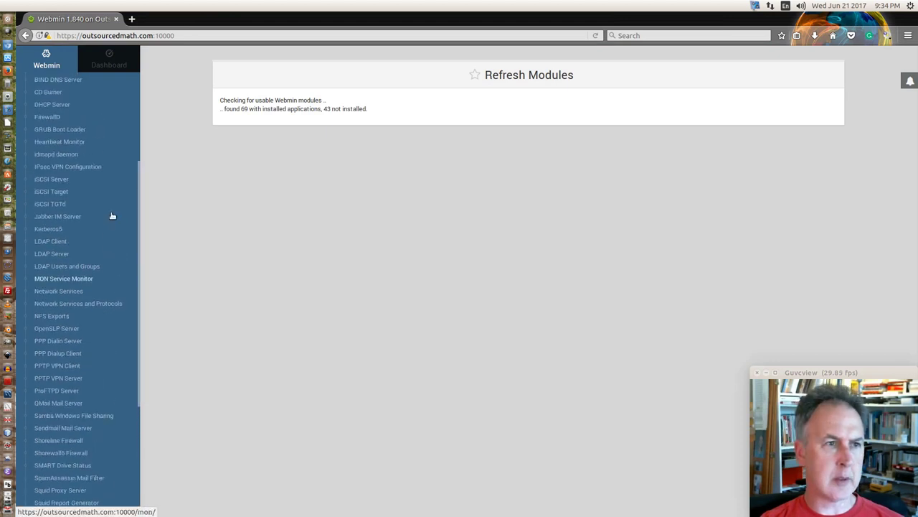
{"action": "scroll", "coordinate": [113, 210], "scroll_direction": "up", "scroll_amount": 3}
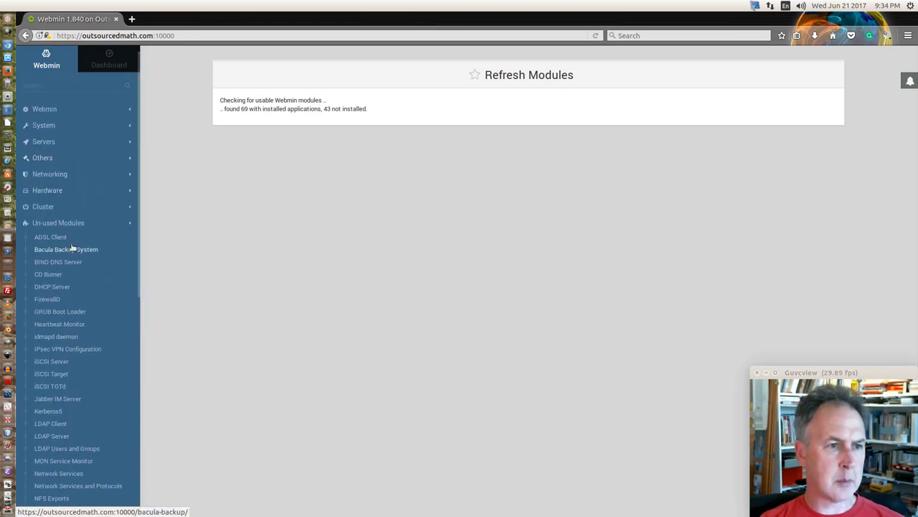
{"action": "left_click", "coordinate": [66, 222]}
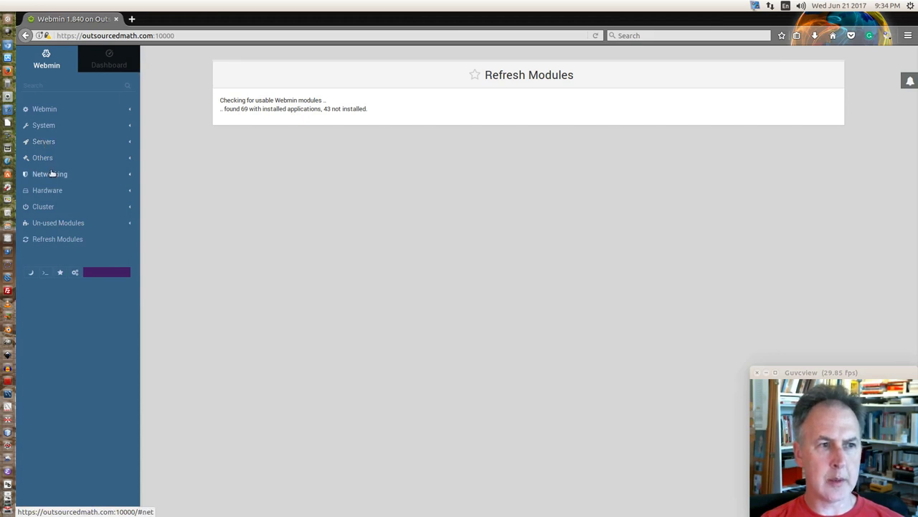
{"action": "left_click", "coordinate": [52, 174]}
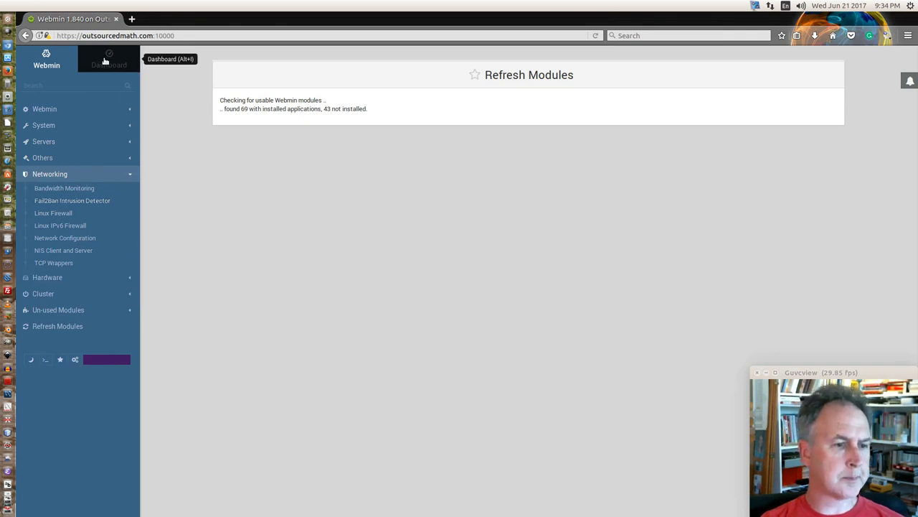
Open Webmin Configuration and look through the Networking, Servers and Others categories for the Webalizer module.
{"action": "left_click", "coordinate": [43, 109]}
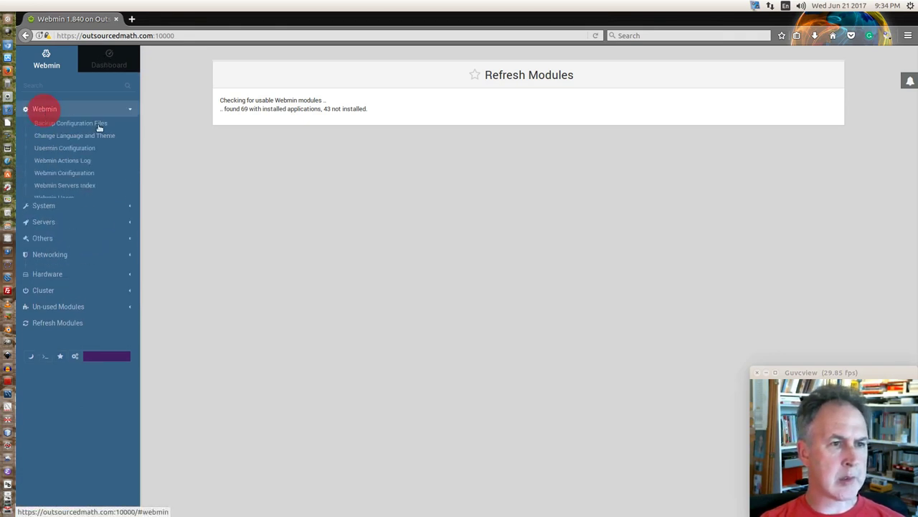
{"action": "left_click", "coordinate": [75, 176]}
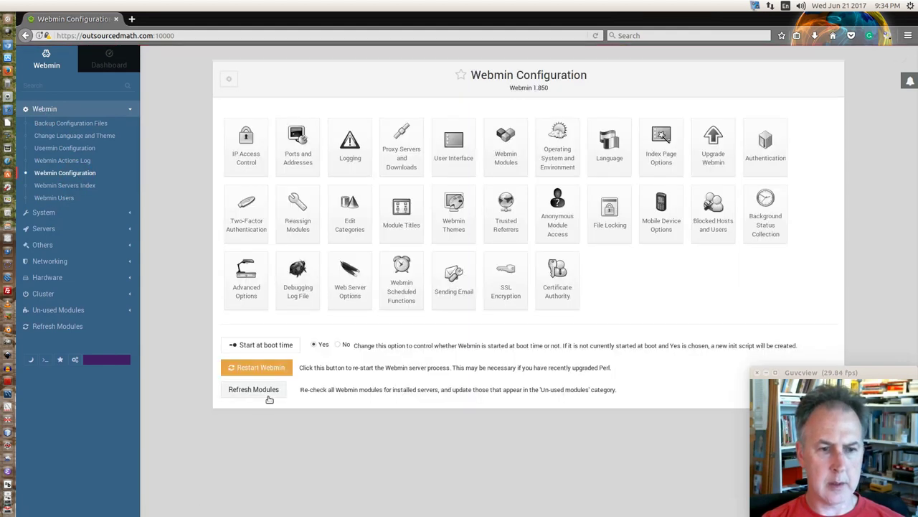
{"action": "left_click", "coordinate": [48, 262]}
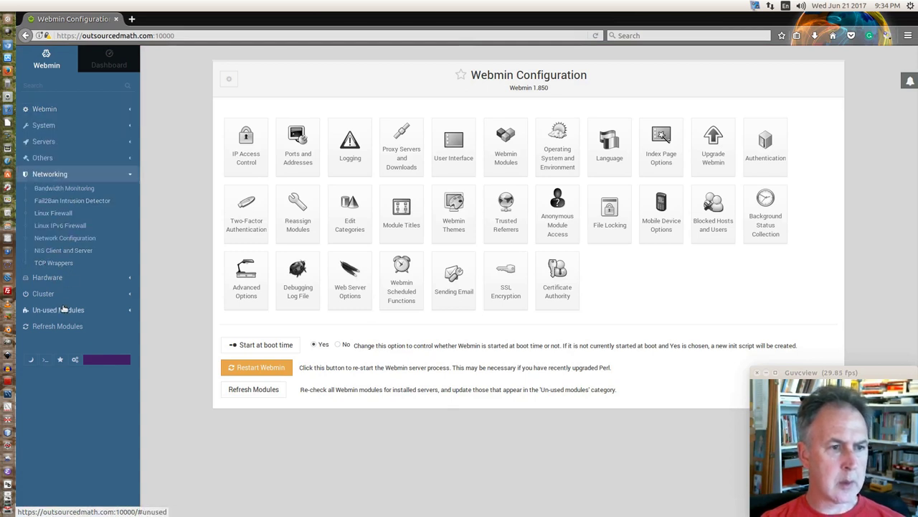
{"action": "left_click", "coordinate": [43, 142]}
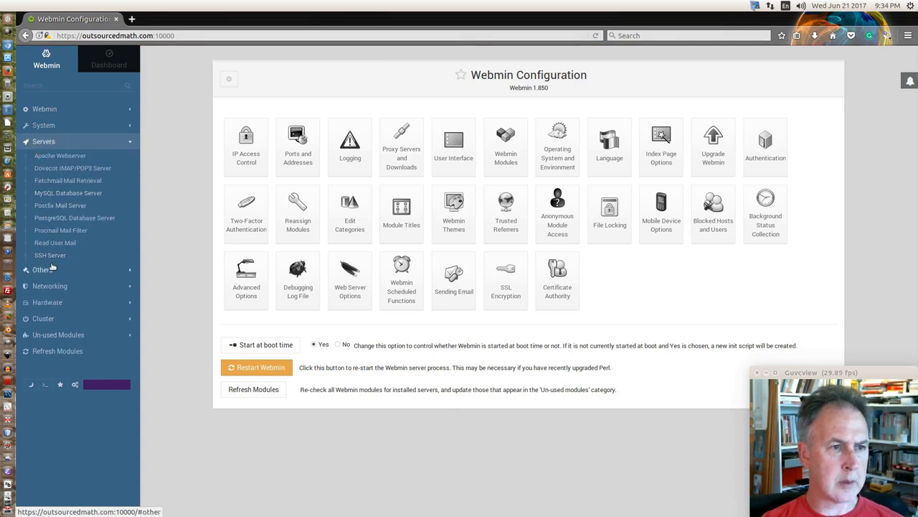
{"action": "left_click", "coordinate": [51, 269]}
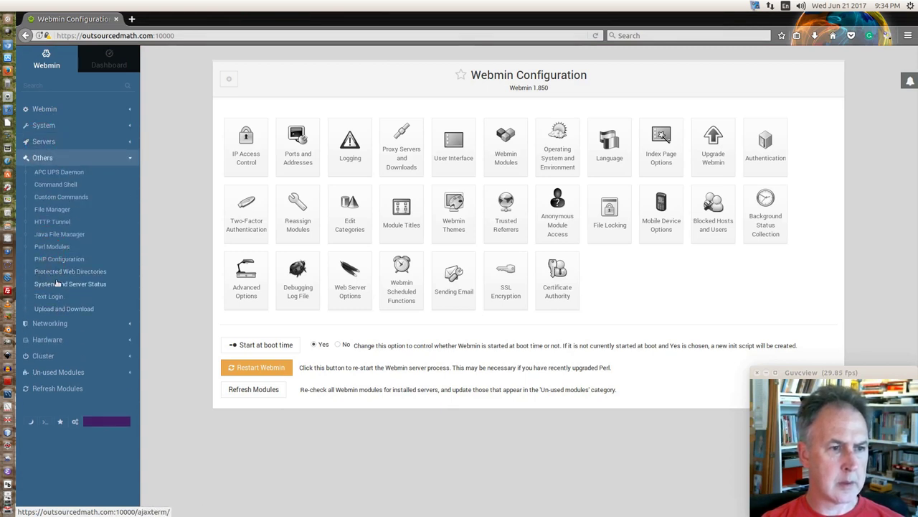
{"action": "left_click", "coordinate": [44, 157]}
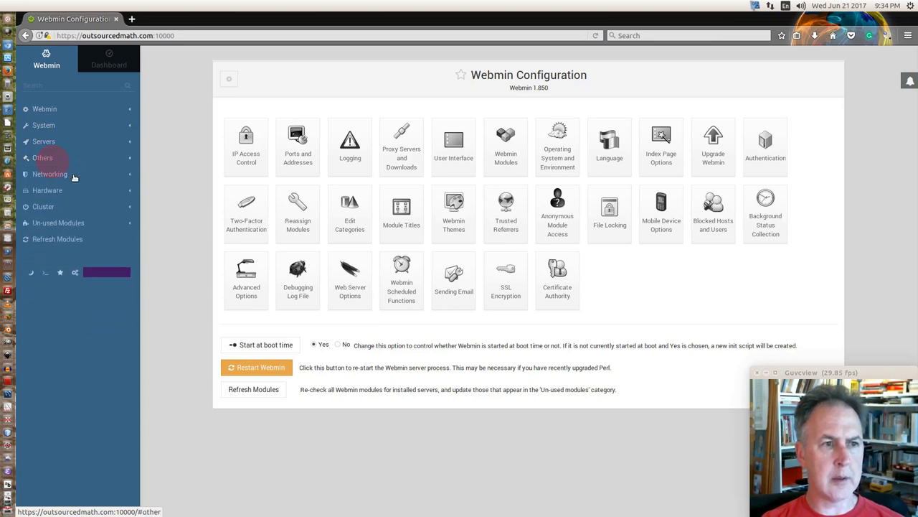
Restart the Webmin server process and return to the Webmin Configuration page.
{"action": "left_click", "coordinate": [260, 368]}
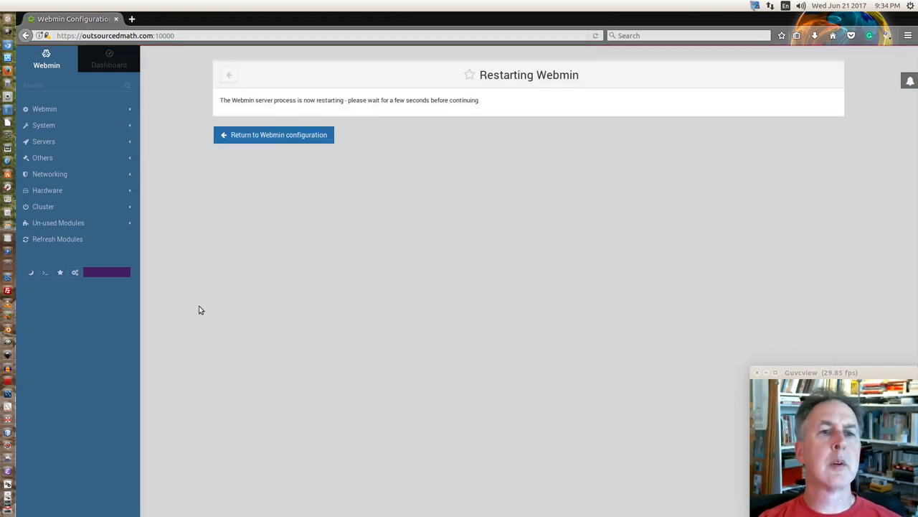
{"action": "left_click", "coordinate": [287, 136]}
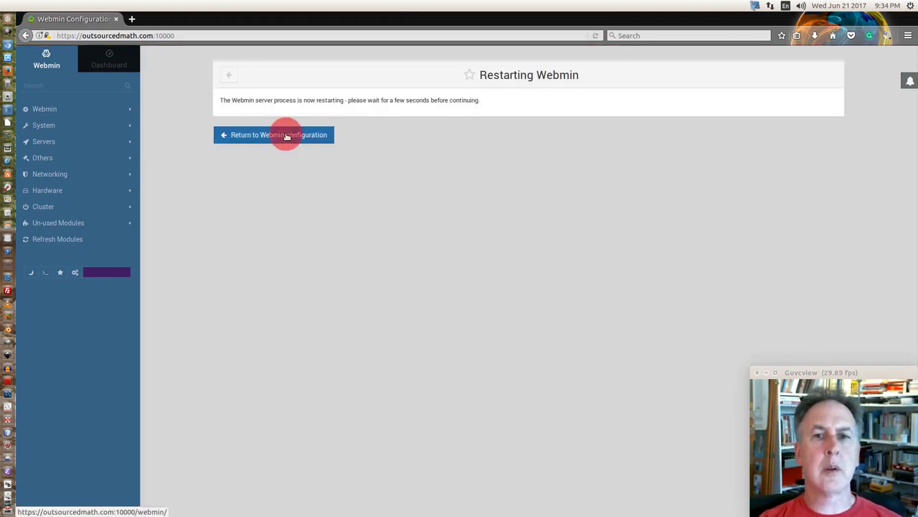
{"action": "left_click_drag", "start_coordinate": [286, 137], "coordinate": [290, 161]}
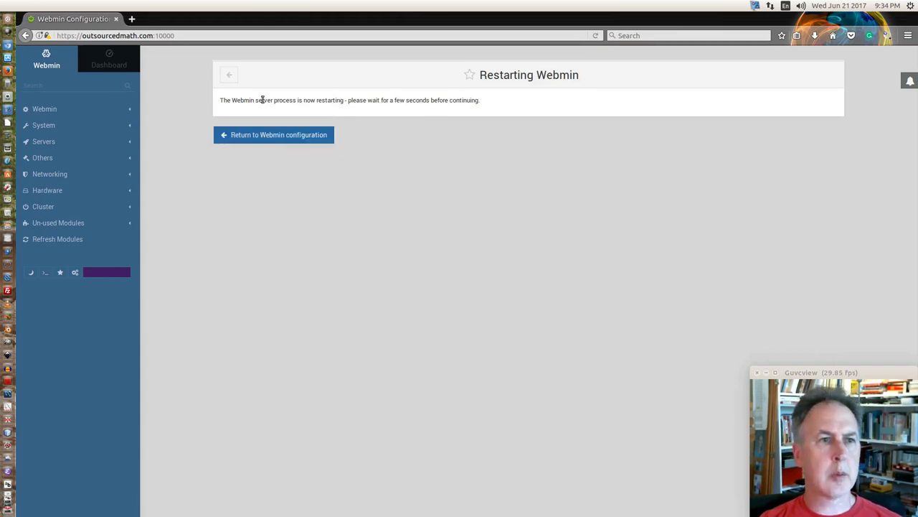
{"action": "left_click", "coordinate": [267, 137]}
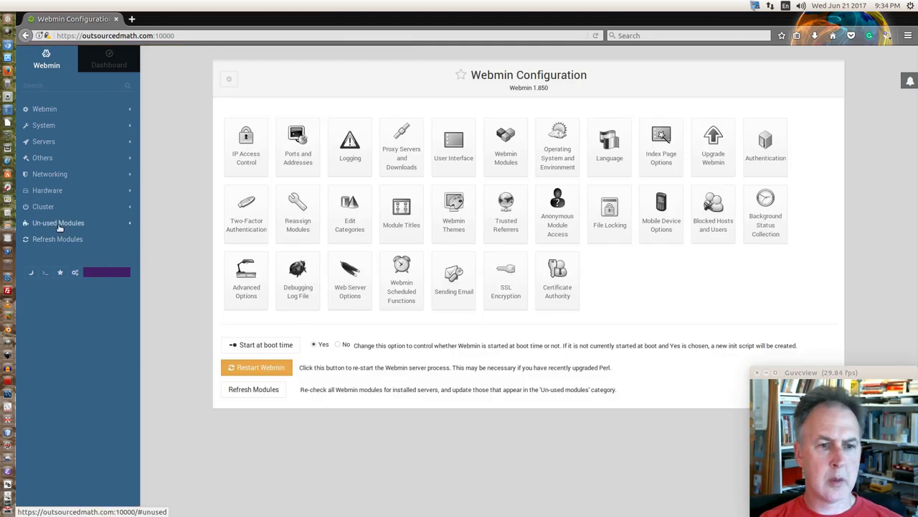
Reopen Webalizer Logfile Analysis from the unused modules and open the report options for /var/log/apache2/access.log.
{"action": "left_click", "coordinate": [60, 223]}
{"action": "scroll", "coordinate": [74, 244], "scroll_direction": "down", "scroll_amount": 5}
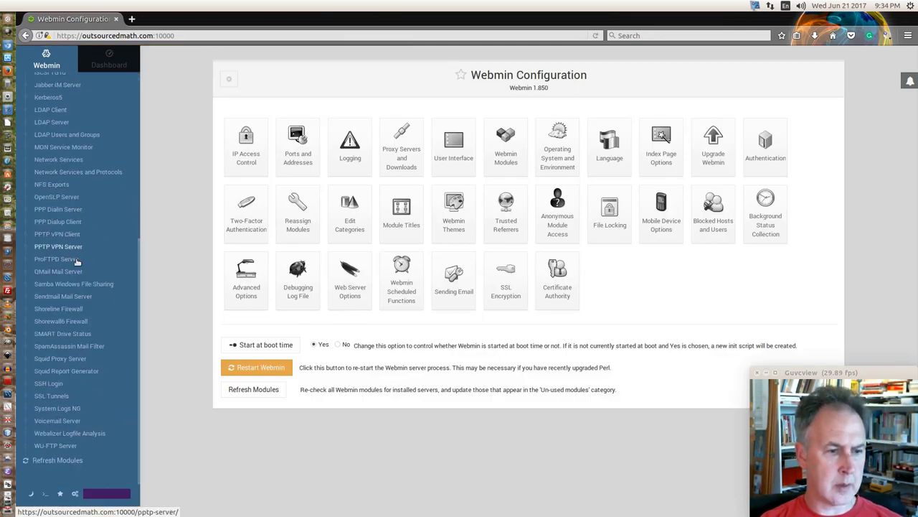
{"action": "left_click", "coordinate": [90, 434]}
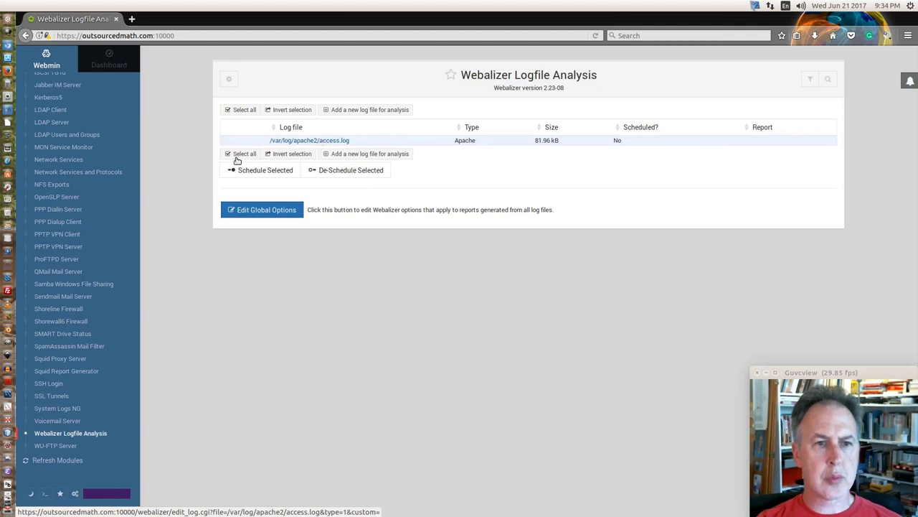
{"action": "left_click", "coordinate": [336, 144]}
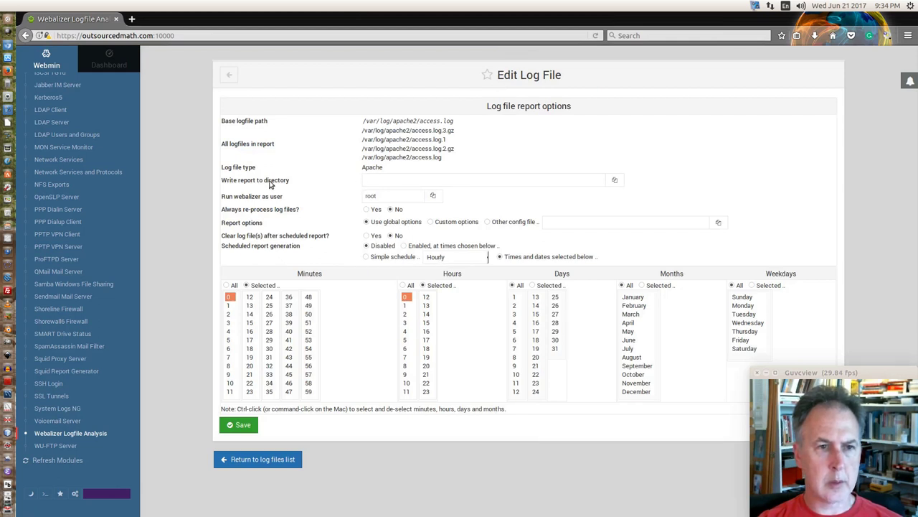
Set the access log's report directory to /var/www/webalizer/general and save the log file options.
{"action": "left_click", "coordinate": [613, 181]}
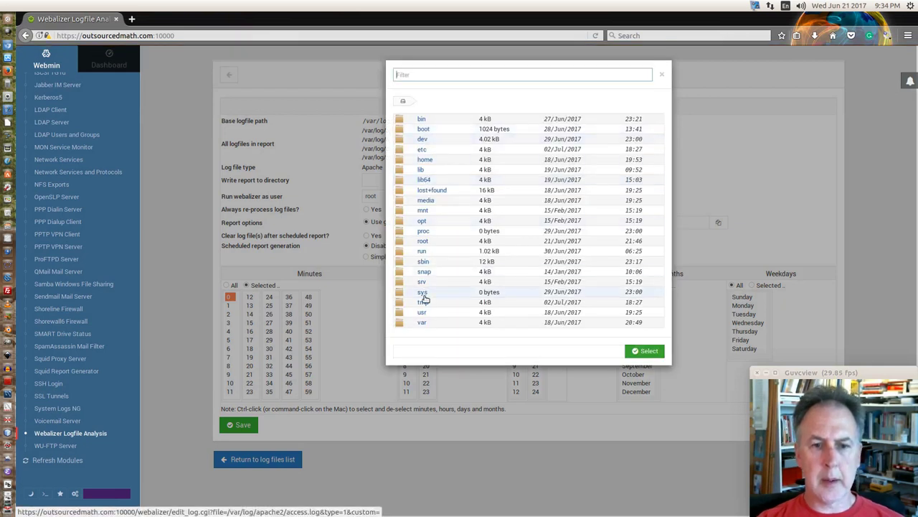
{"action": "left_click", "coordinate": [422, 323]}
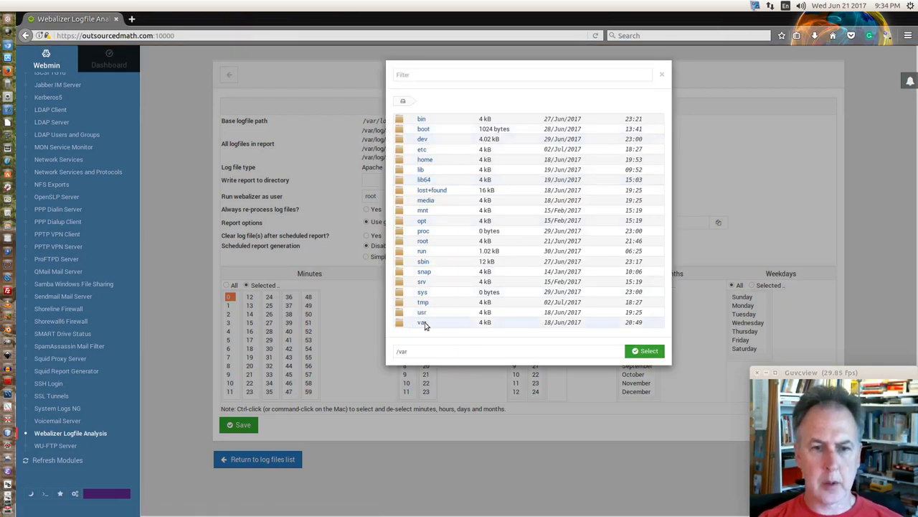
{"action": "double_click", "coordinate": [423, 324]}
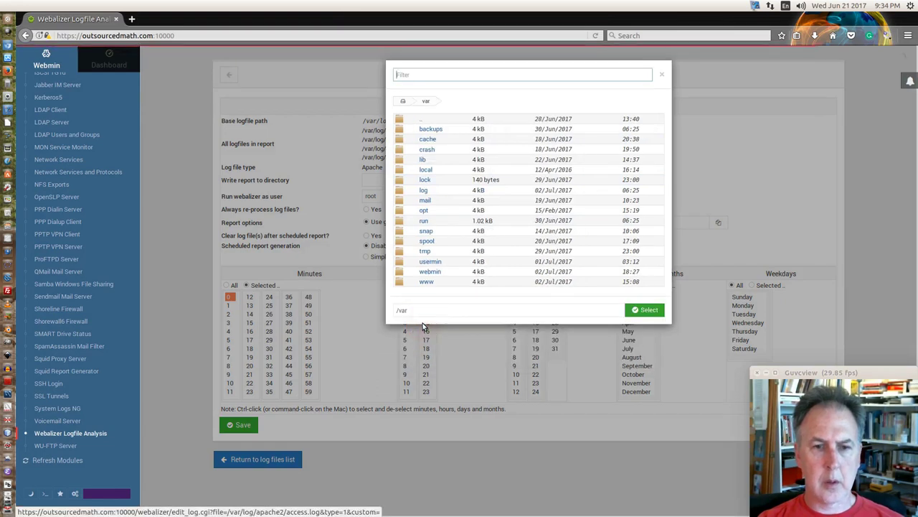
{"action": "double_click", "coordinate": [426, 282]}
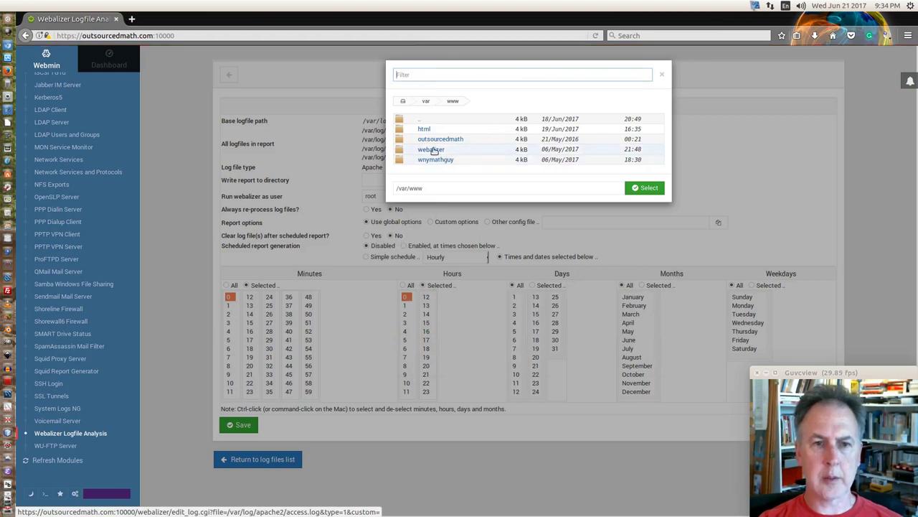
{"action": "double_click", "coordinate": [433, 149]}
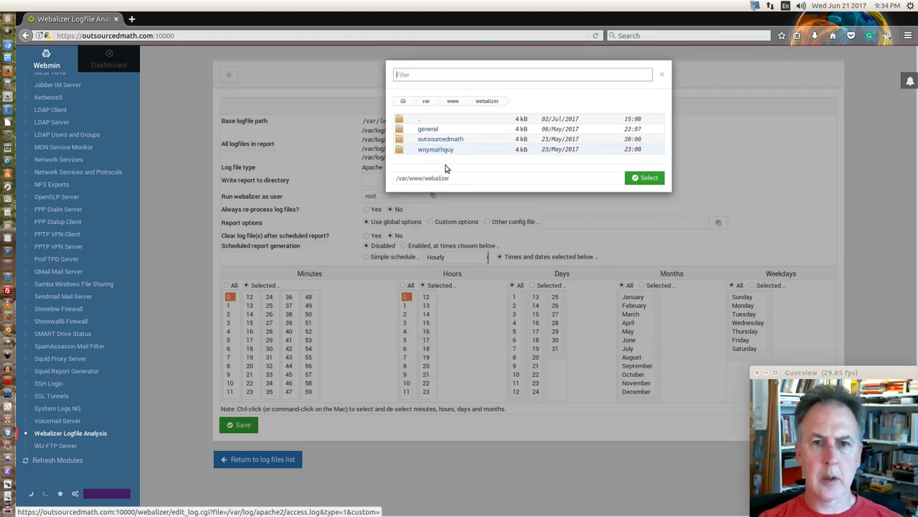
{"action": "left_click", "coordinate": [426, 129]}
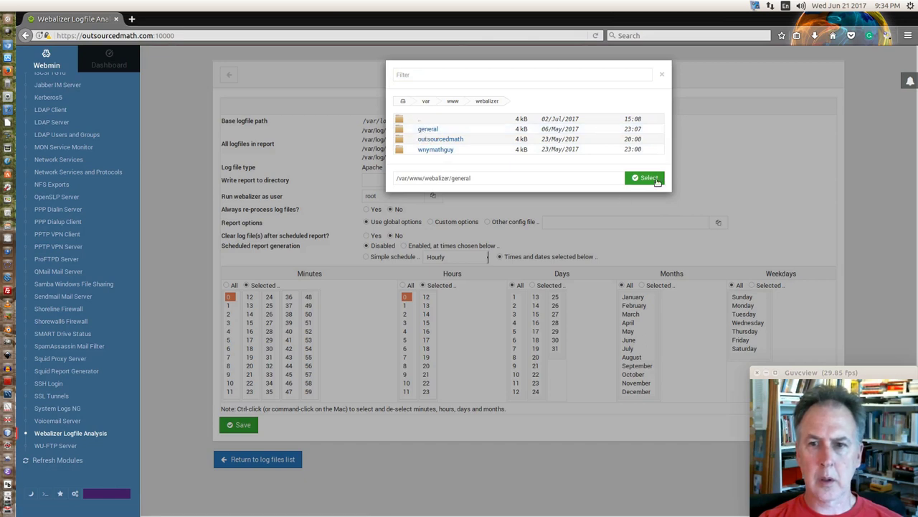
{"action": "left_click", "coordinate": [645, 179]}
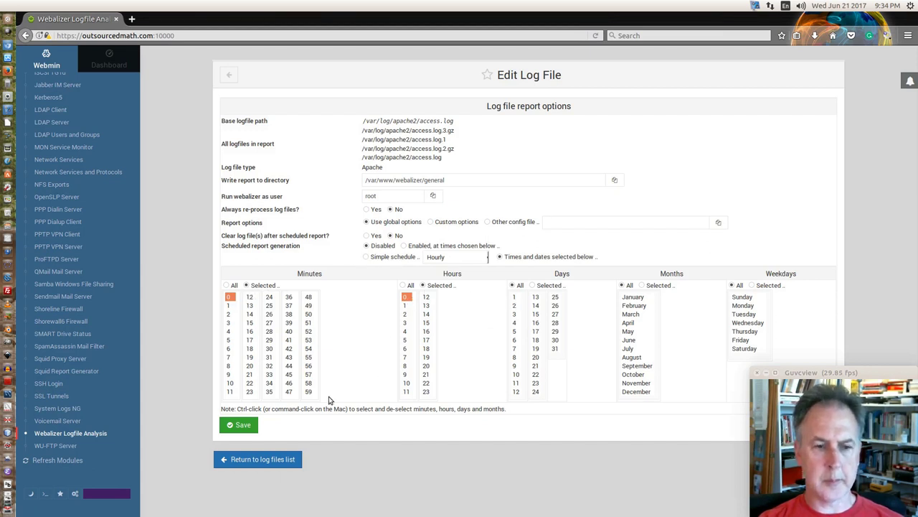
{"action": "left_click", "coordinate": [242, 425]}
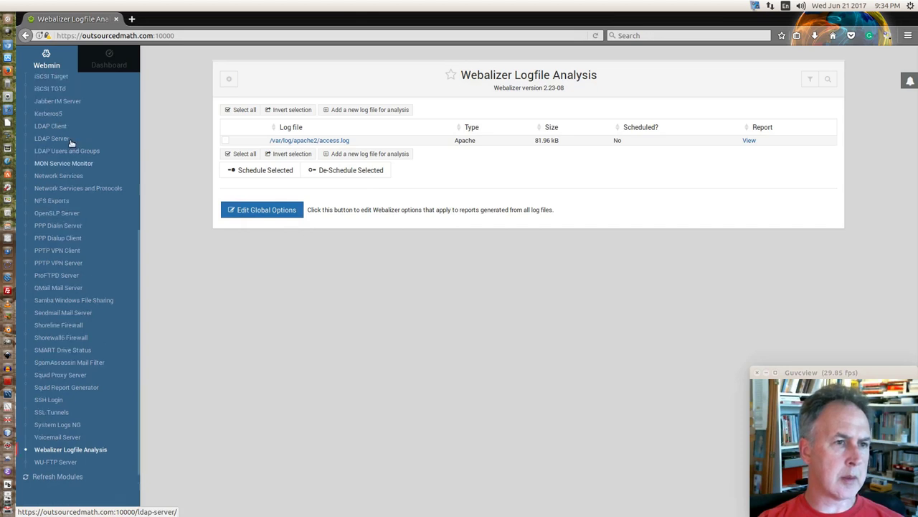
Open the Apache Webserver module to list the existing virtual hosts.
{"action": "scroll", "coordinate": [67, 318], "scroll_direction": "up", "scroll_amount": 3}
{"action": "scroll", "coordinate": [66, 318], "scroll_direction": "up", "scroll_amount": 5}
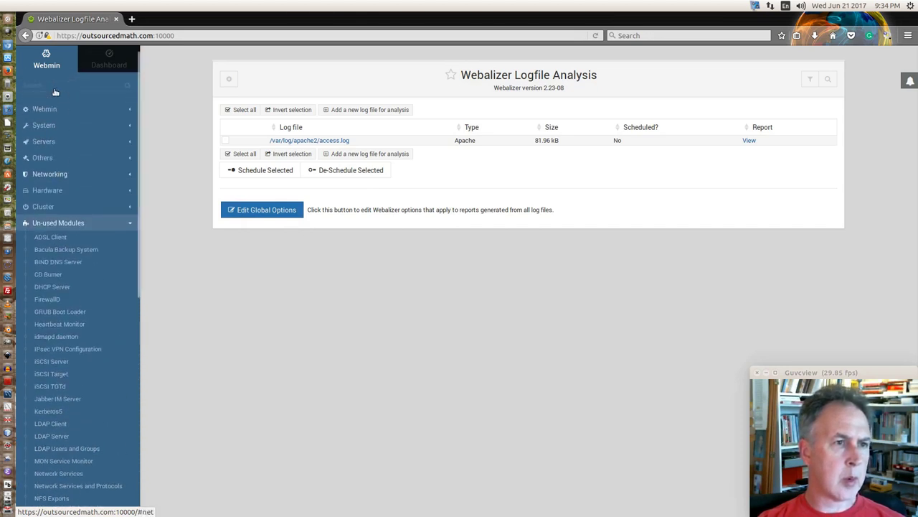
{"action": "left_click", "coordinate": [50, 143]}
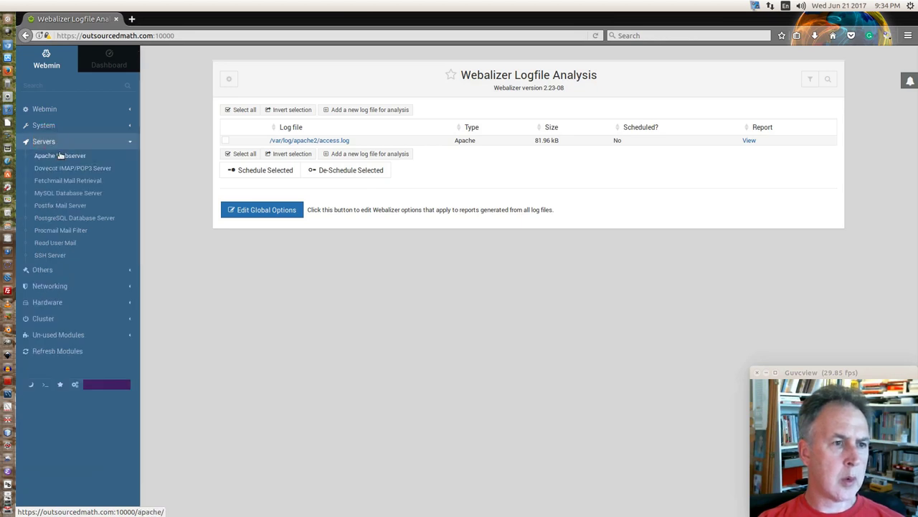
{"action": "left_click", "coordinate": [60, 154]}
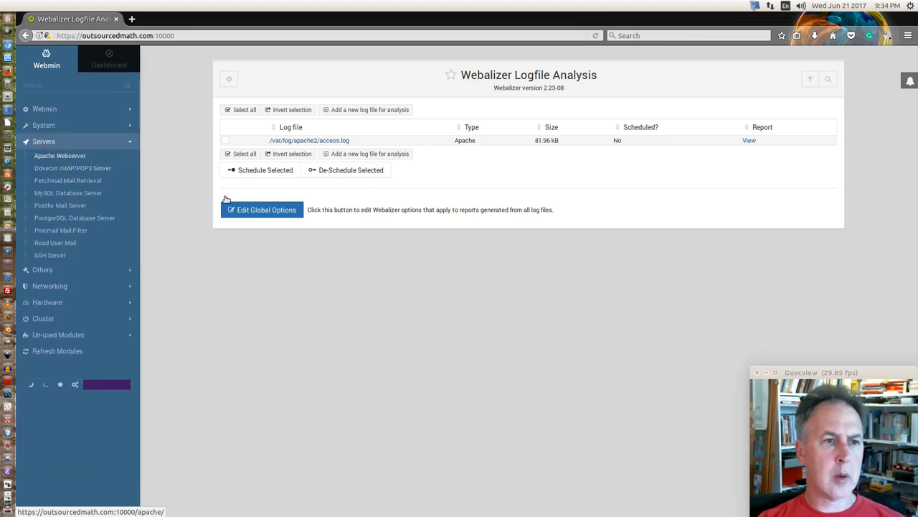
{"action": "left_click", "coordinate": [76, 157]}
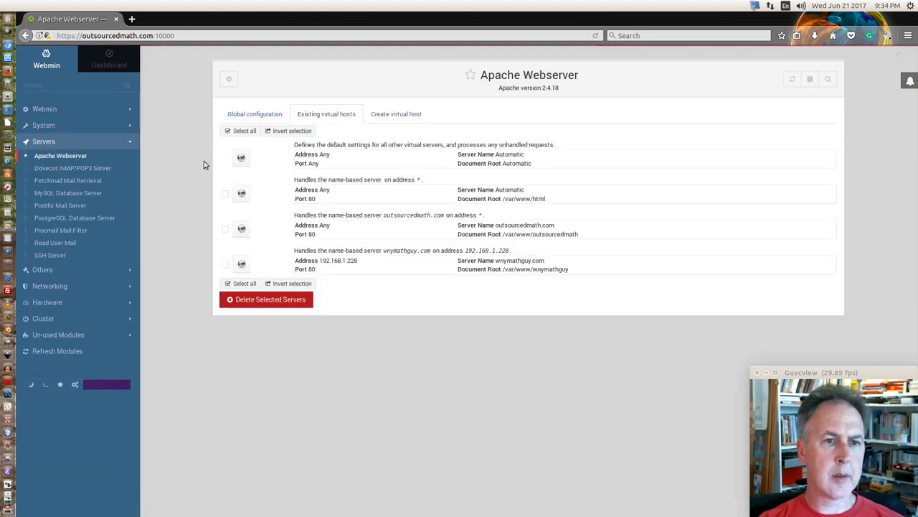
Open the default server's virtual server options and look over its document options.
{"action": "left_click", "coordinate": [242, 158]}
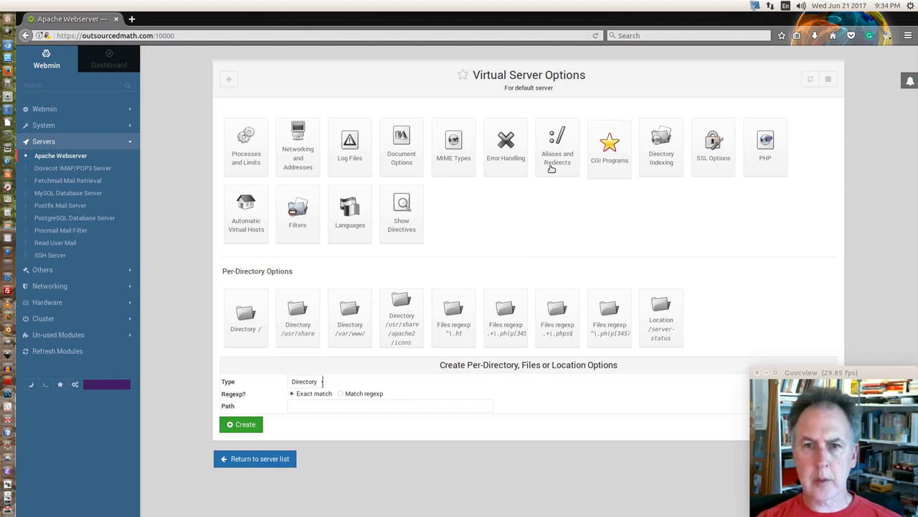
{"action": "left_click", "coordinate": [387, 164]}
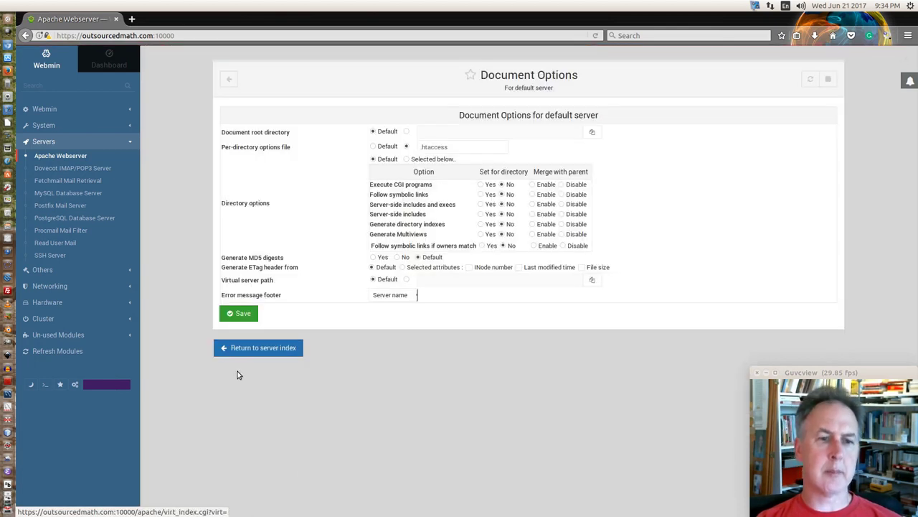
{"action": "left_click", "coordinate": [239, 349]}
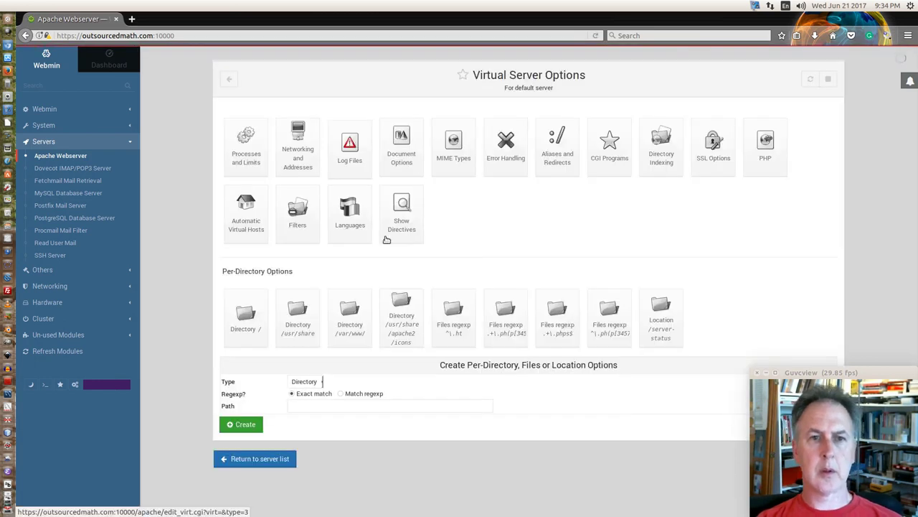
Copy the full access log path from the default server's log file settings and return to the virtual host list.
{"action": "left_click", "coordinate": [386, 240]}
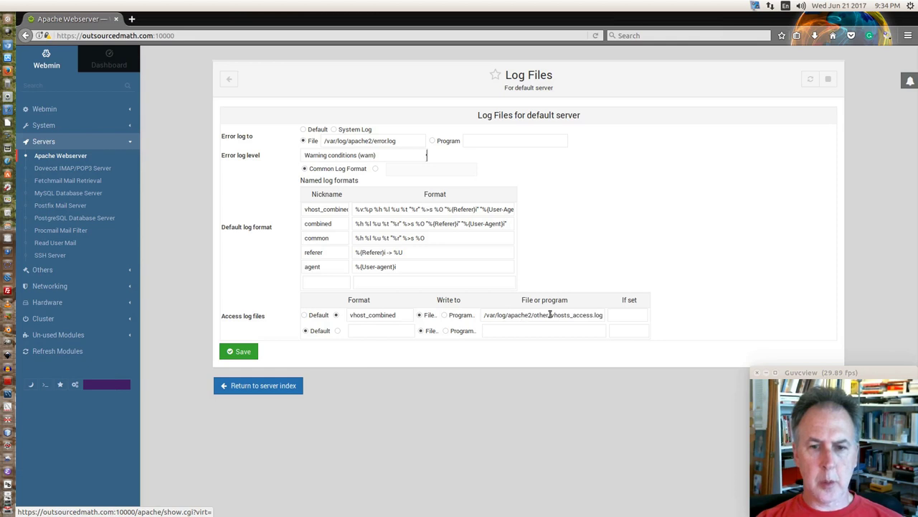
{"action": "mouse_move", "coordinate": [533, 314]}
{"action": "left_mouse_down"}
{"action": "mouse_move", "coordinate": [486, 314]}
{"action": "mouse_move", "coordinate": [536, 315]}
{"action": "left_mouse_up"}
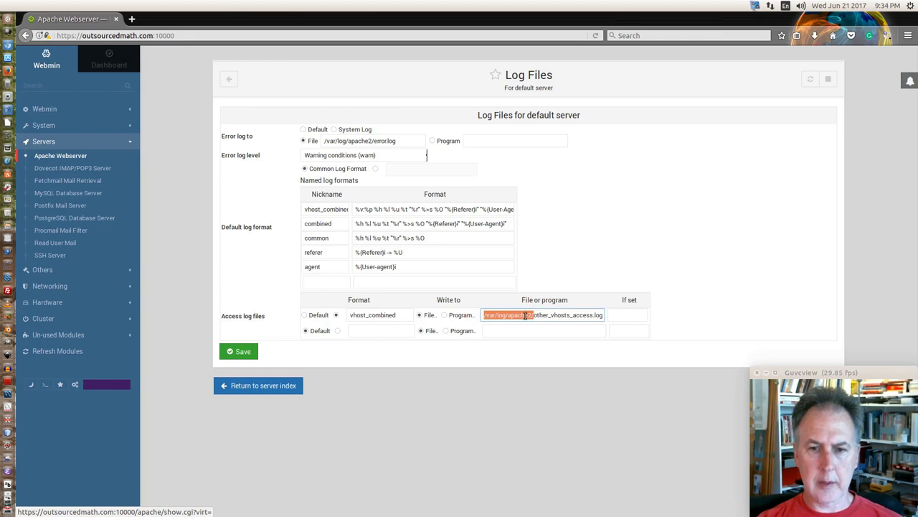
{"action": "right_click", "coordinate": [526, 315]}
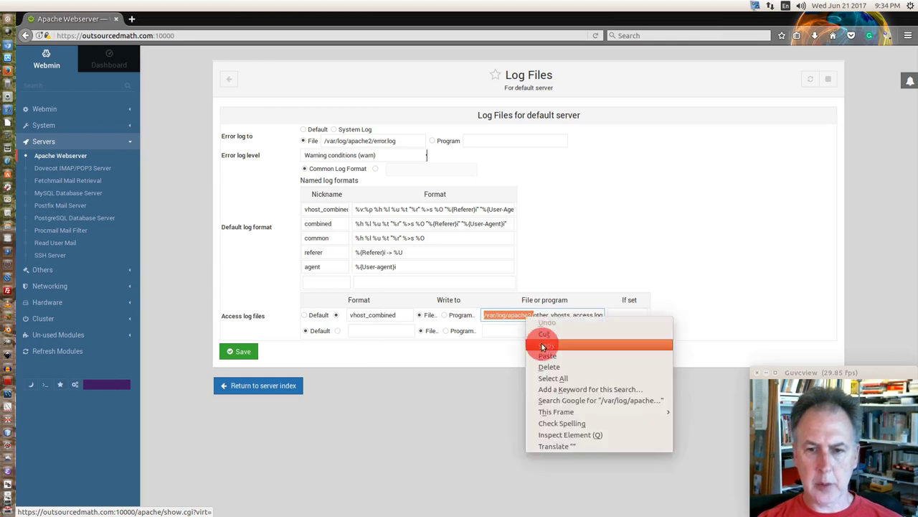
{"action": "left_click", "coordinate": [543, 345]}
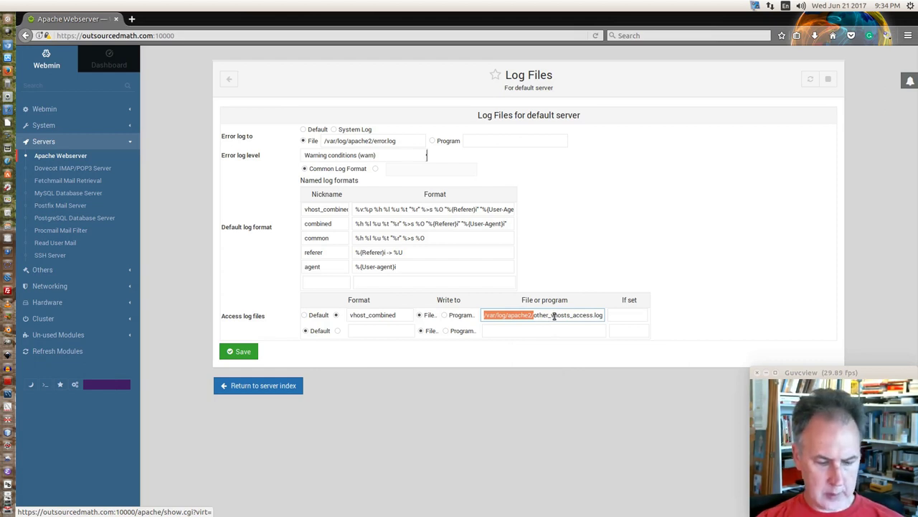
{"action": "key", "text": "ctrl+a"}
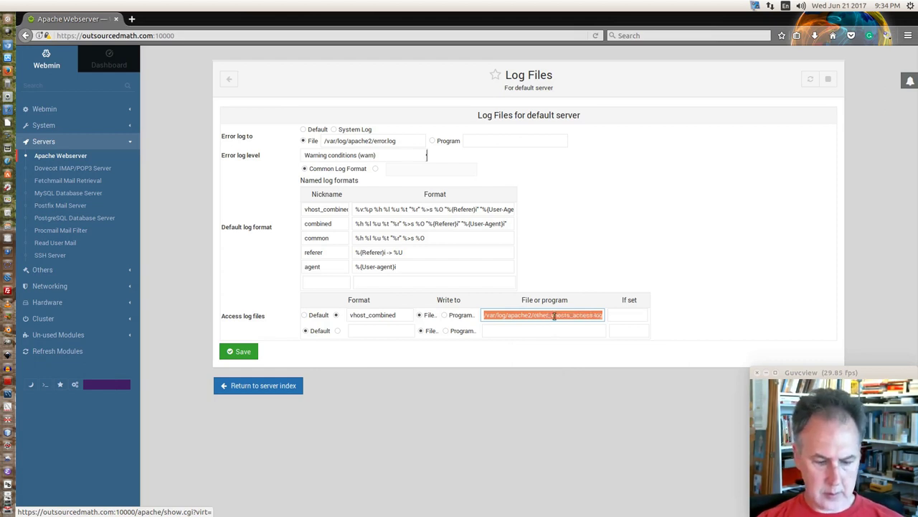
{"action": "left_click", "coordinate": [250, 387]}
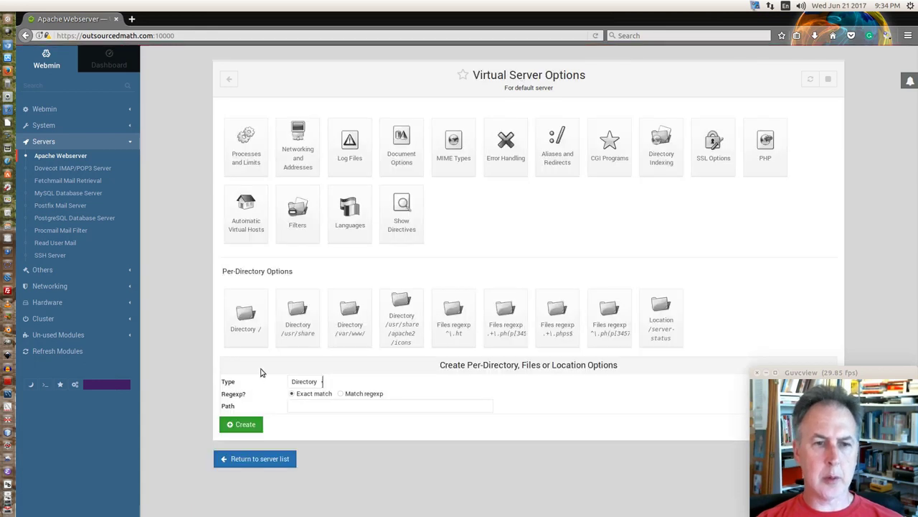
{"action": "left_click", "coordinate": [260, 459]}
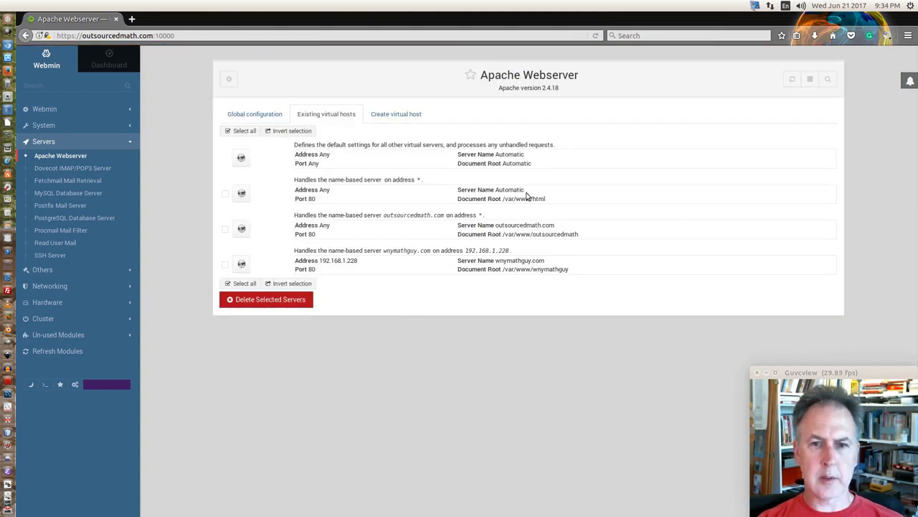
Open the log file settings of the outsourcedmath.com virtual host and paste the copied path as its access log file.
{"action": "left_click", "coordinate": [242, 228]}
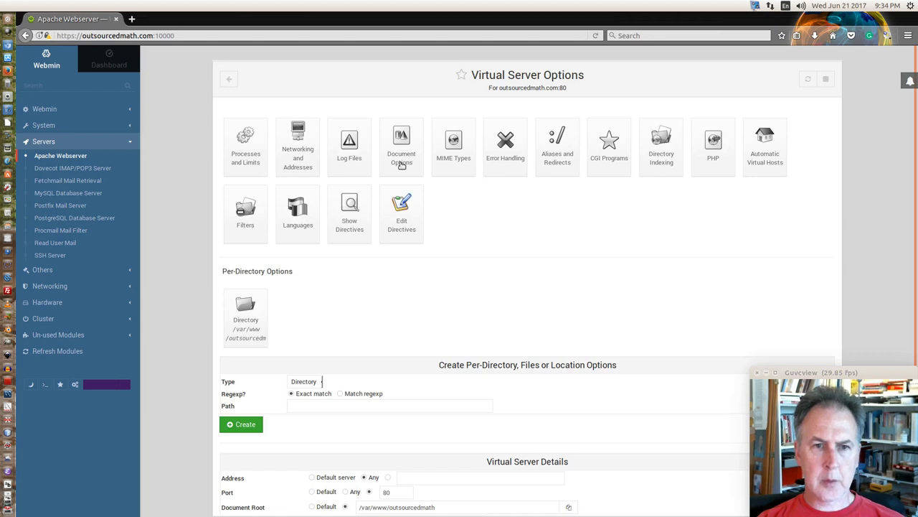
{"action": "left_click", "coordinate": [349, 141]}
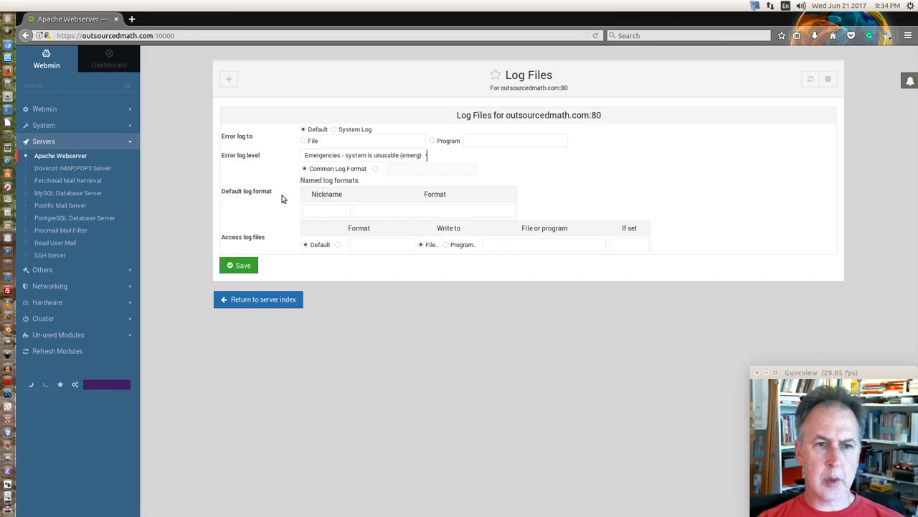
{"action": "left_click", "coordinate": [500, 244]}
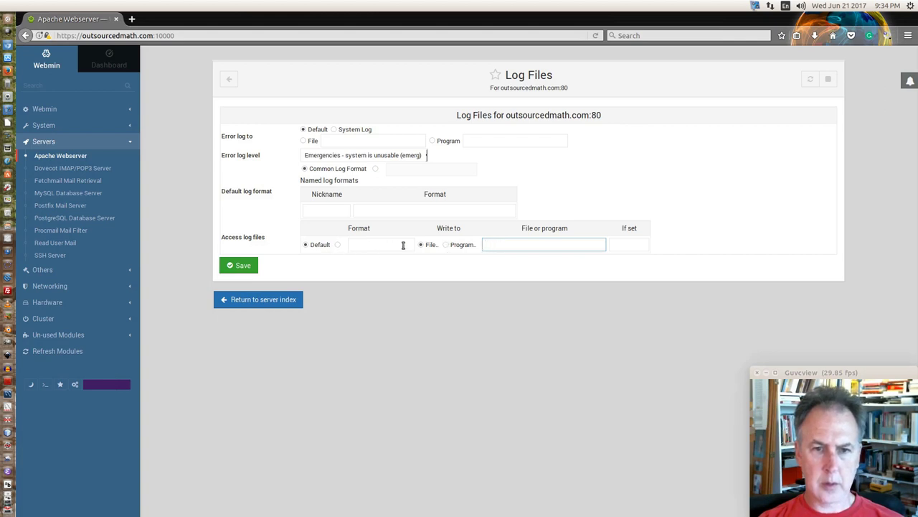
{"action": "key", "text": "ctrl+v"}
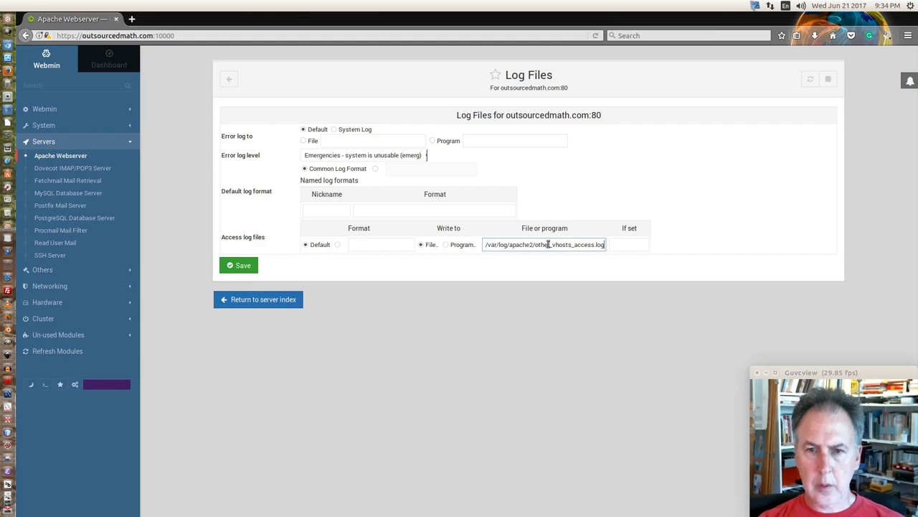
Change the outsourcedmath.com access log file to /var/log/apache2/outsourcedmath_access.log, then save the log settings and the virtual server details.
{"action": "left_click_drag", "start_coordinate": [538, 245], "coordinate": [590, 246]}
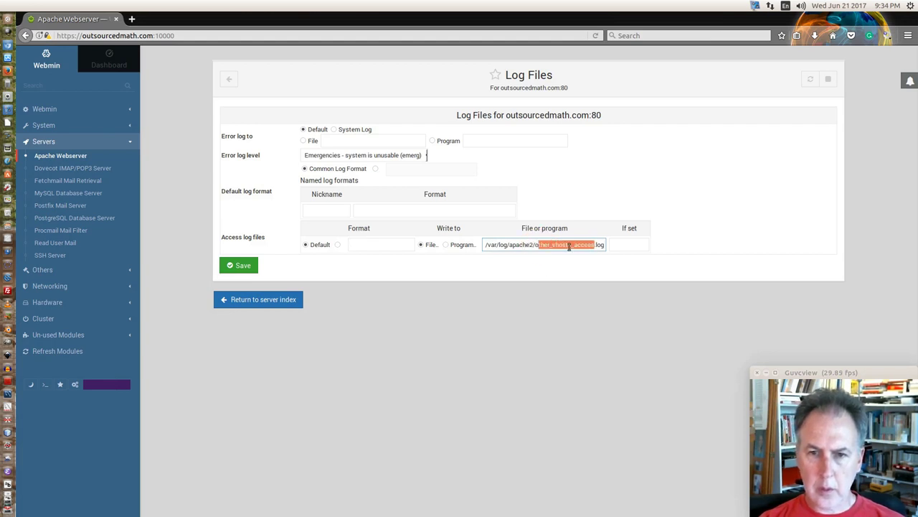
{"action": "left_click", "coordinate": [571, 245]}
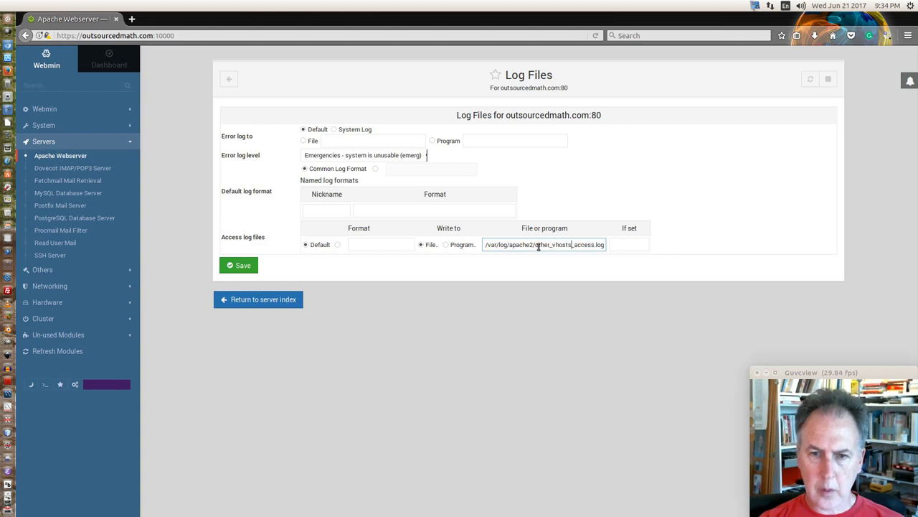
{"action": "left_click_drag", "start_coordinate": [538, 245], "coordinate": [574, 245]}
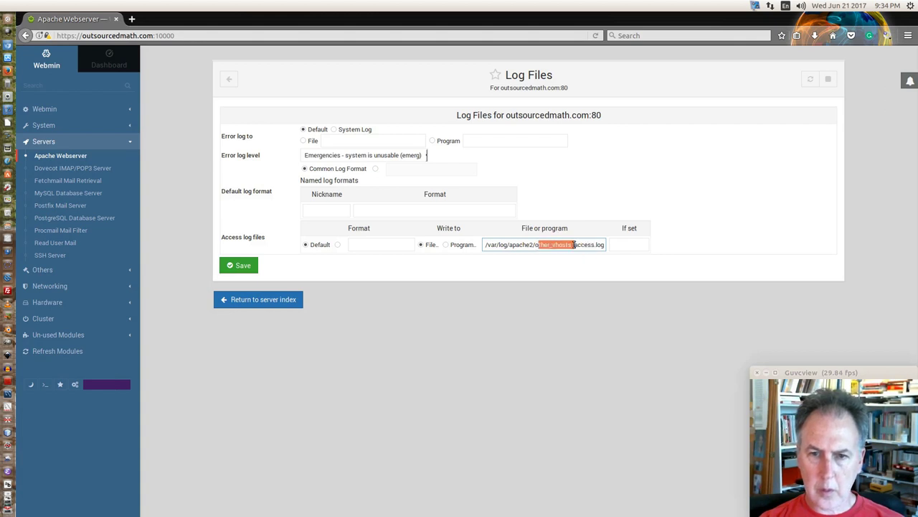
{"action": "type", "text": "ut"}
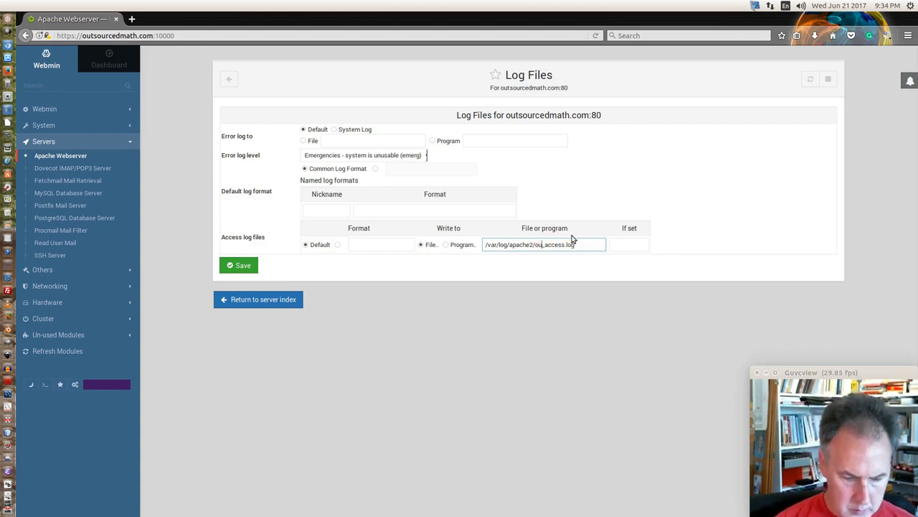
{"action": "type", "text": "sourc"}
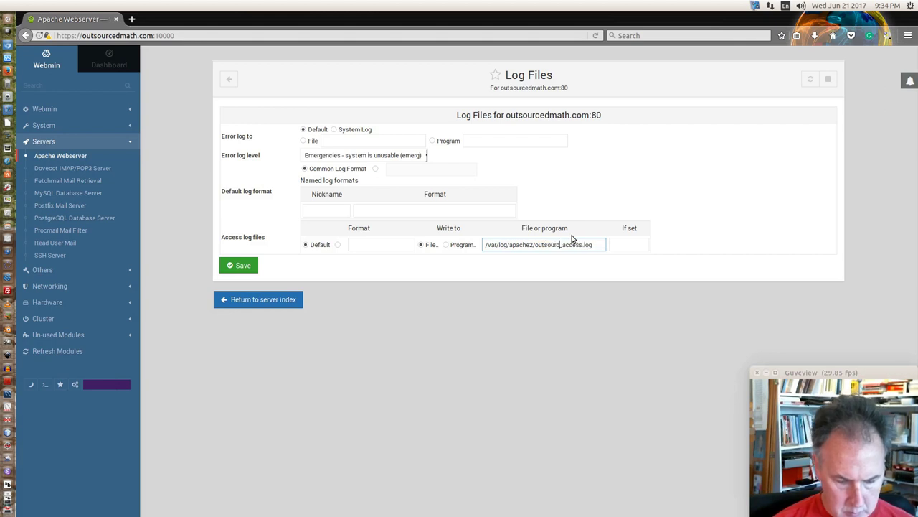
{"action": "type", "text": "ed"}
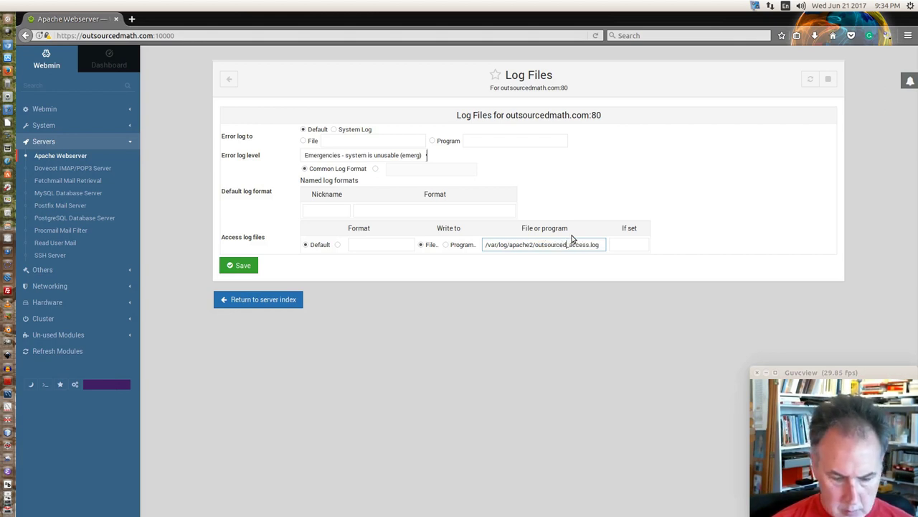
{"action": "type", "text": "math"}
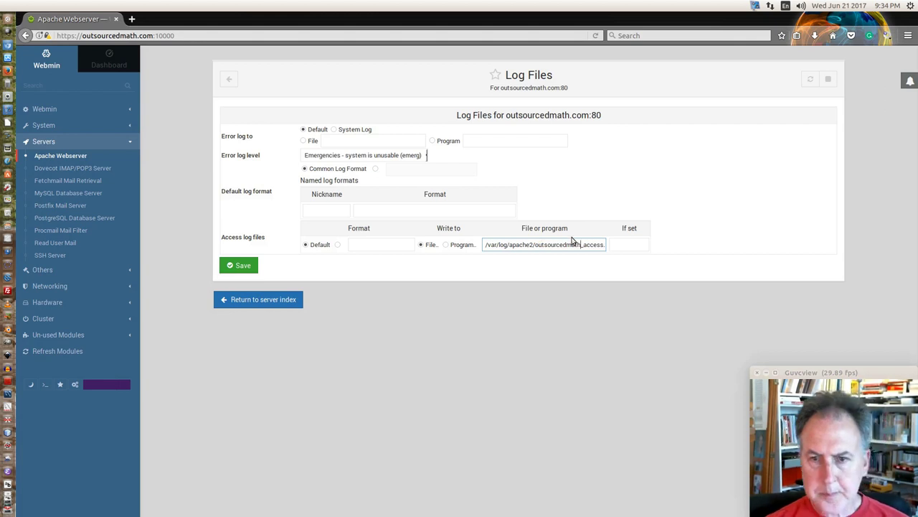
{"action": "left_click", "coordinate": [245, 265]}
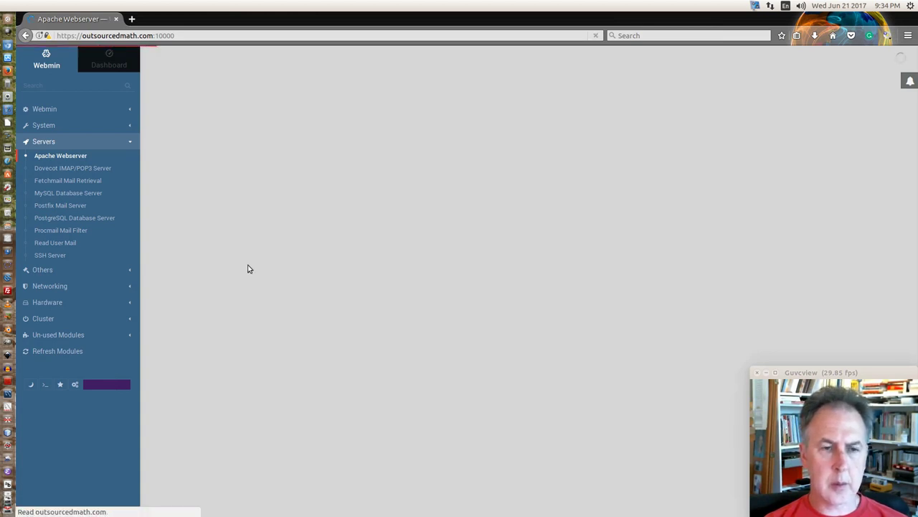
{"action": "scroll", "coordinate": [287, 342], "scroll_direction": "down", "scroll_amount": 2}
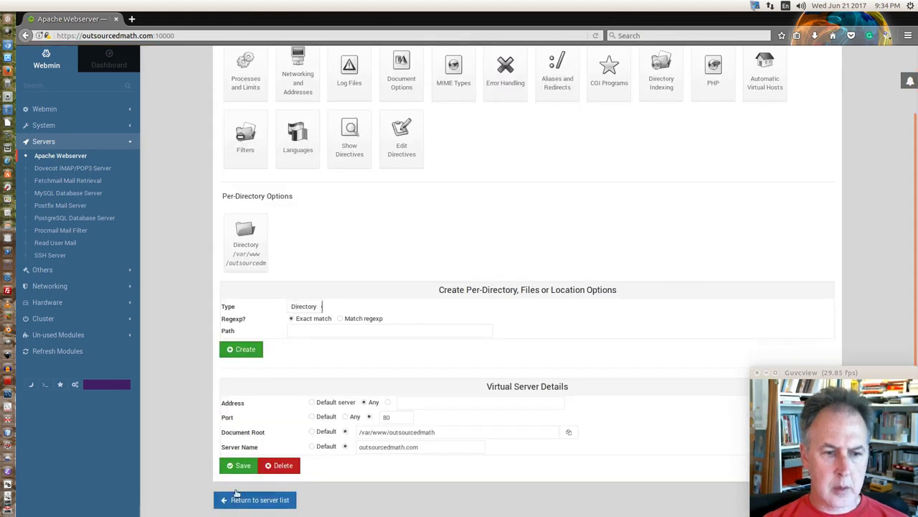
{"action": "left_click", "coordinate": [241, 466]}
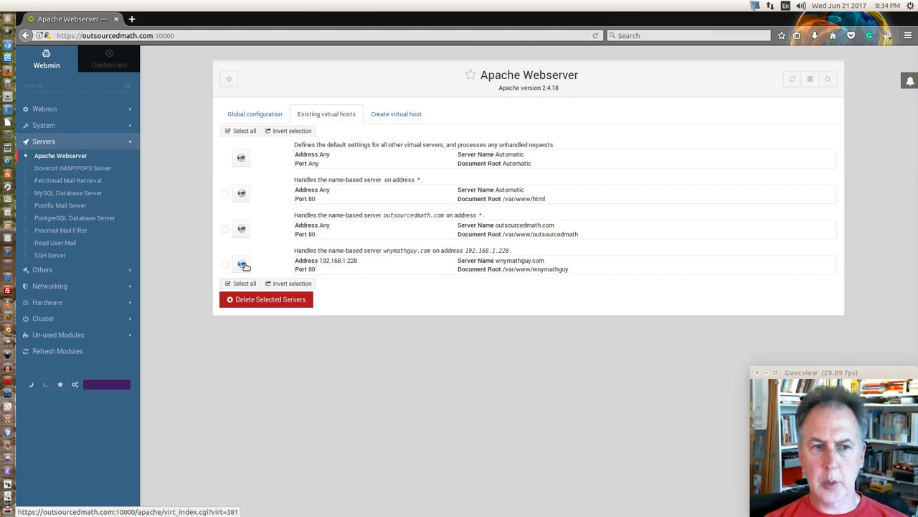
Open the log file settings of the wnymathguy.com virtual host and enter /var/log/apache2/other_vhosts_access.log as its access log file.
{"action": "left_click", "coordinate": [798, 79]}
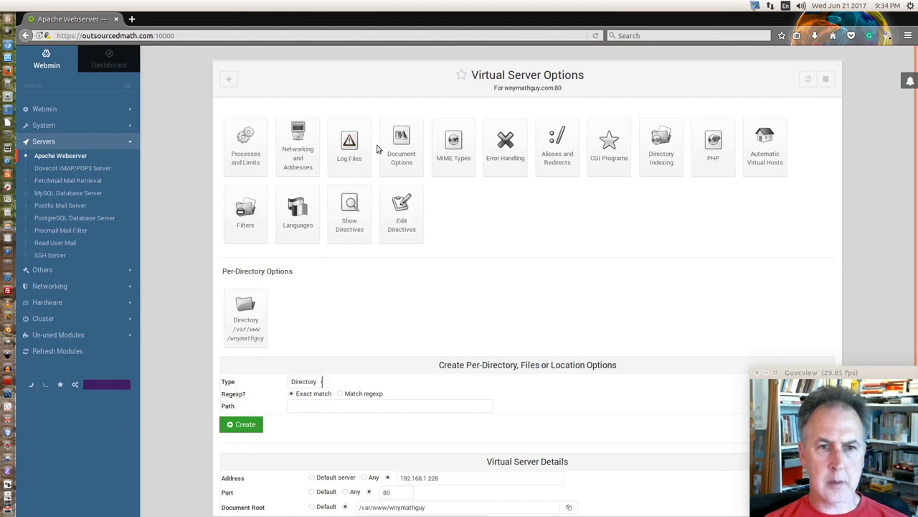
{"action": "left_click", "coordinate": [352, 144]}
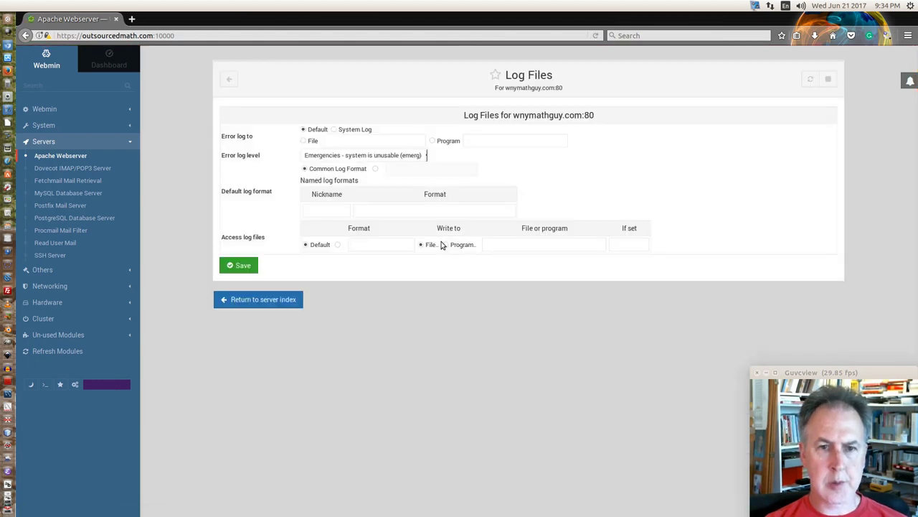
{"action": "left_click", "coordinate": [492, 244]}
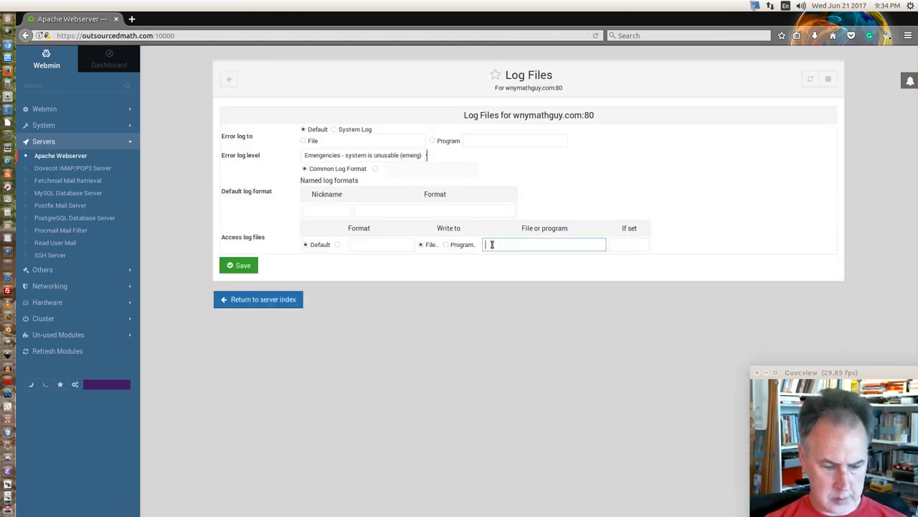
{"action": "type", "text": "/var/log/apache2/other_vhosts_access.log"}
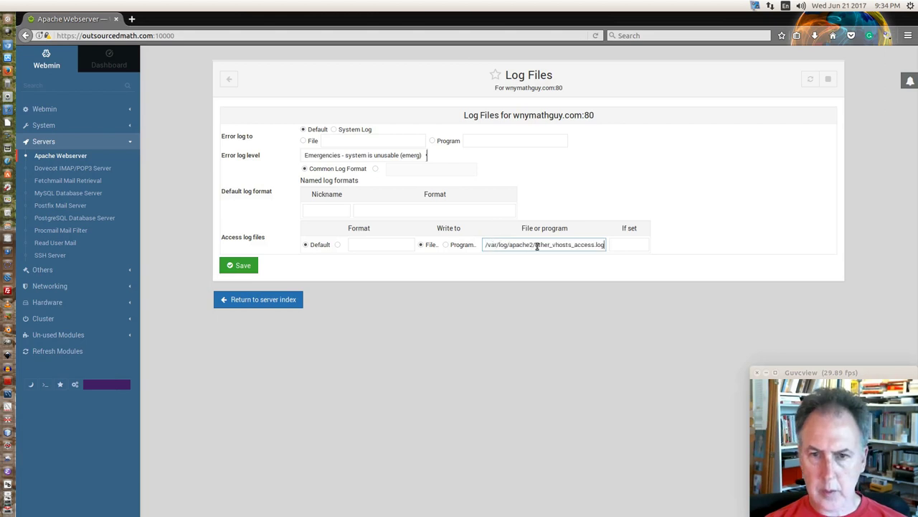
Change the wnymathguy.com access log file to /var/log/apache2/wnymathguy_access.log and save the log settings.
{"action": "left_click_drag", "start_coordinate": [536, 245], "coordinate": [571, 245]}
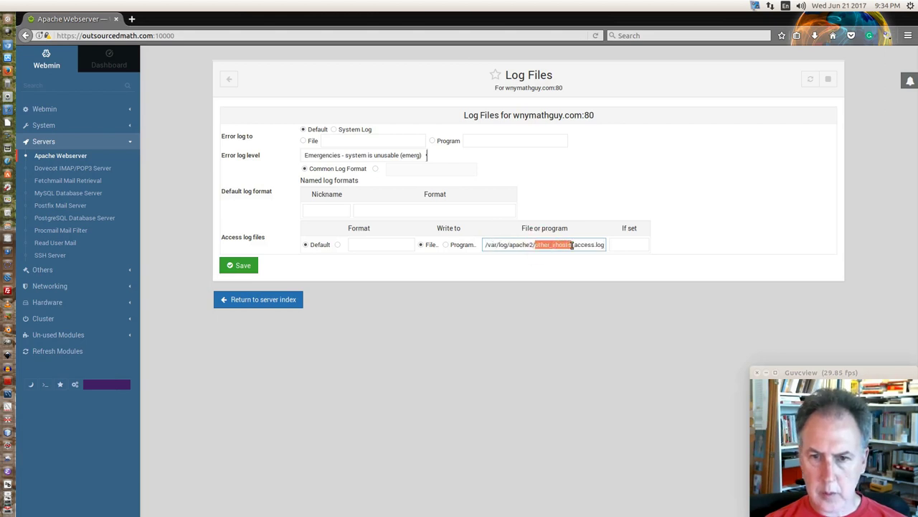
{"action": "type", "text": "wny"}
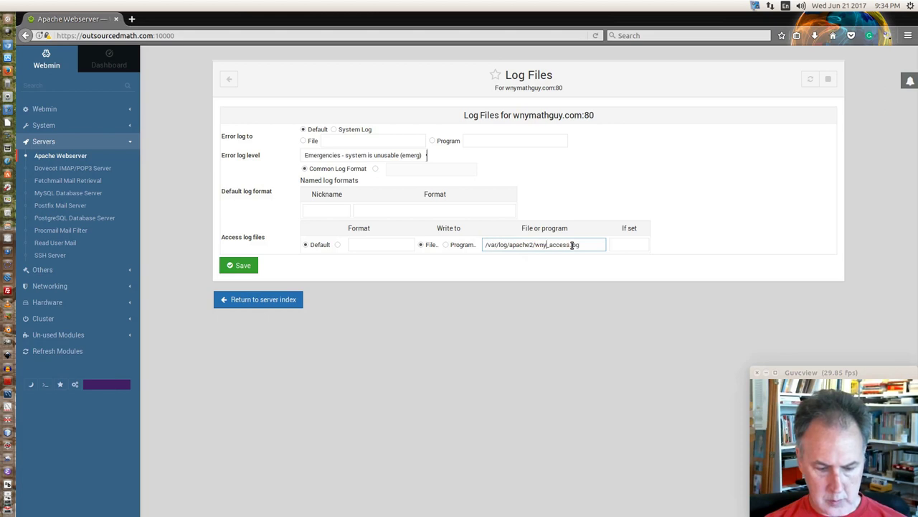
{"action": "type", "text": "mat"}
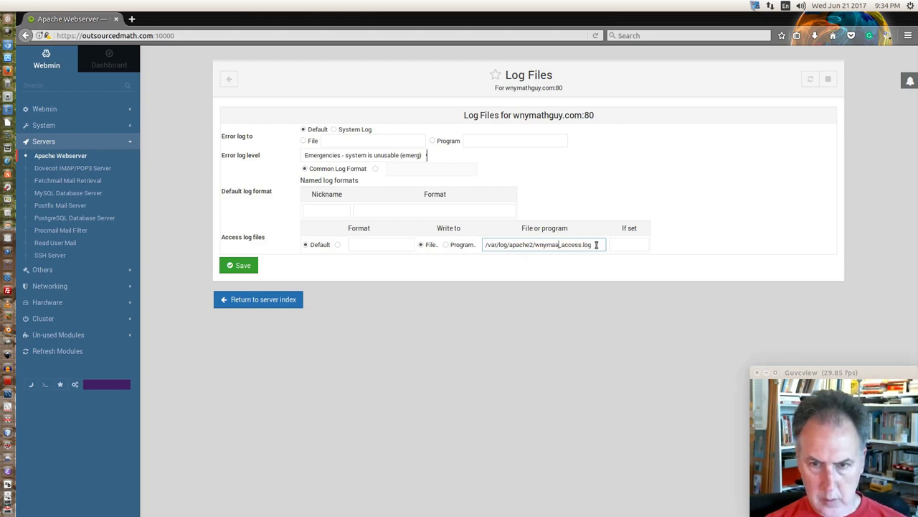
{"action": "key", "text": "BackSpace"}
{"action": "type", "text": "t"}
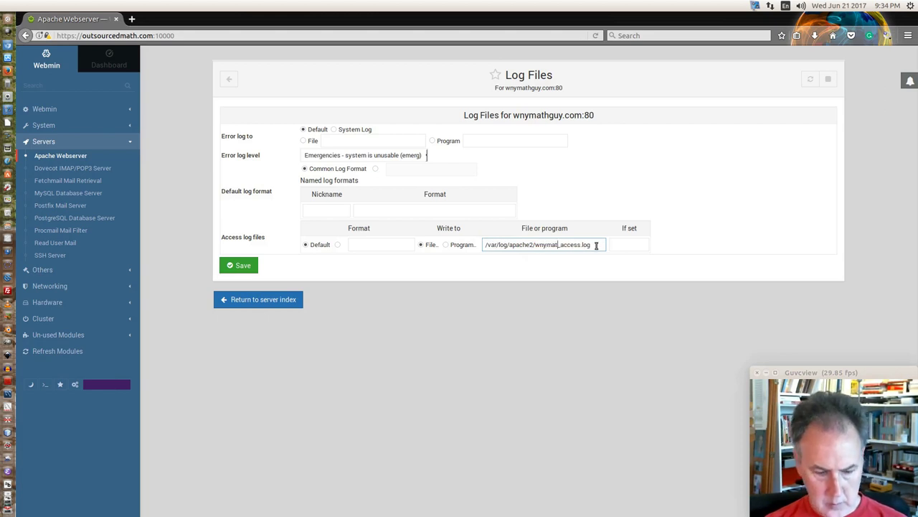
{"action": "type", "text": "hguy"}
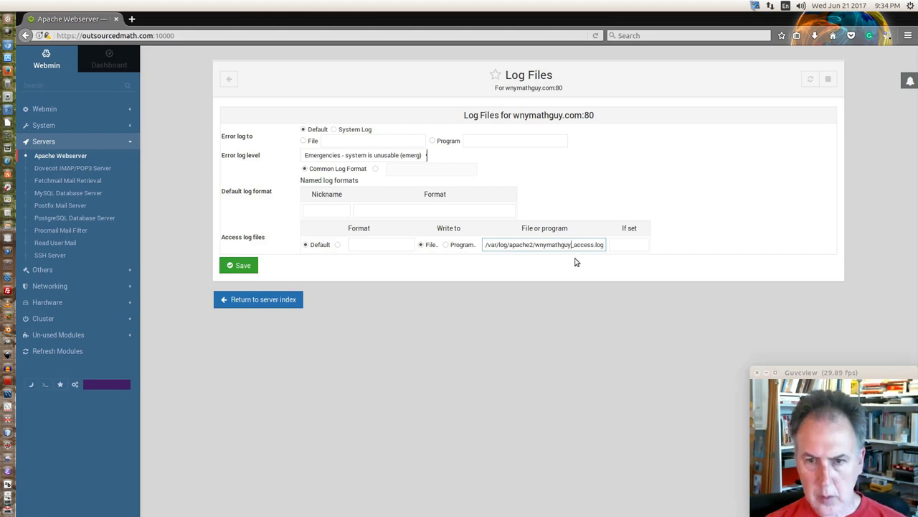
{"action": "left_click", "coordinate": [243, 264]}
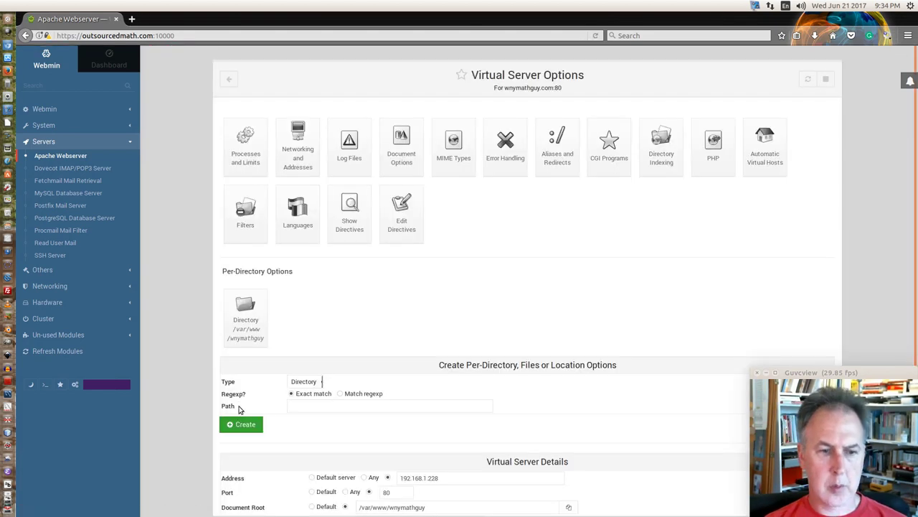
Save the wnymathguy.com virtual server details and apply the Apache configuration changes.
{"action": "scroll", "coordinate": [244, 424], "scroll_direction": "down", "scroll_amount": 2}
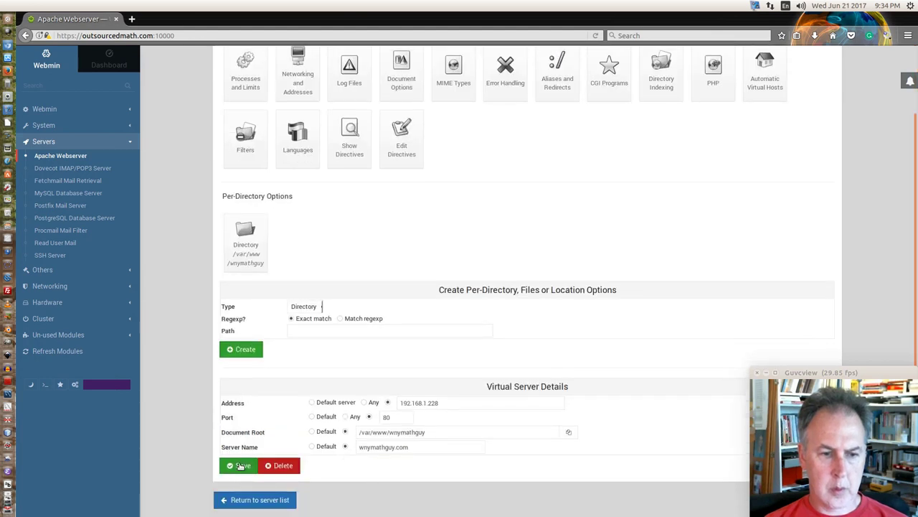
{"action": "left_click", "coordinate": [240, 465]}
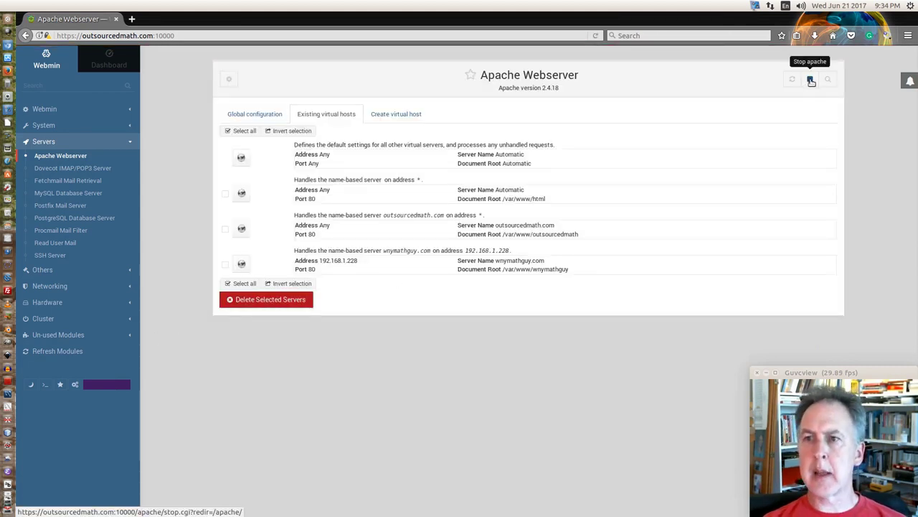
{"action": "left_click", "coordinate": [811, 81]}
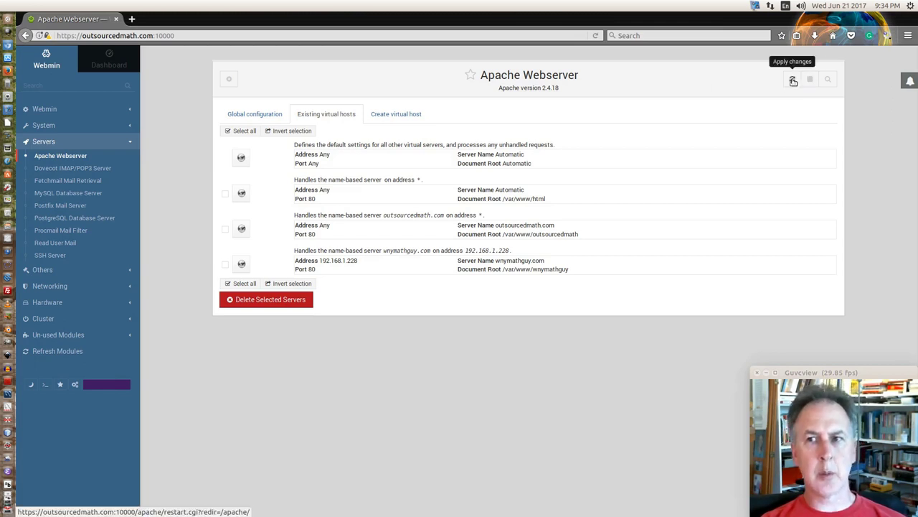
{"action": "left_click", "coordinate": [794, 81]}
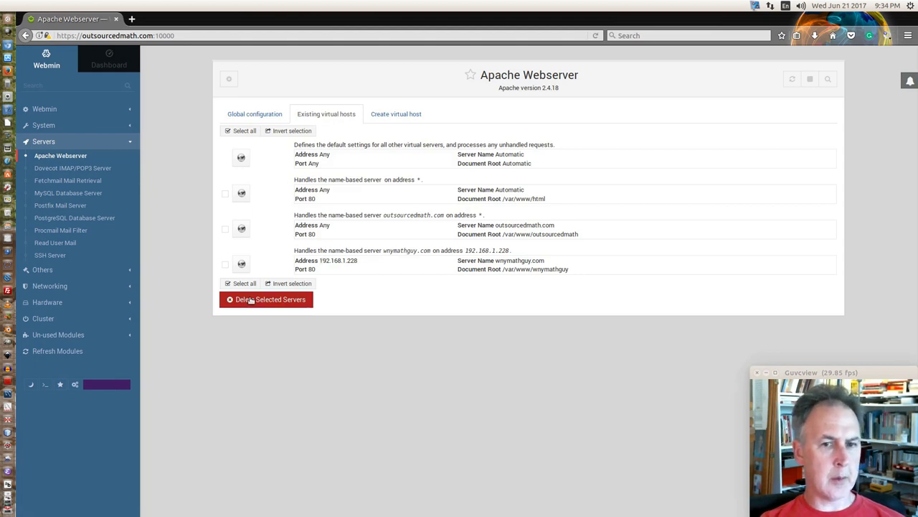
Open wnymathguy.com in a new browser tab and reload it to check which site is served.
{"action": "left_click", "coordinate": [133, 19]}
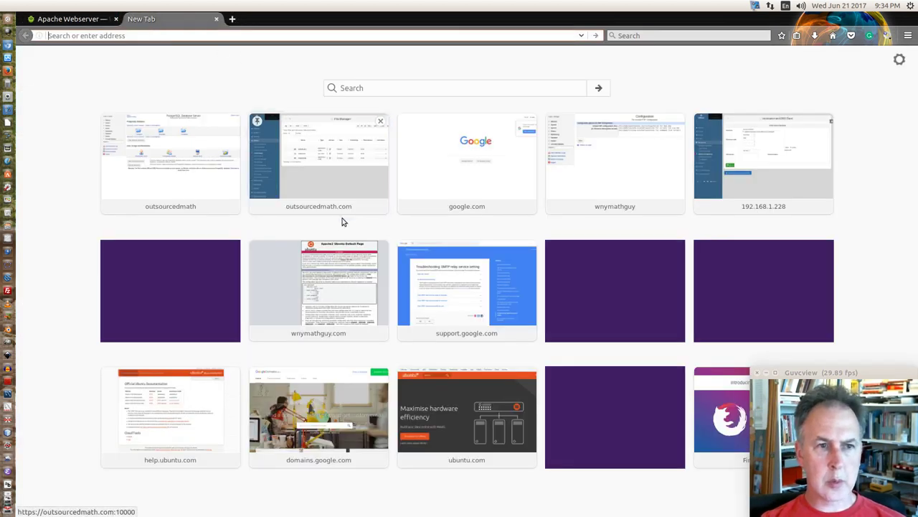
{"action": "left_click", "coordinate": [286, 307]}
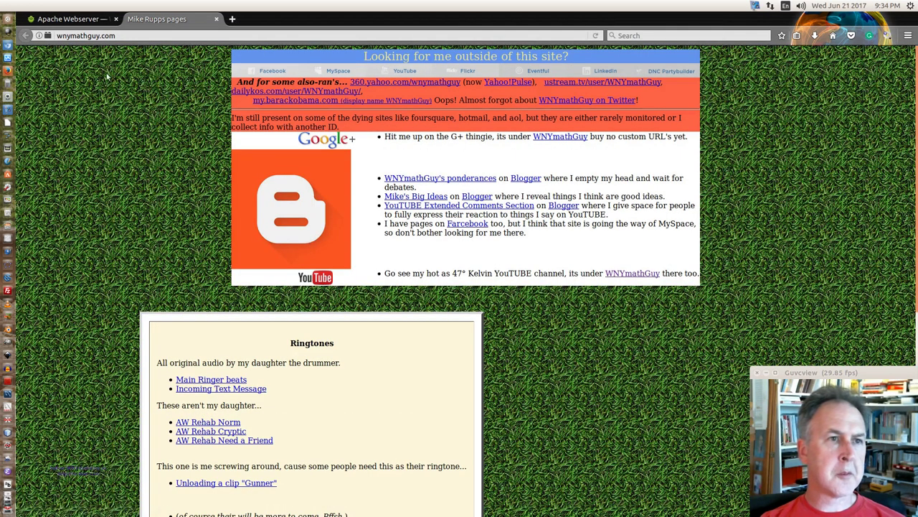
{"action": "left_click", "coordinate": [595, 36]}
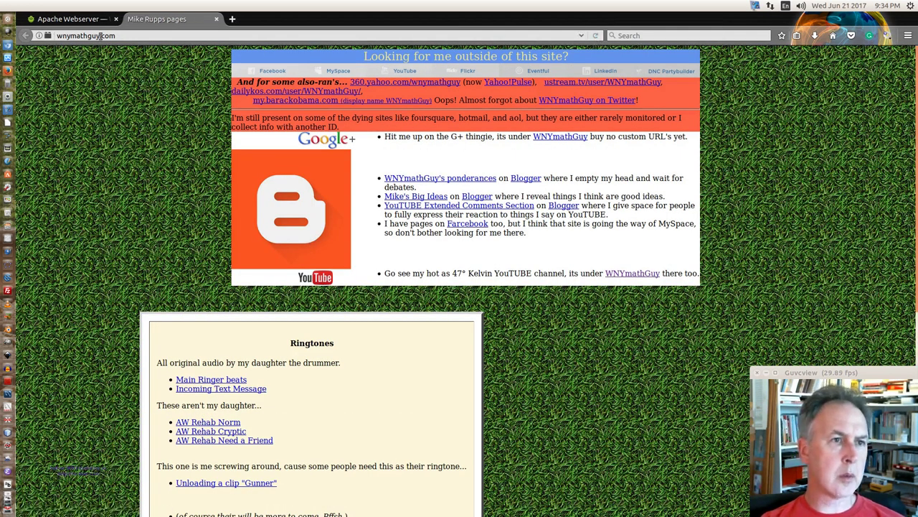
Load outsourcedmath.com in the same tab and reload it to check which site is served.
{"action": "left_click_drag", "start_coordinate": [100, 36], "coordinate": [52, 36]}
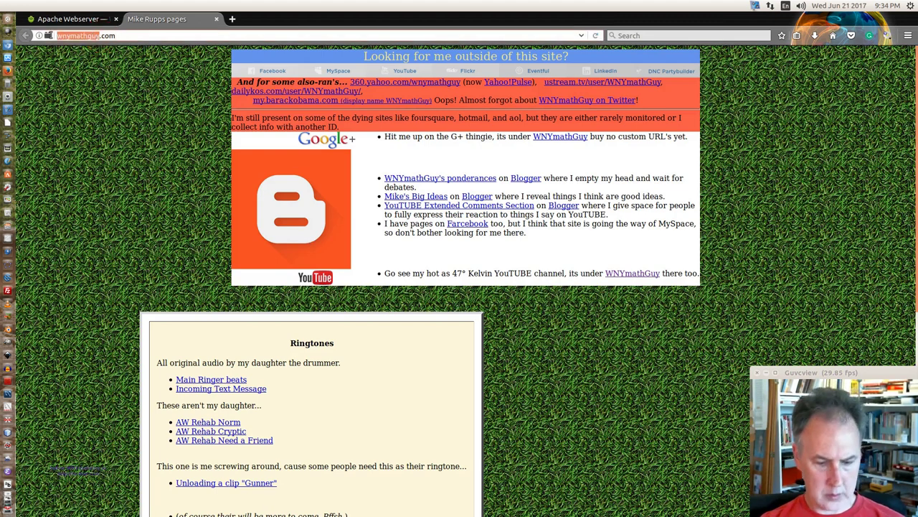
{"action": "type", "text": "outsou"}
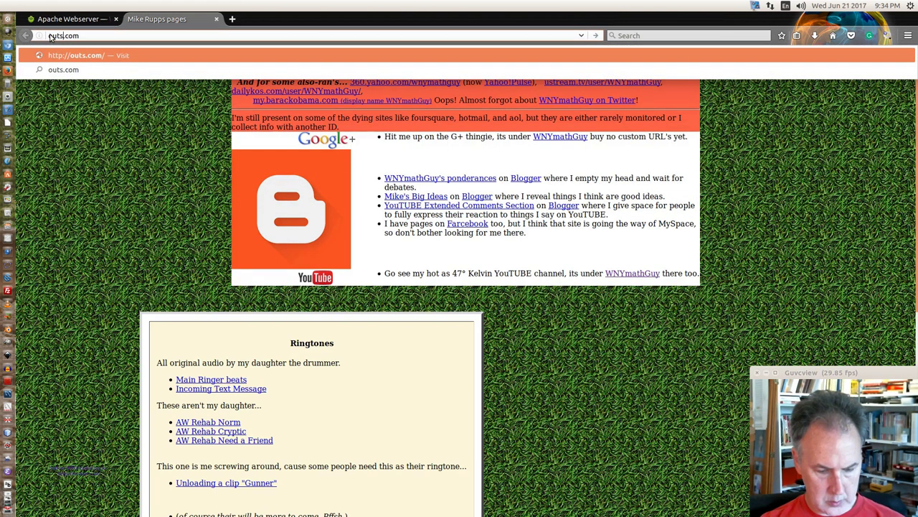
{"action": "type", "text": "rced"}
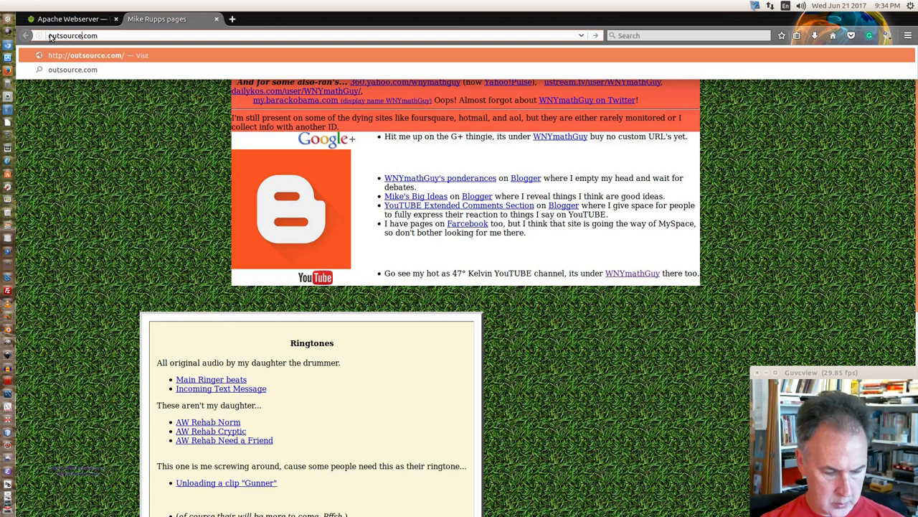
{"action": "type", "text": "math"}
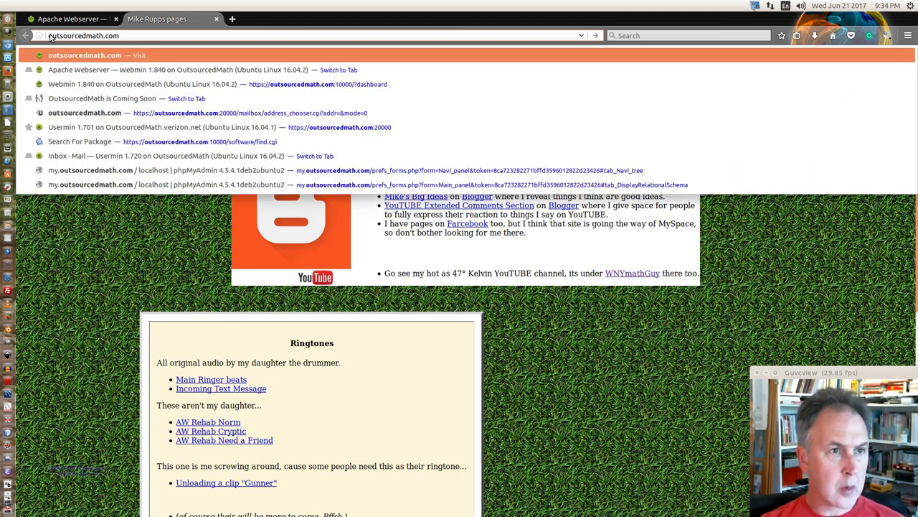
{"action": "key", "text": "Return"}
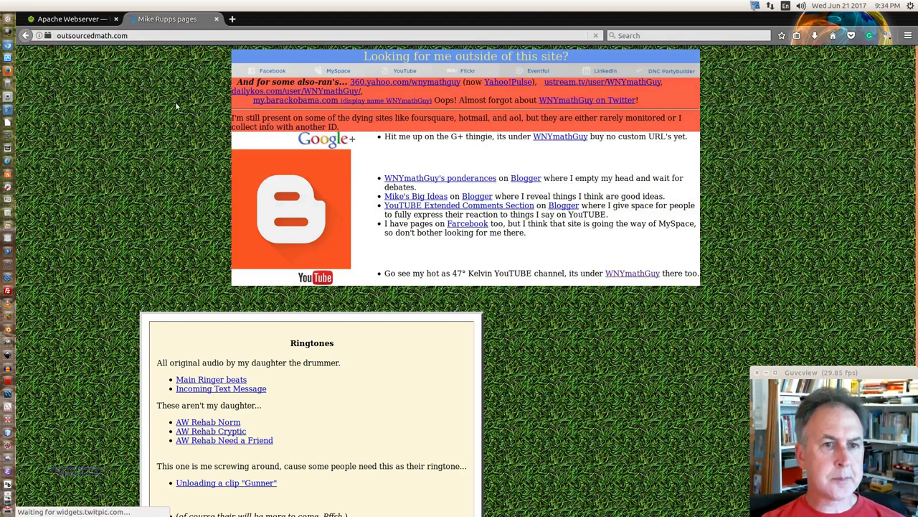
{"action": "left_click", "coordinate": [162, 34]}
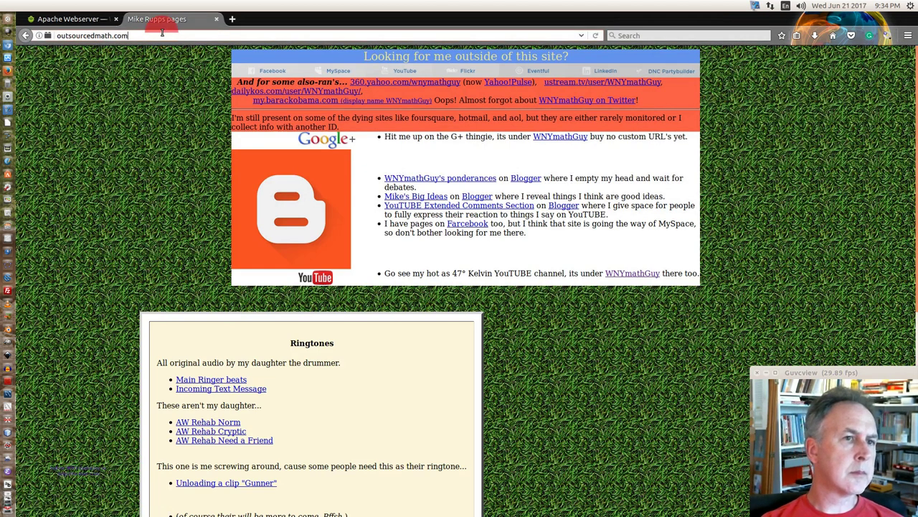
{"action": "left_click", "coordinate": [595, 35]}
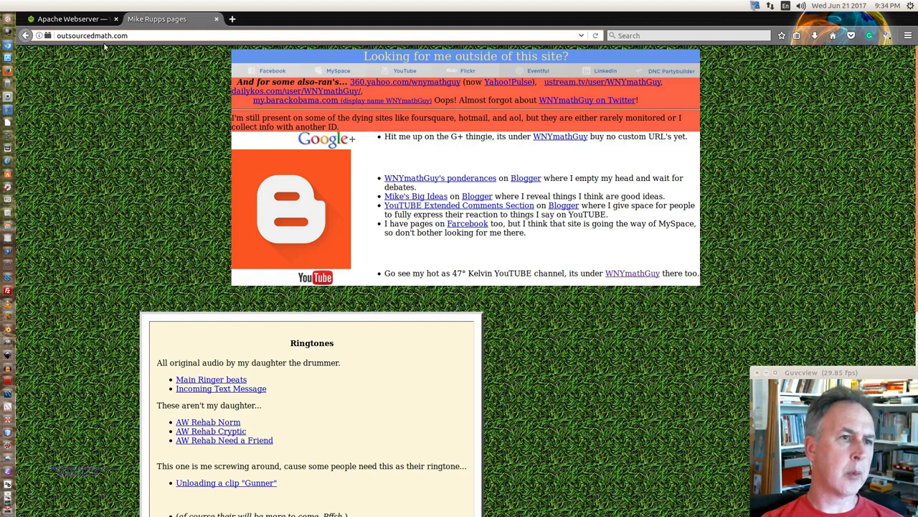
Return to Webmin, check the log file settings of the outsourcedmath.com virtual host, and save its server details again.
{"action": "left_click", "coordinate": [79, 19]}
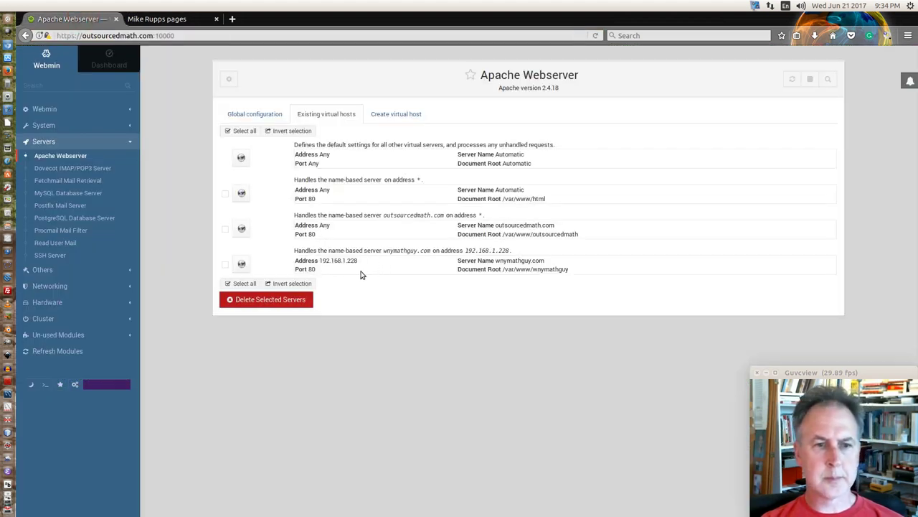
{"action": "left_click", "coordinate": [243, 229]}
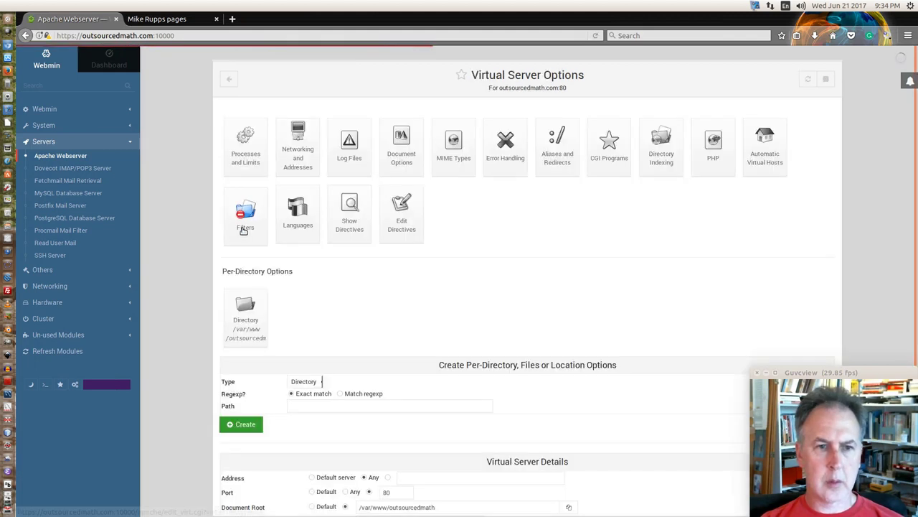
{"action": "left_click", "coordinate": [352, 151]}
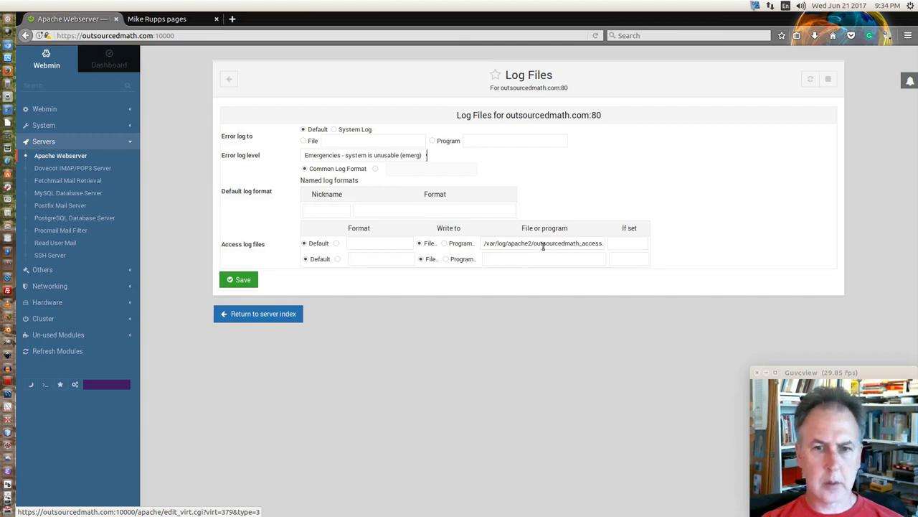
{"action": "left_click", "coordinate": [252, 316]}
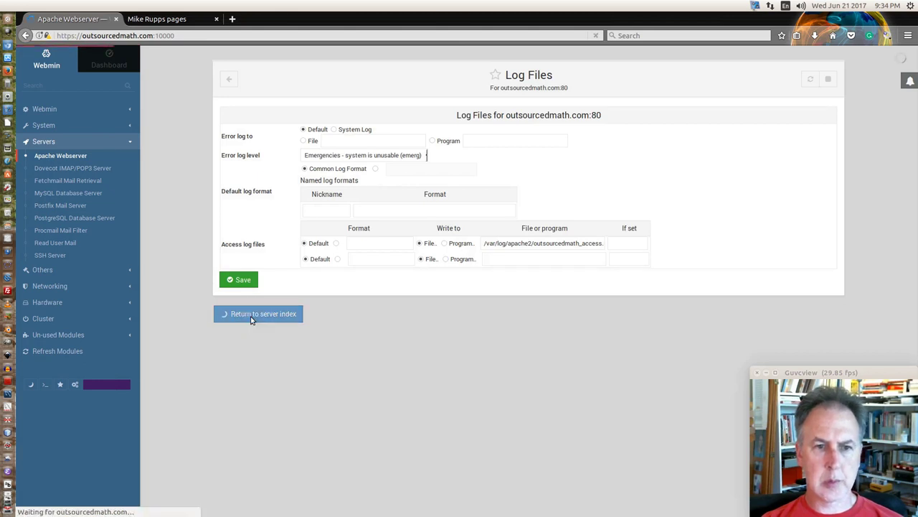
{"action": "scroll", "coordinate": [391, 307], "scroll_direction": "down", "scroll_amount": 2}
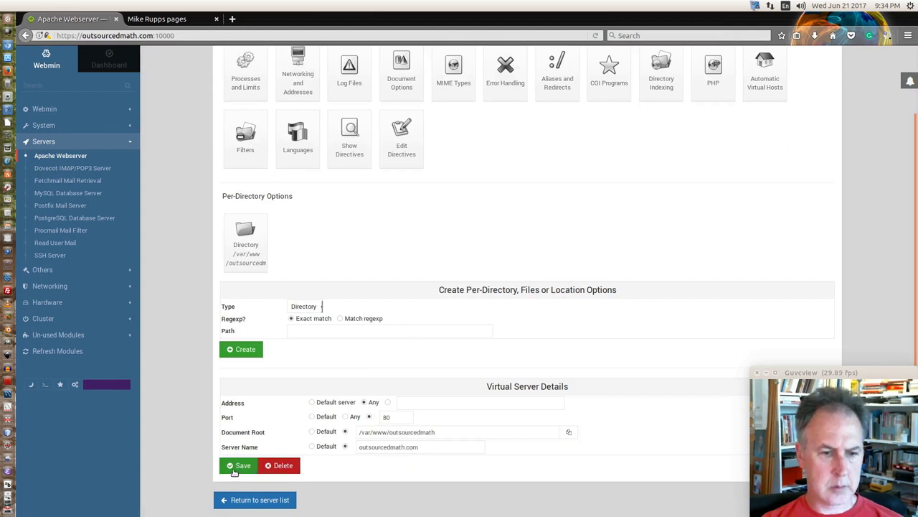
{"action": "left_click", "coordinate": [237, 465]}
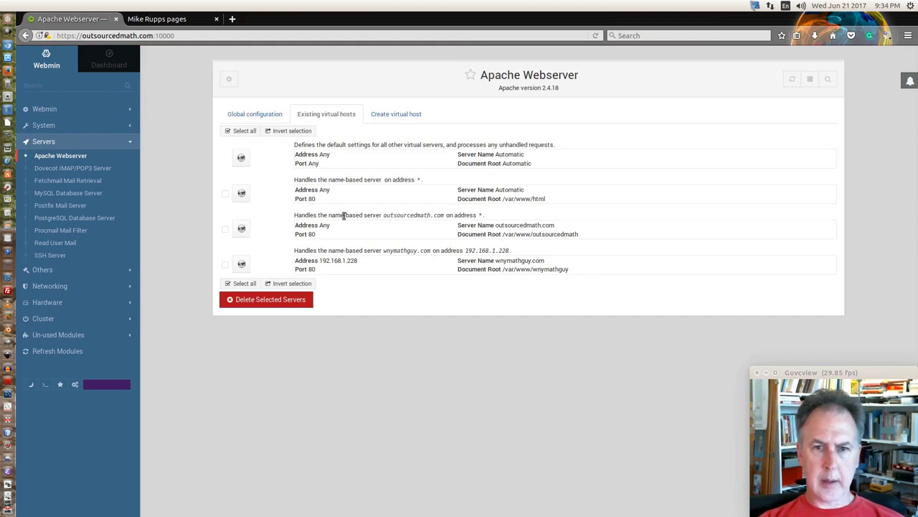
Set the outsourcedmath.com virtual host's address to 192.168.1.228, save its details, and apply the Apache changes.
{"action": "left_click", "coordinate": [242, 228]}
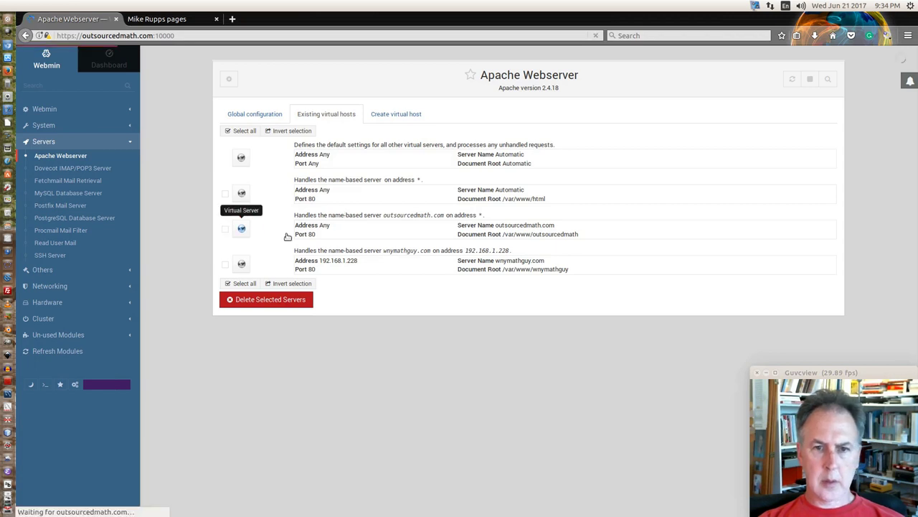
{"action": "scroll", "coordinate": [454, 225], "scroll_direction": "down", "scroll_amount": 2}
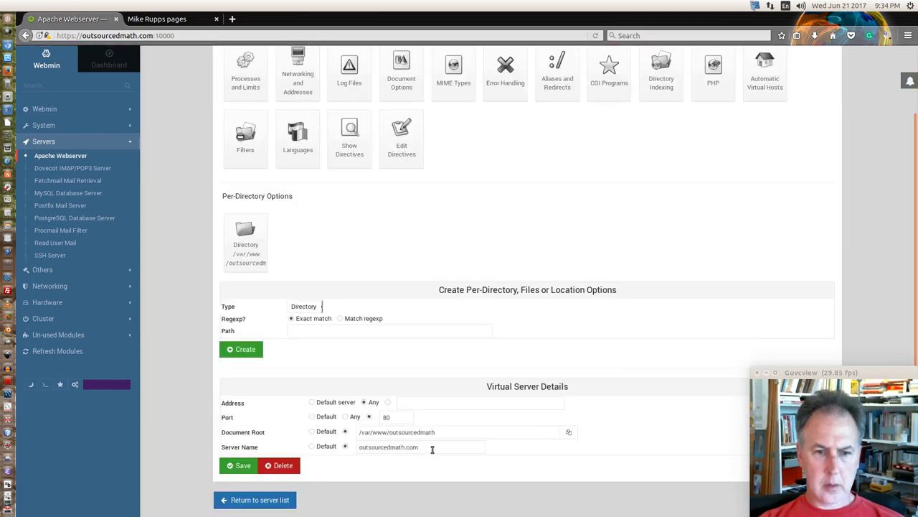
{"action": "left_click", "coordinate": [387, 404]}
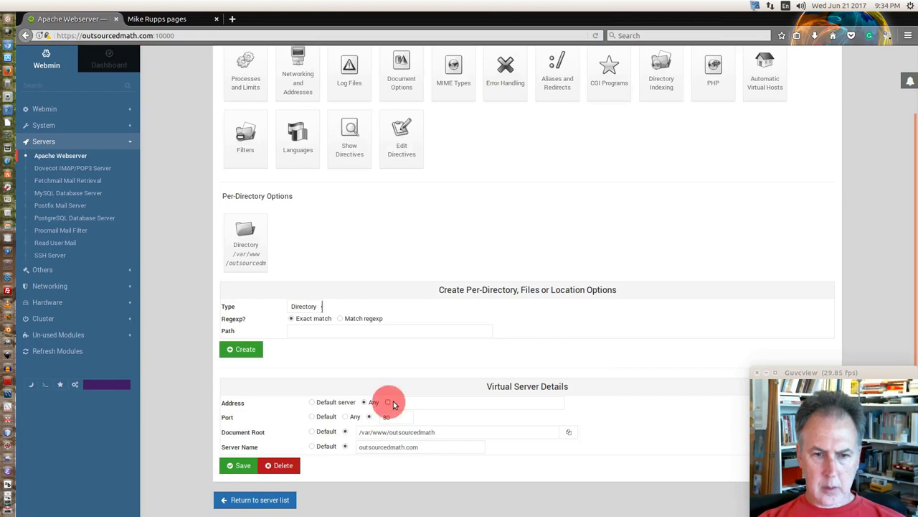
{"action": "left_click", "coordinate": [406, 403]}
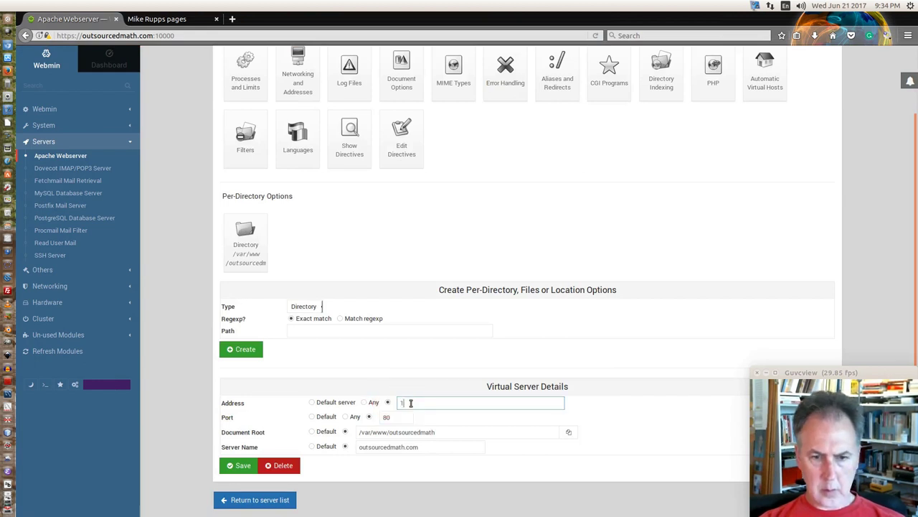
{"action": "type", "text": "1"}
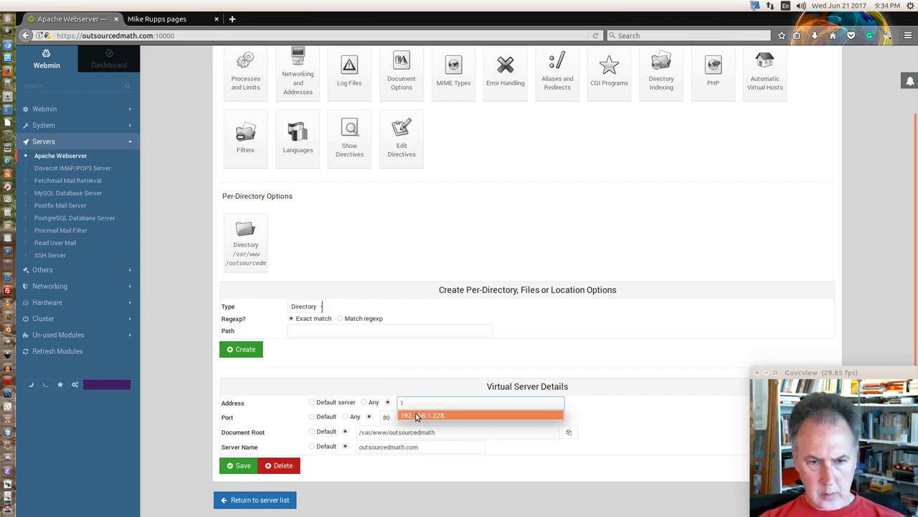
{"action": "left_click", "coordinate": [413, 416]}
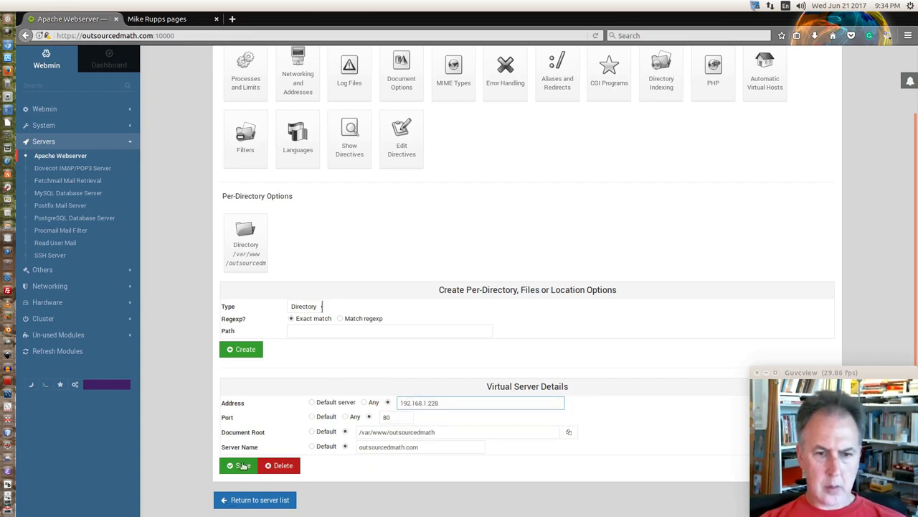
{"action": "left_click", "coordinate": [242, 464]}
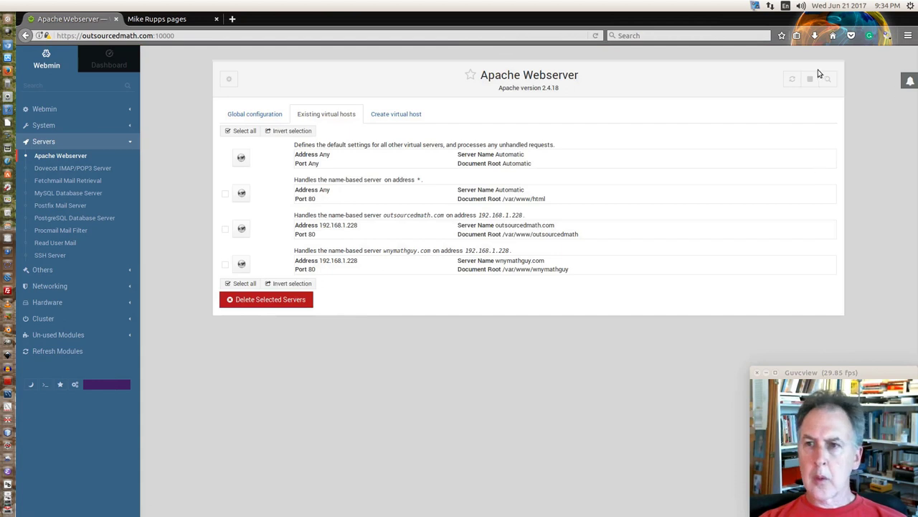
{"action": "left_click", "coordinate": [793, 82]}
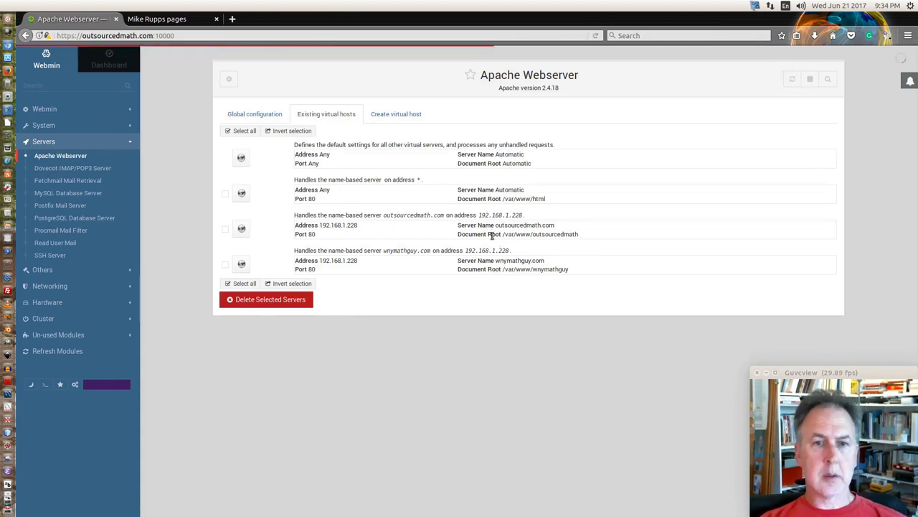
Reload outsourcedmath.com in its browser tab to check which site is served, and return to Webmin.
{"action": "left_click", "coordinate": [198, 18]}
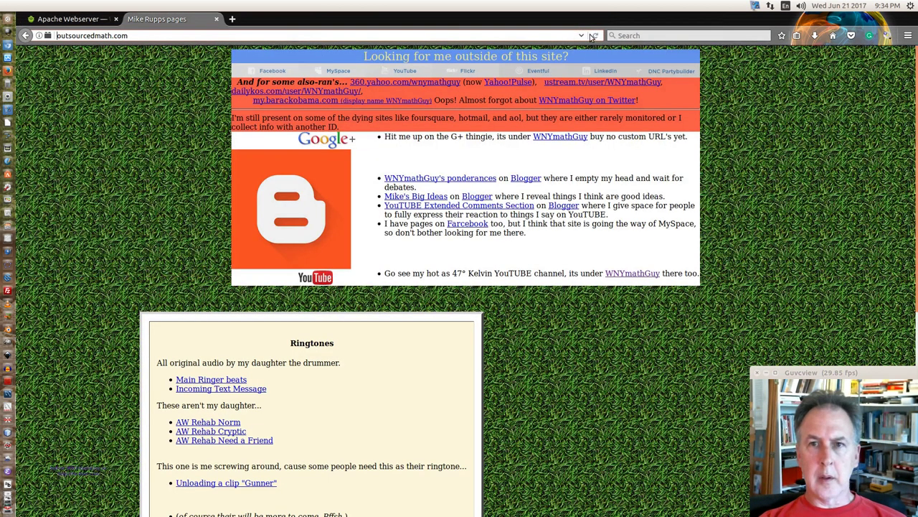
{"action": "left_click", "coordinate": [594, 36]}
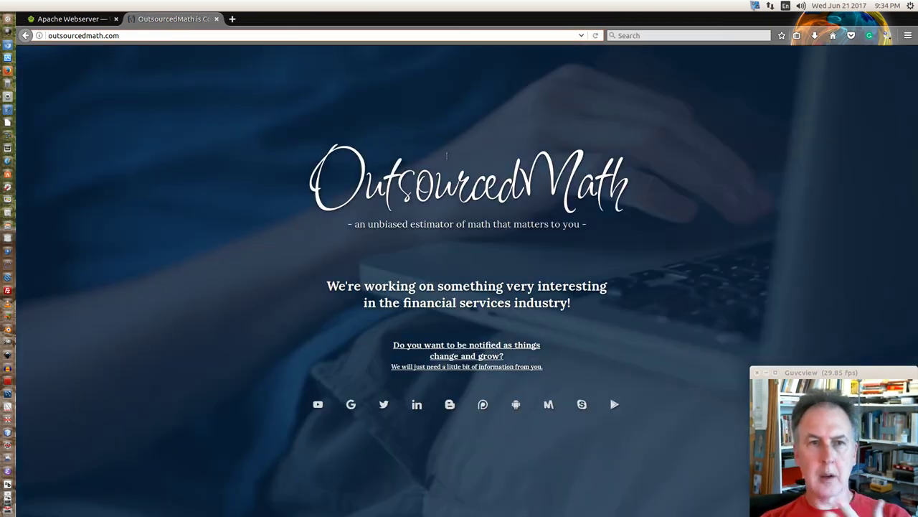
{"action": "left_click", "coordinate": [69, 20]}
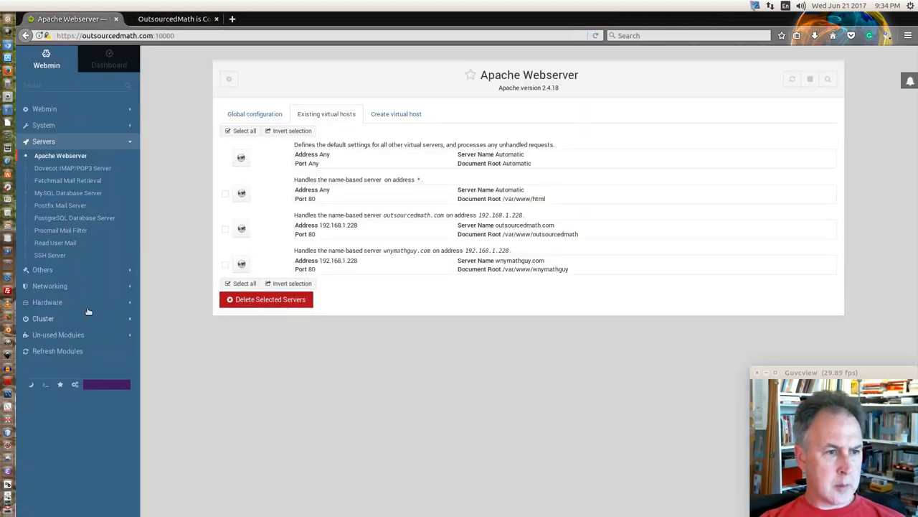
Open the wnymathguy.com virtual host's log file settings to check where its access log is written.
{"action": "left_click", "coordinate": [60, 230]}
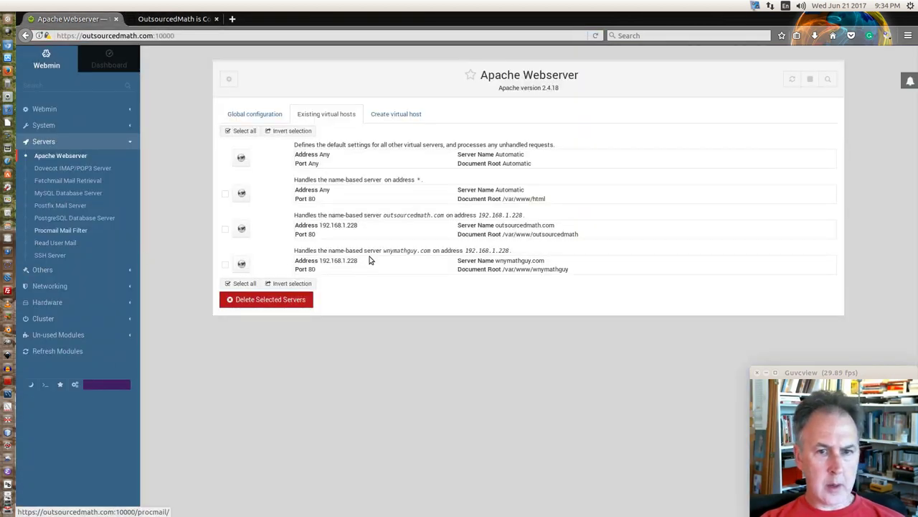
{"action": "left_click", "coordinate": [242, 264]}
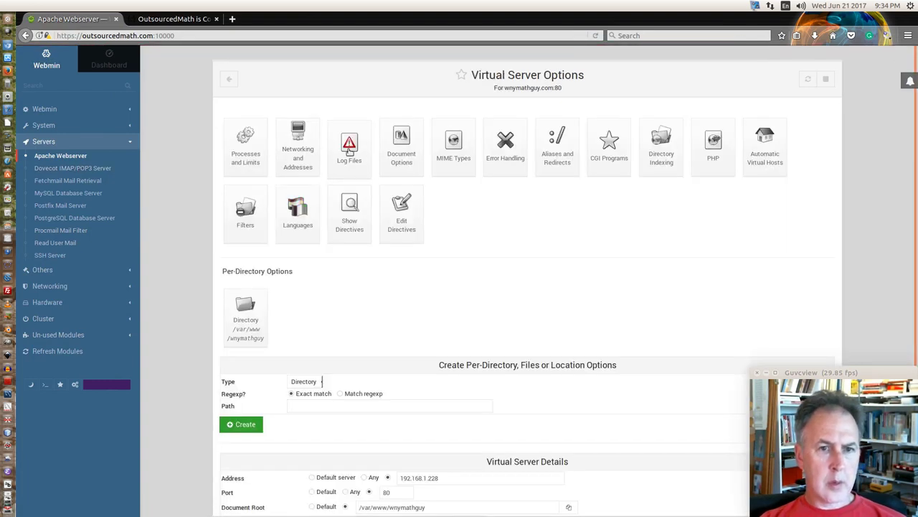
{"action": "left_click", "coordinate": [350, 148]}
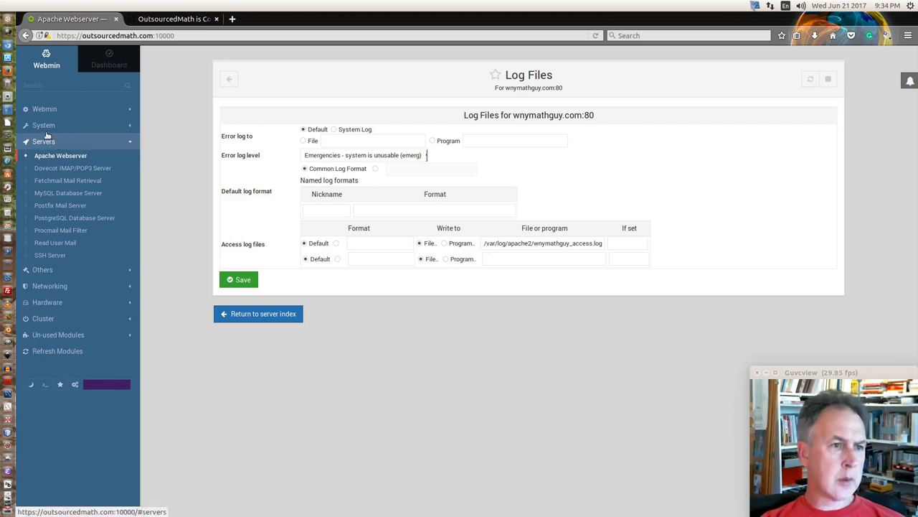
Browse to /var/log/apache2 in Webmin's File Manager and show the second page of its files.
{"action": "left_click", "coordinate": [42, 268]}
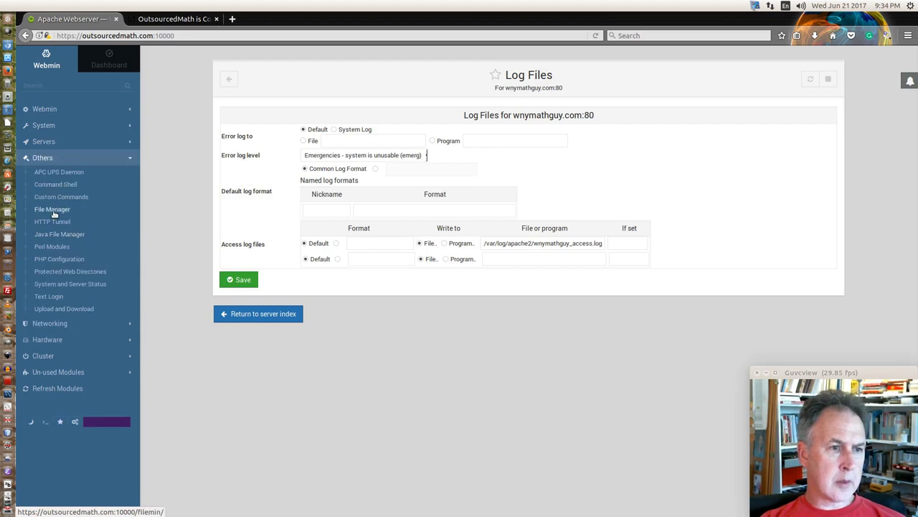
{"action": "left_click", "coordinate": [53, 211]}
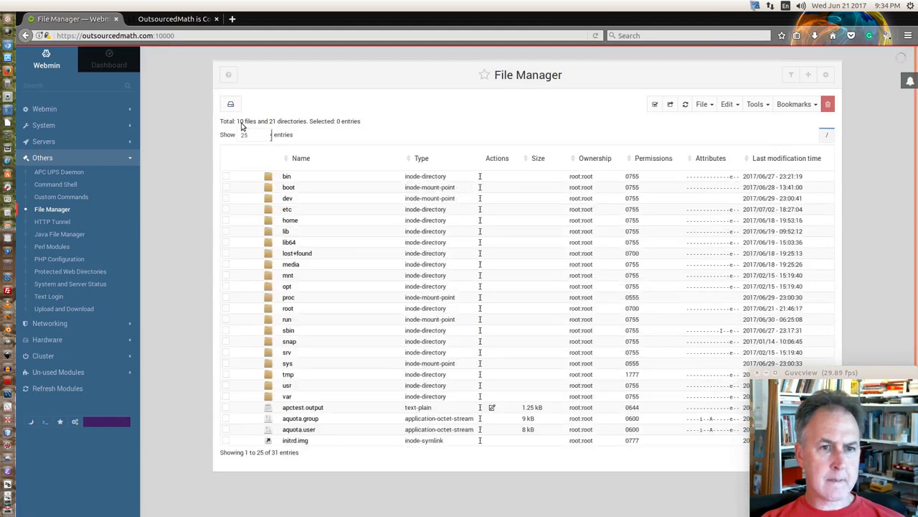
{"action": "left_click", "coordinate": [287, 397]}
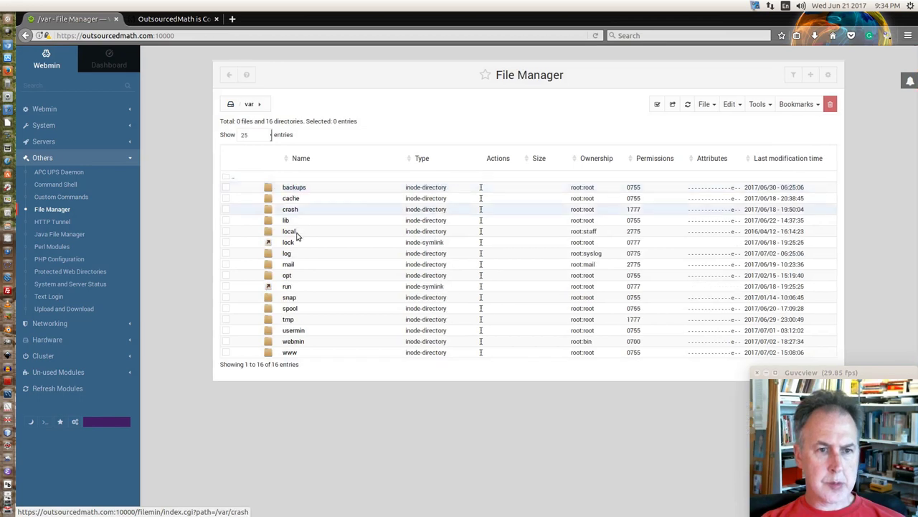
{"action": "left_click", "coordinate": [287, 255]}
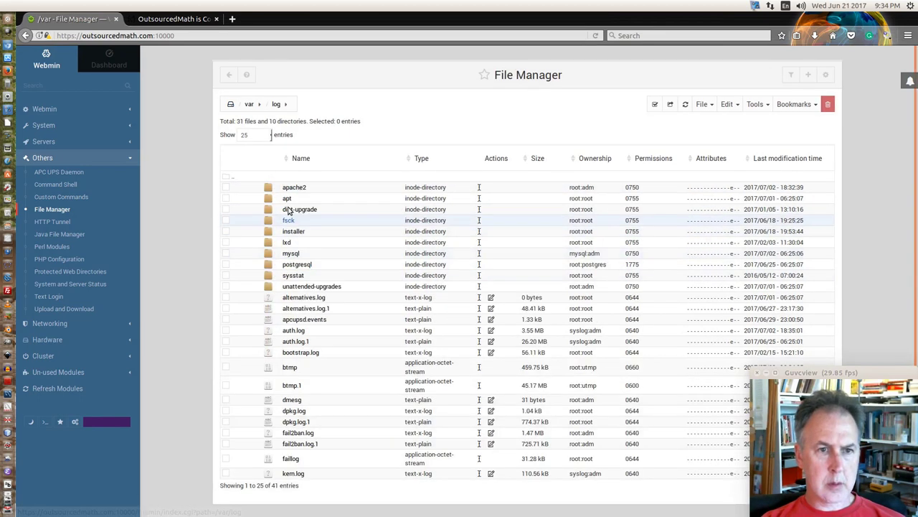
{"action": "left_click", "coordinate": [296, 188]}
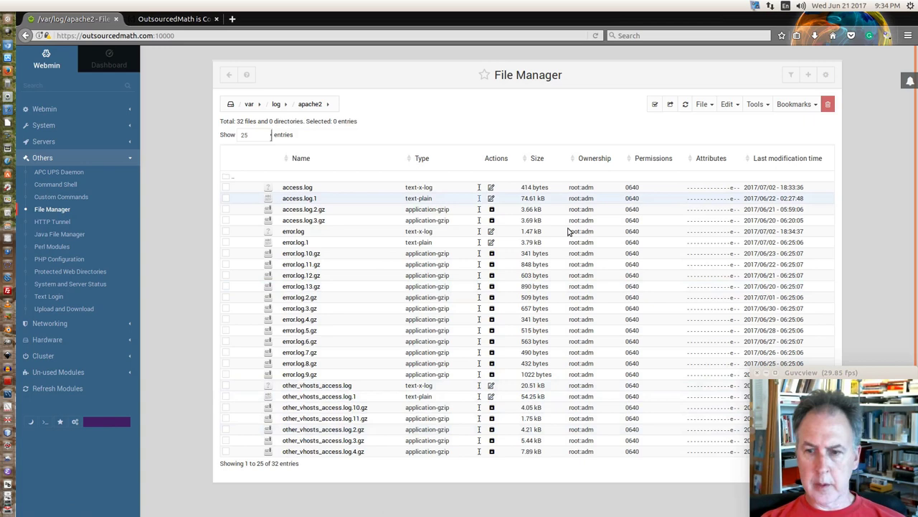
{"action": "scroll", "coordinate": [759, 322], "scroll_direction": "down", "scroll_amount": 1}
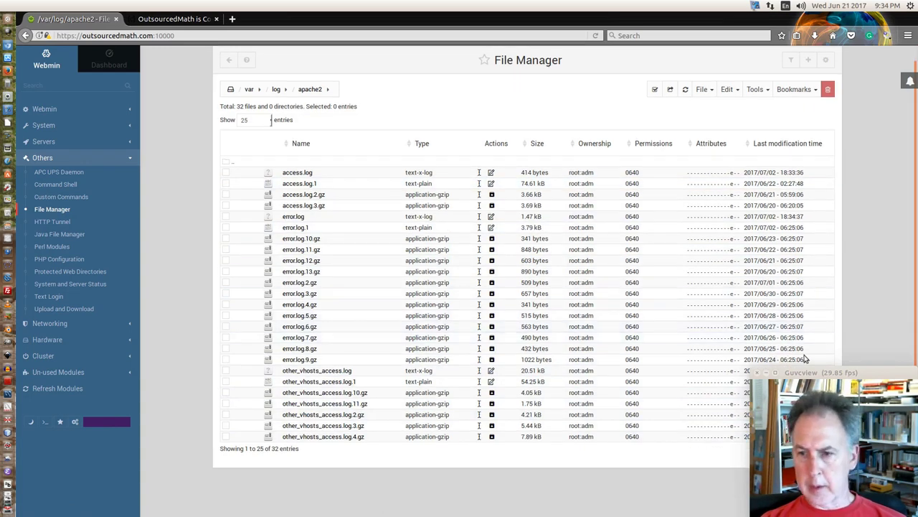
{"action": "left_click_drag", "start_coordinate": [863, 365], "coordinate": [875, 256]}
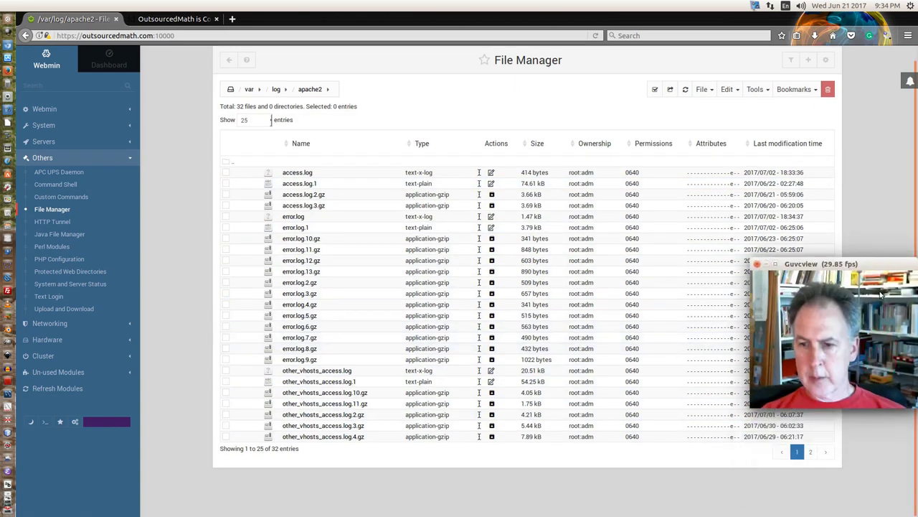
{"action": "left_click", "coordinate": [811, 451]}
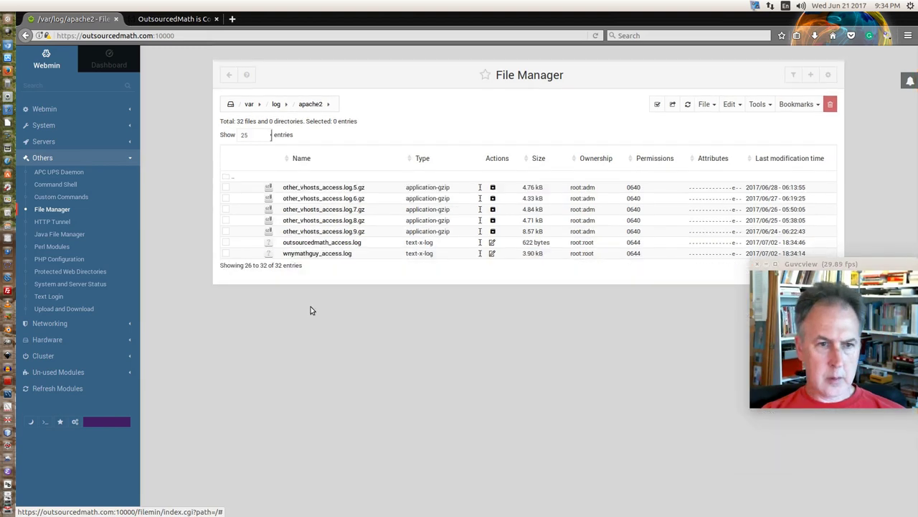
View the contents of wnymathguy_access.log and outsourcedmath_access.log, closing each file after checking it.
{"action": "left_click", "coordinate": [492, 253]}
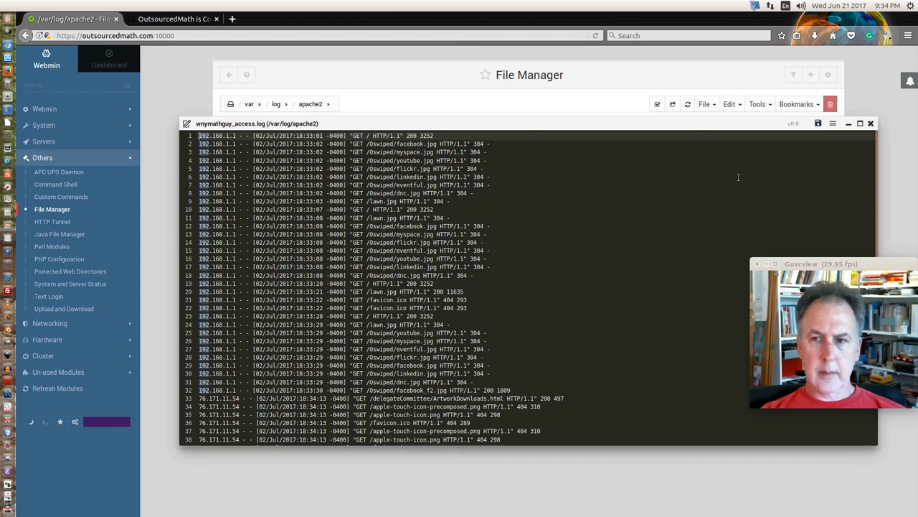
{"action": "left_click", "coordinate": [870, 124]}
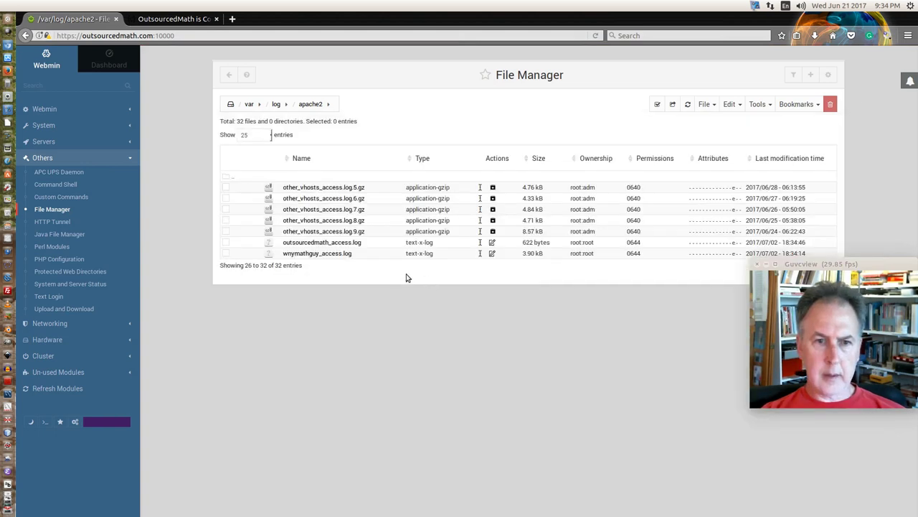
{"action": "left_click", "coordinate": [492, 243]}
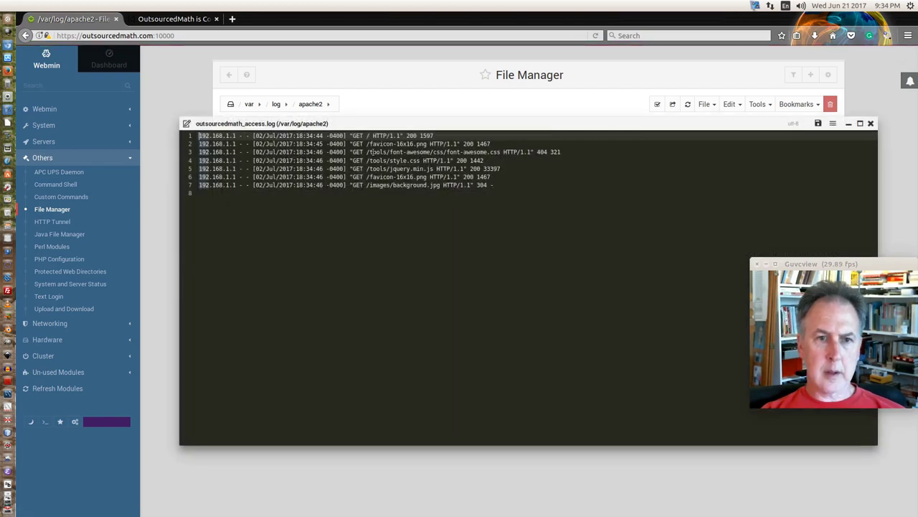
{"action": "left_click", "coordinate": [871, 122]}
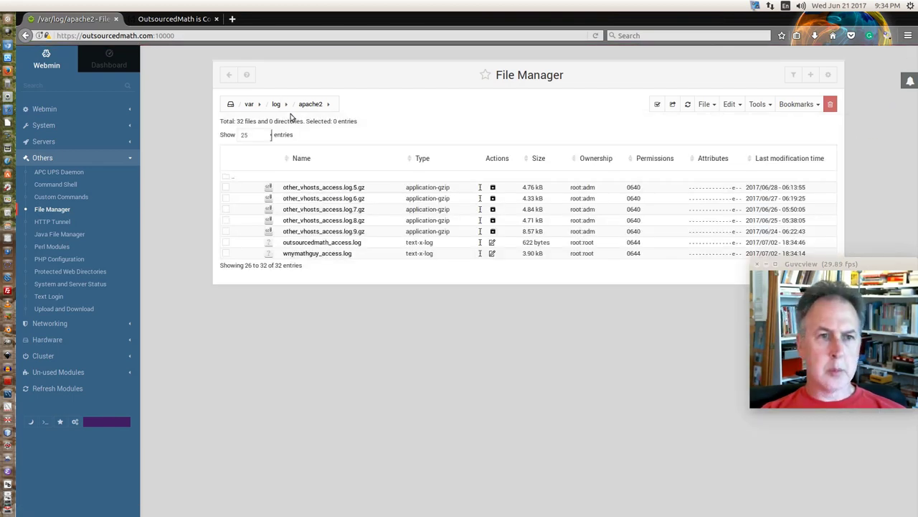
{"action": "left_click_drag", "start_coordinate": [886, 264], "coordinate": [886, 377]}
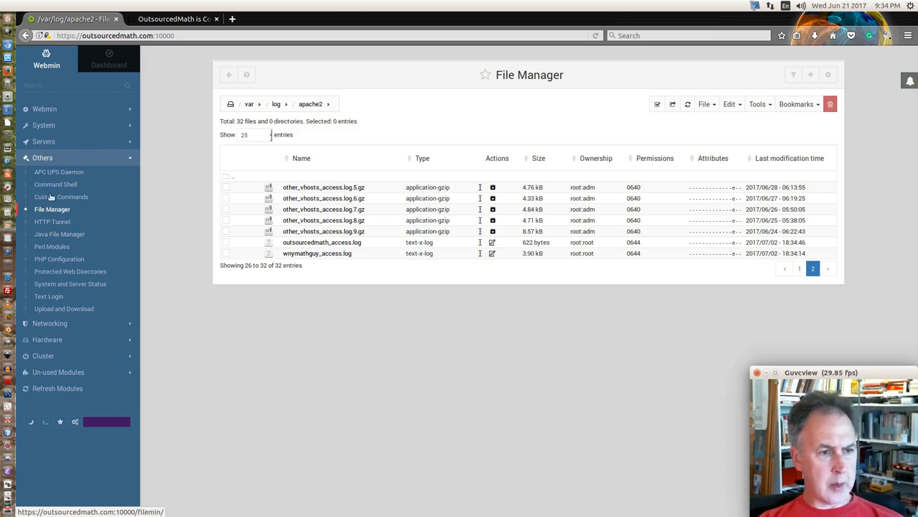
Open the Webalizer Logfile Analysis module from Webmin's unused modules.
{"action": "left_click", "coordinate": [61, 372]}
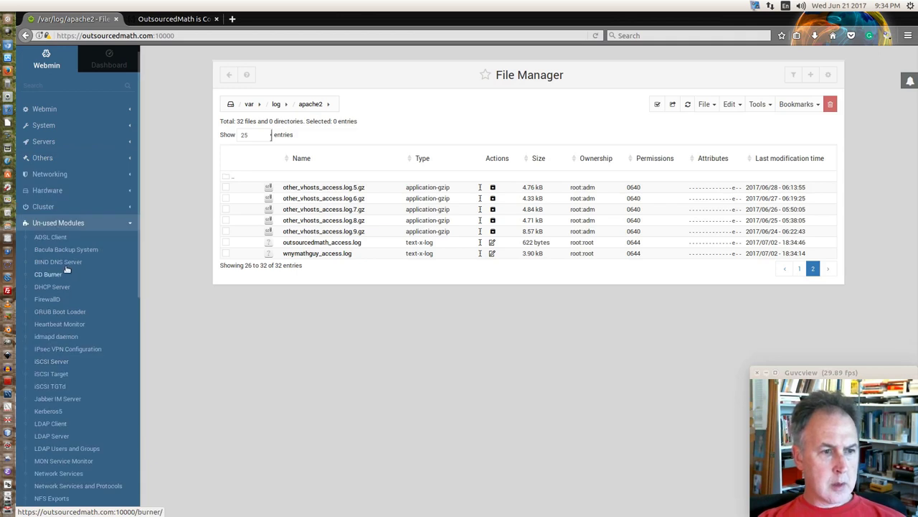
{"action": "scroll", "coordinate": [78, 308], "scroll_direction": "down", "scroll_amount": 5}
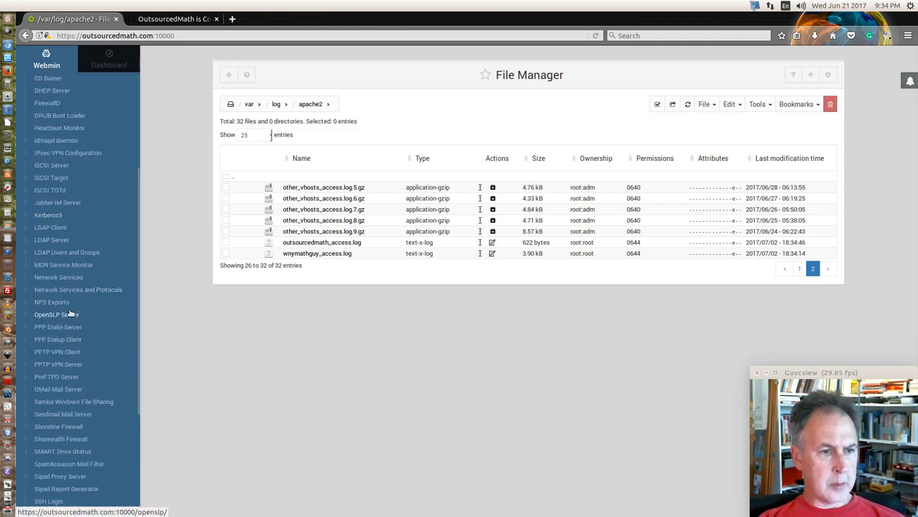
{"action": "scroll", "coordinate": [70, 315], "scroll_direction": "down", "scroll_amount": 3}
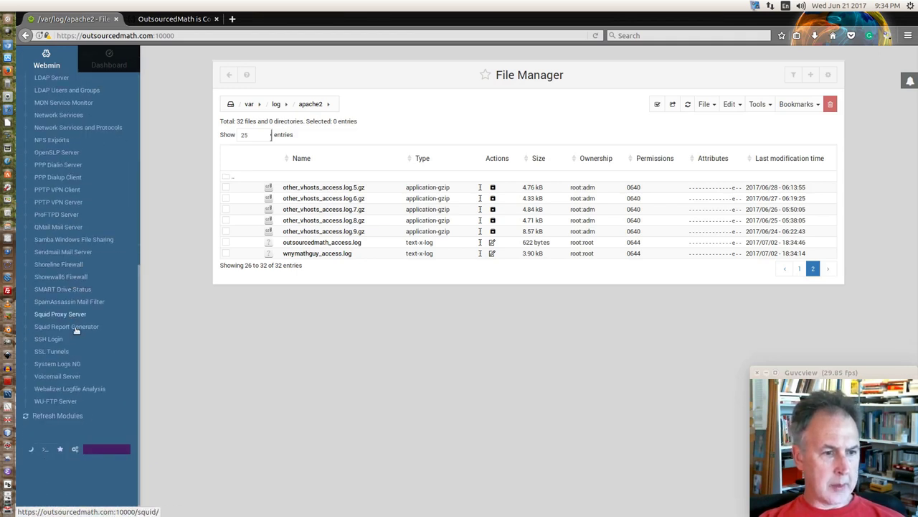
{"action": "left_click", "coordinate": [72, 392]}
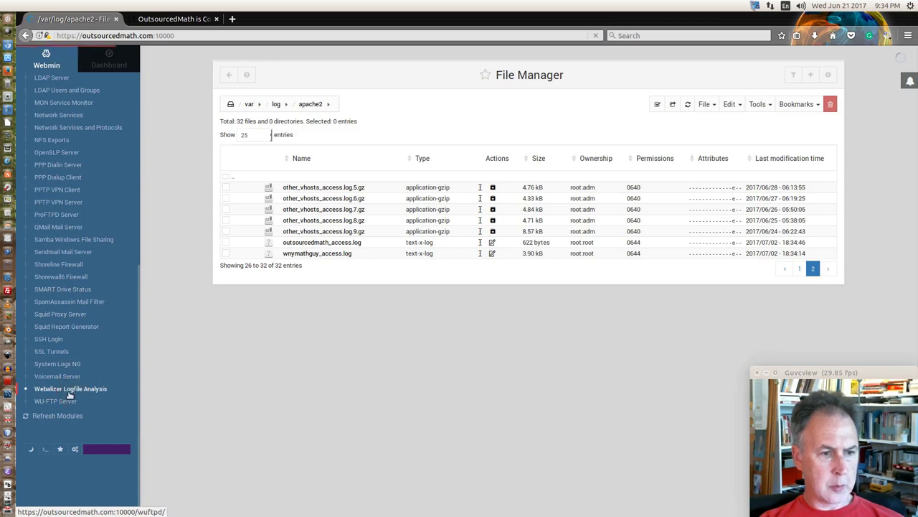
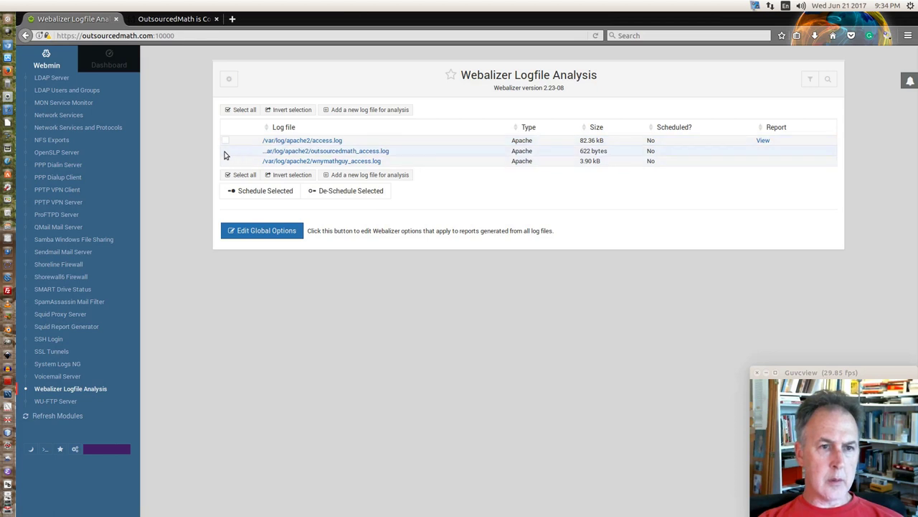
Set the report directory of outsourcedmath_access.log to /var/www/webalizer/wnymathguy and save its Webalizer report options.
{"action": "left_click", "coordinate": [326, 152]}
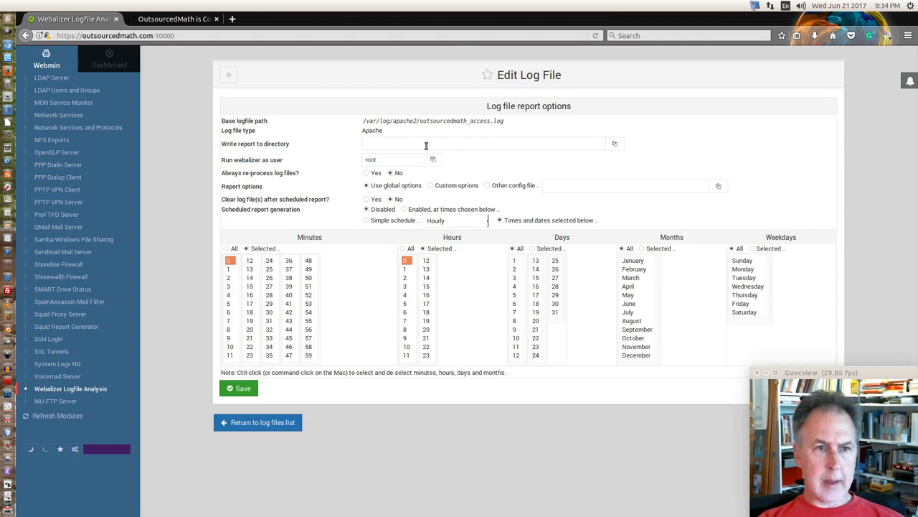
{"action": "left_click", "coordinate": [615, 143]}
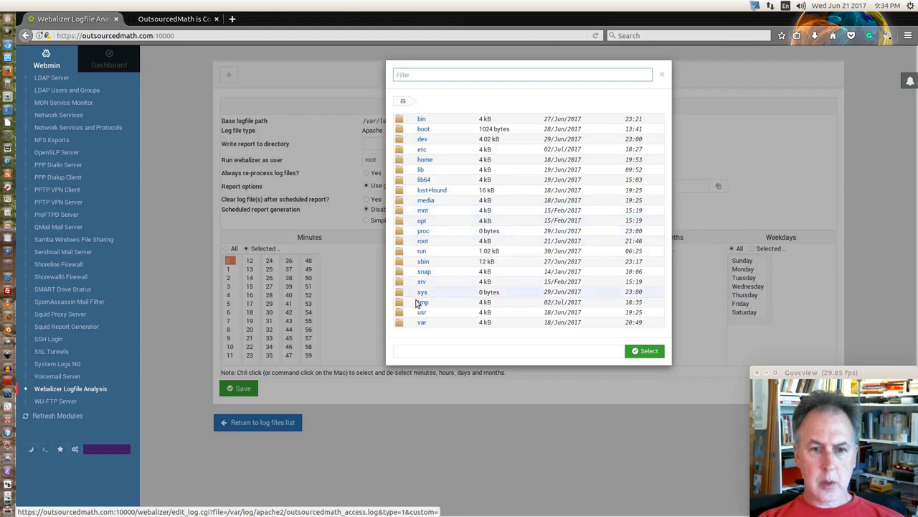
{"action": "left_click", "coordinate": [422, 322]}
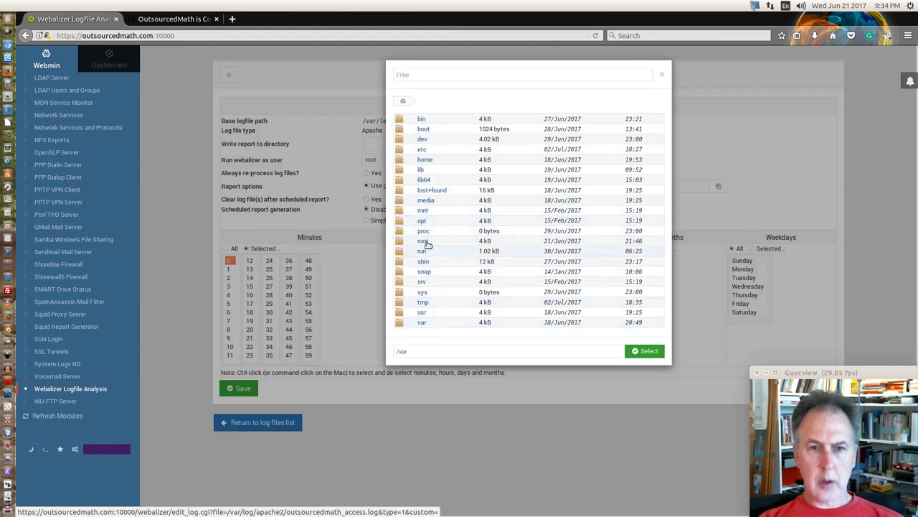
{"action": "left_click", "coordinate": [421, 321]}
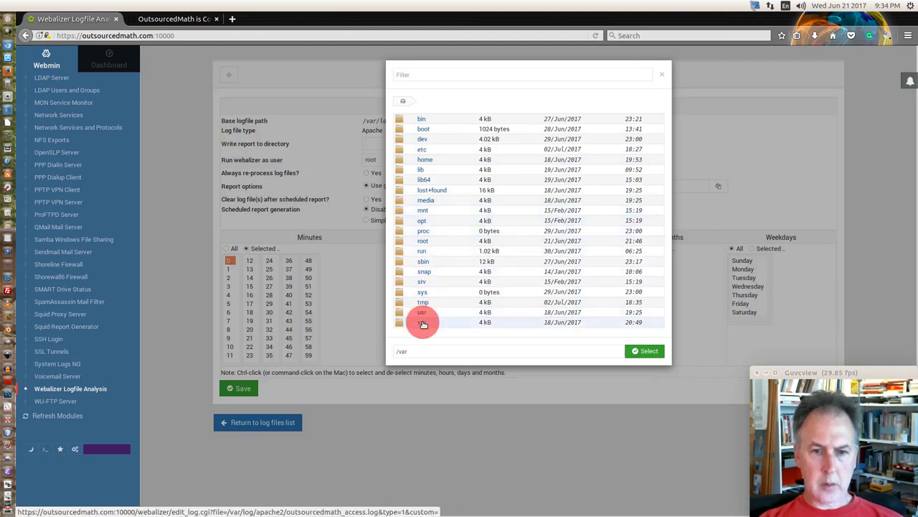
{"action": "double_click", "coordinate": [422, 323]}
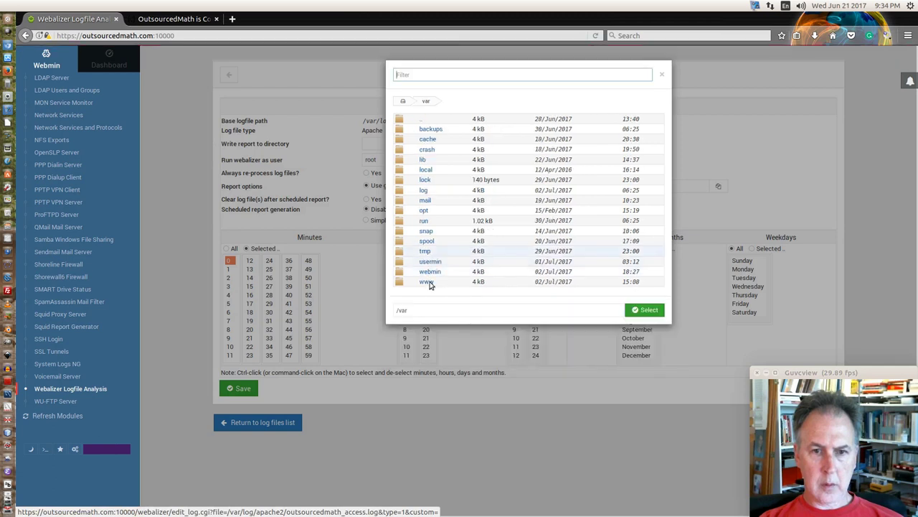
{"action": "double_click", "coordinate": [427, 282]}
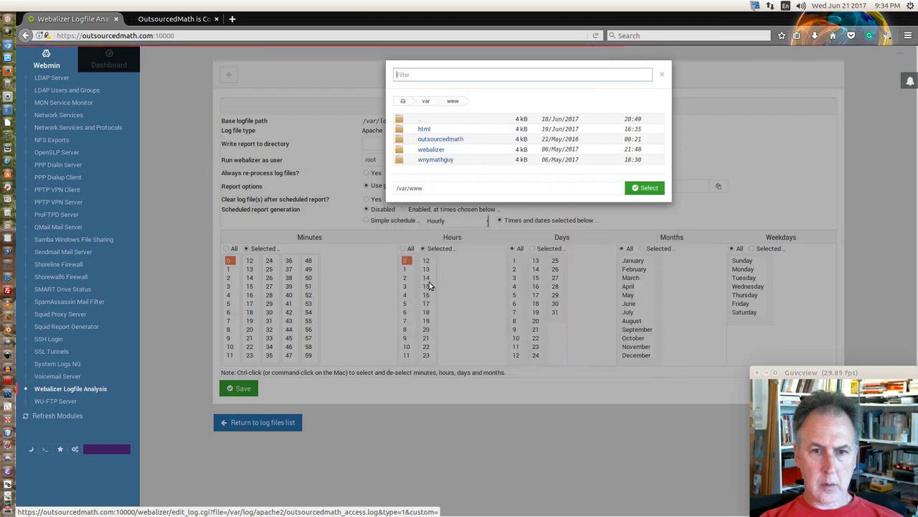
{"action": "left_click", "coordinate": [434, 150]}
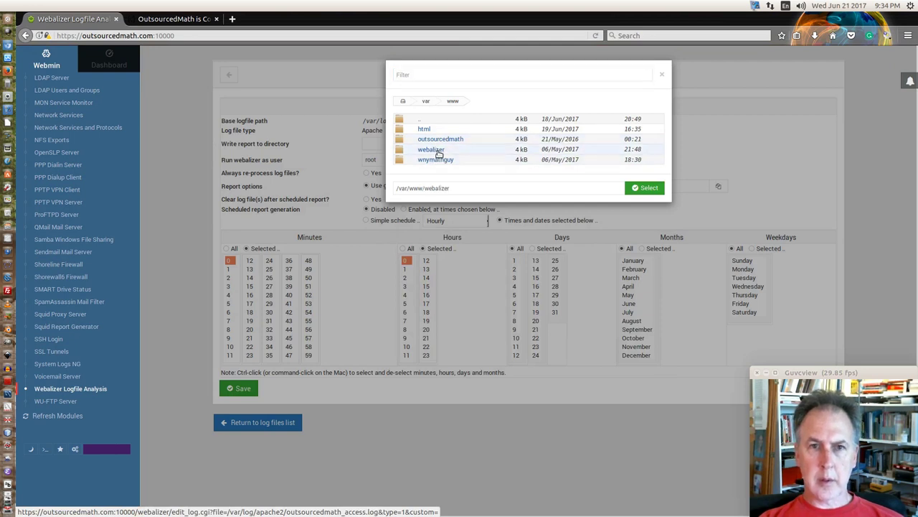
{"action": "left_click", "coordinate": [440, 152]}
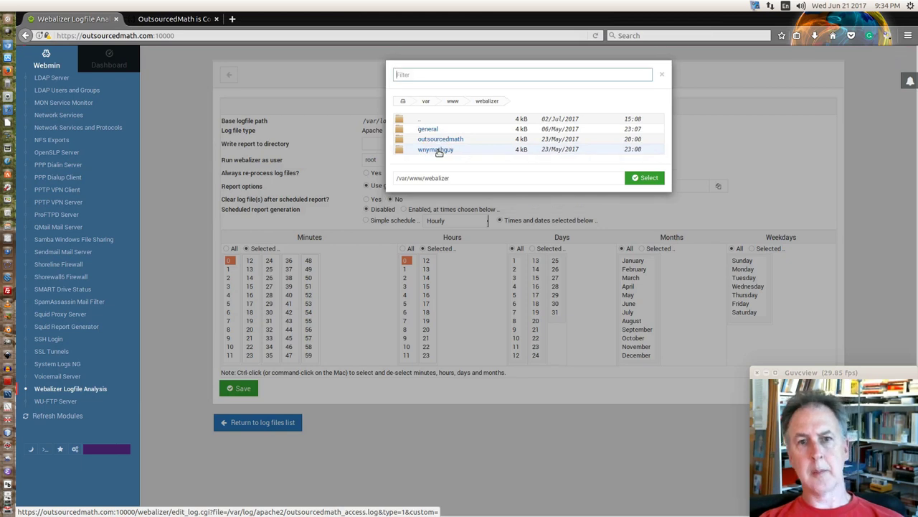
{"action": "left_click", "coordinate": [439, 151]}
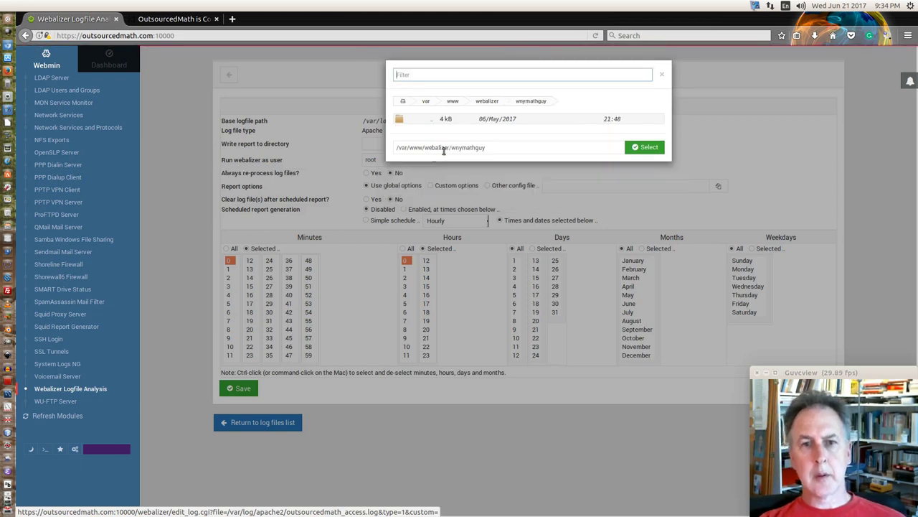
{"action": "left_click", "coordinate": [644, 147]}
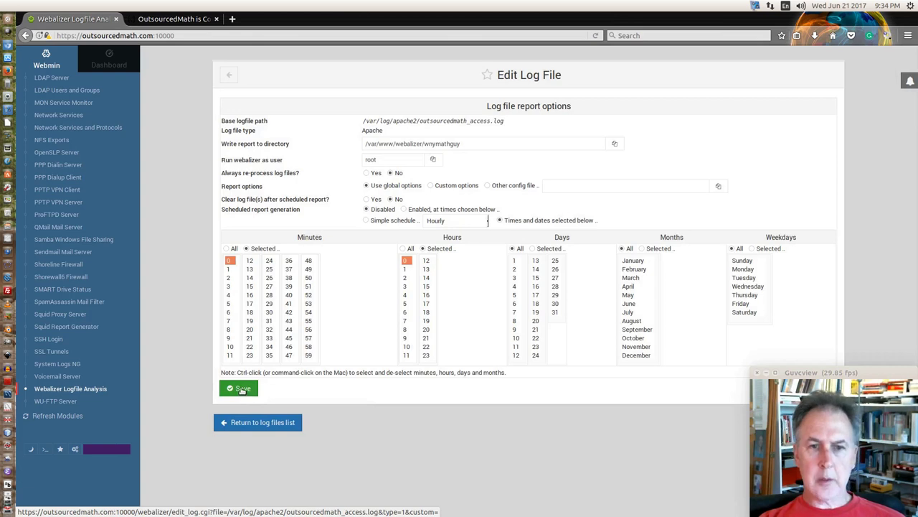
{"action": "left_click", "coordinate": [242, 390]}
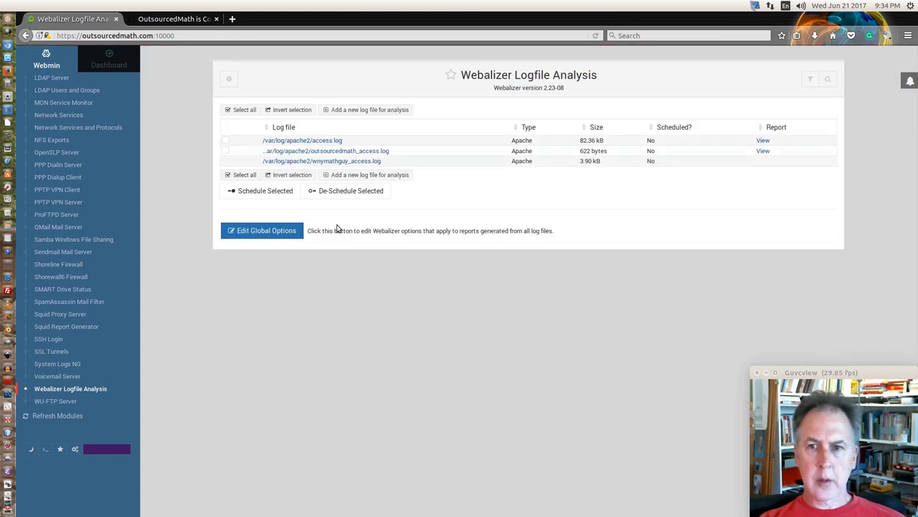
Change the report directory of outsourcedmath_access.log to /var/www/webalizer/outsourcedmath, copying the existing path first, and save the log file's options.
{"action": "left_click", "coordinate": [358, 152]}
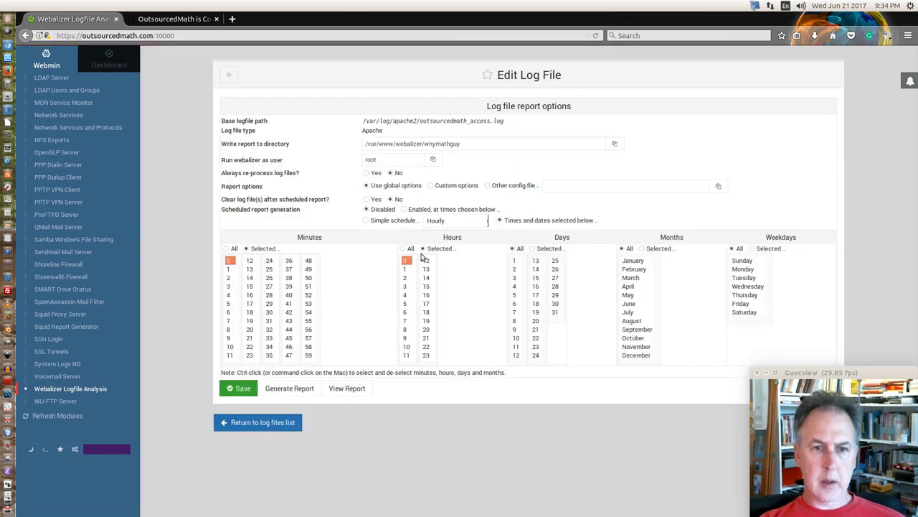
{"action": "left_click", "coordinate": [466, 143]}
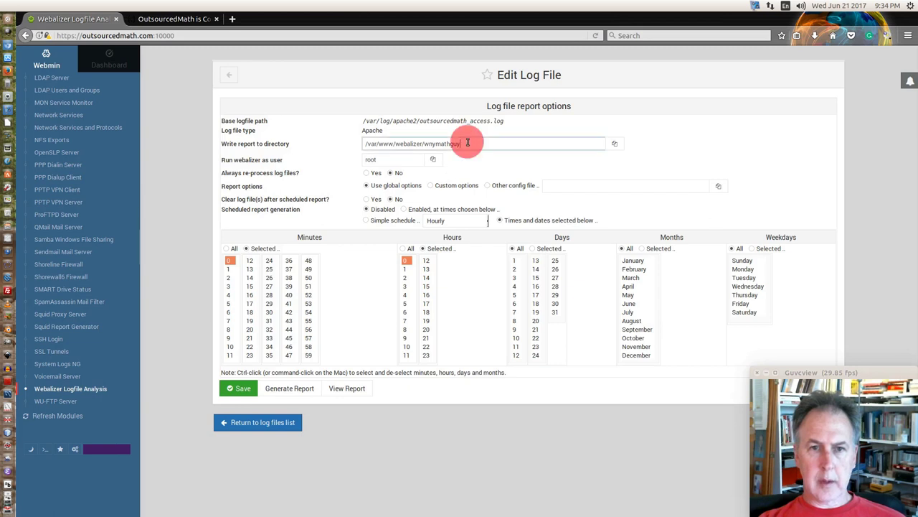
{"action": "key", "text": "ctrl+a"}
{"action": "key", "text": "ctrl+c"}
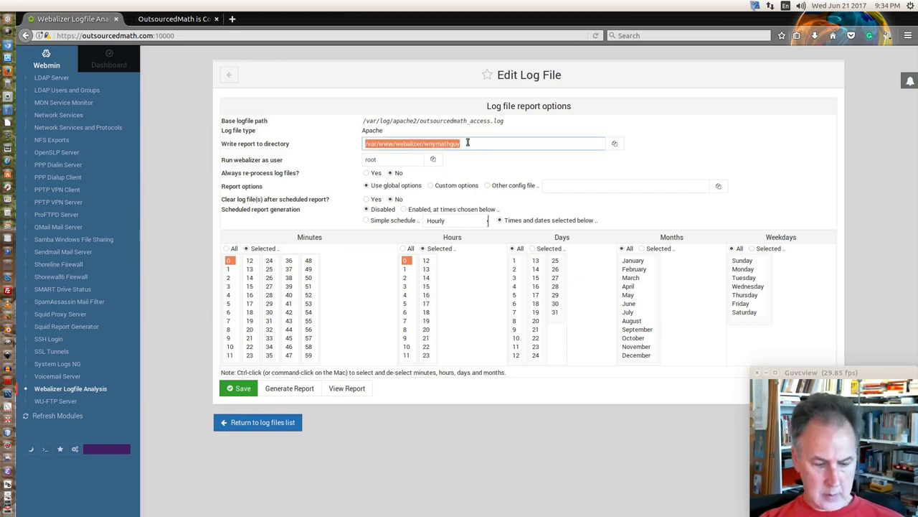
{"action": "left_click", "coordinate": [613, 144]}
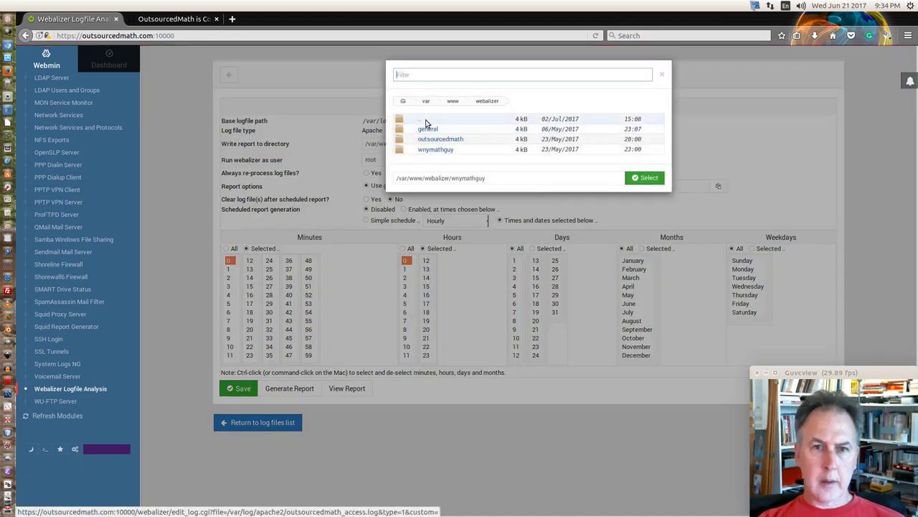
{"action": "left_click", "coordinate": [439, 140]}
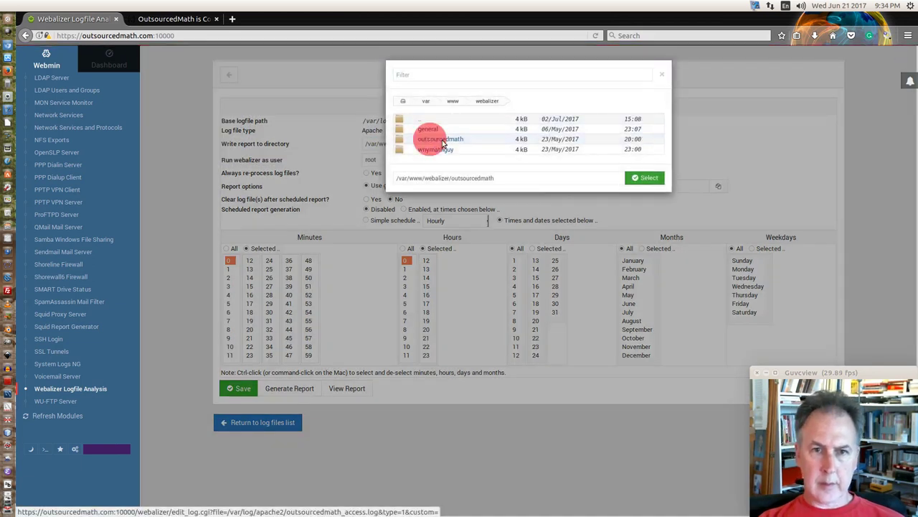
{"action": "left_click", "coordinate": [644, 177]}
{"action": "left_click", "coordinate": [238, 391]}
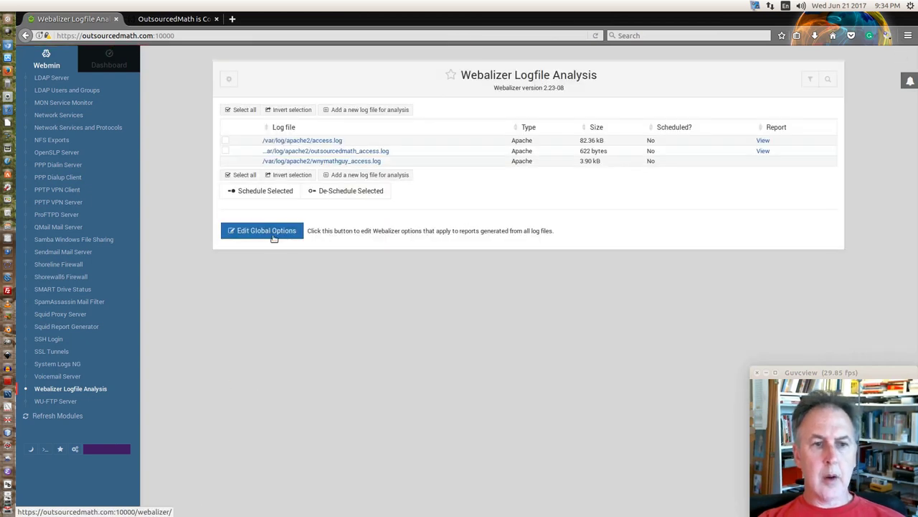
Set the report directory of wnymathguy_access.log to the copied path /var/www/webalizer/wnymathguy and save its report options.
{"action": "left_click", "coordinate": [371, 160]}
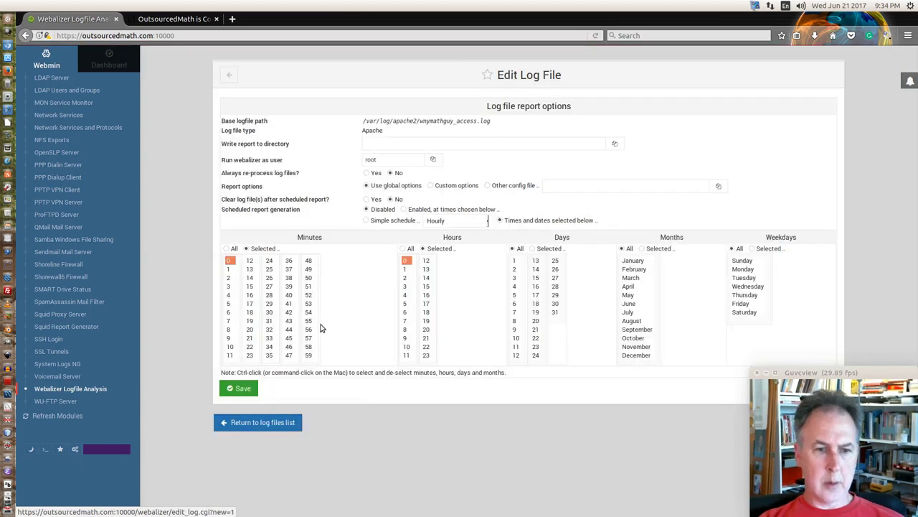
{"action": "left_click", "coordinate": [393, 143]}
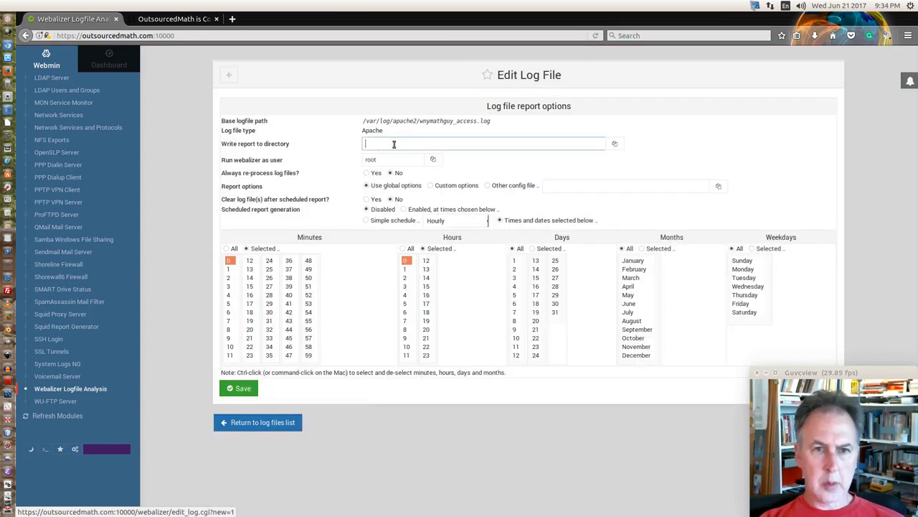
{"action": "key", "text": "ctrl+v"}
{"action": "left_click", "coordinate": [238, 388]}
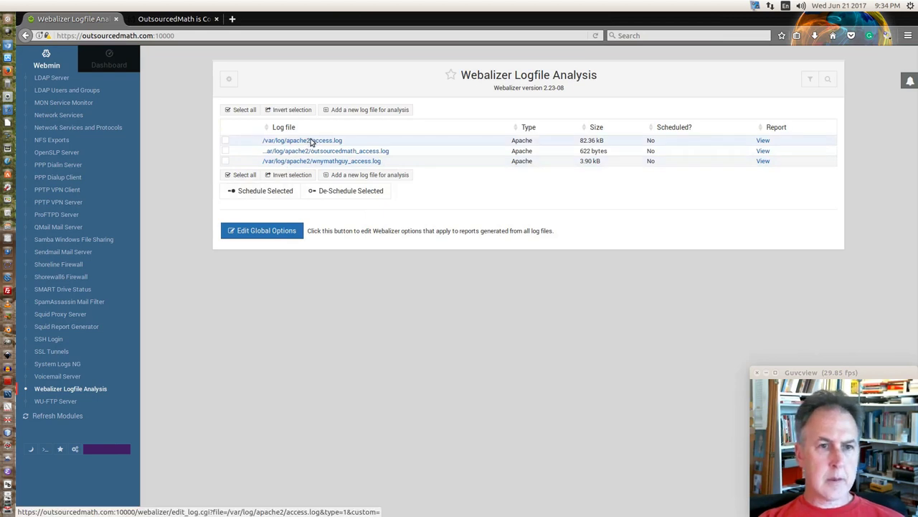
Generate the Webalizer report for /var/log/apache2/access.log, look over the completed monthly summary, and return to the log files list.
{"action": "left_click", "coordinate": [314, 142]}
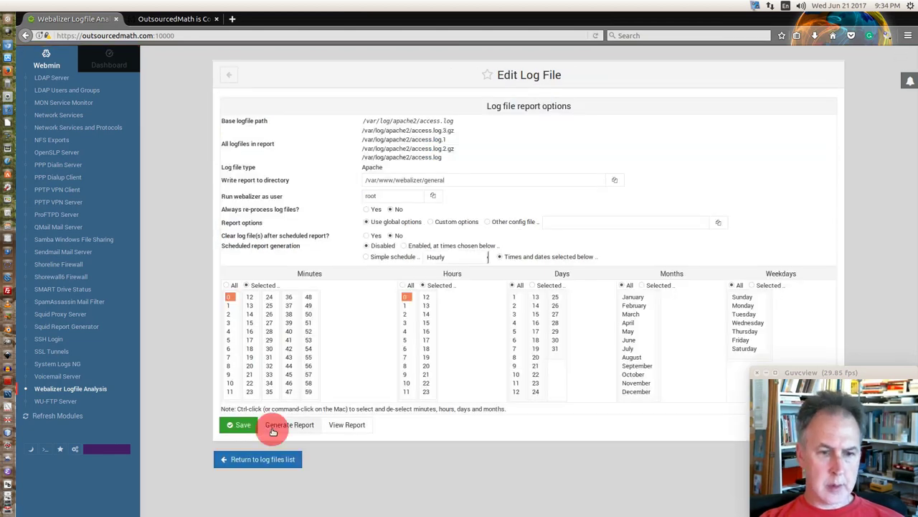
{"action": "left_click", "coordinate": [267, 429]}
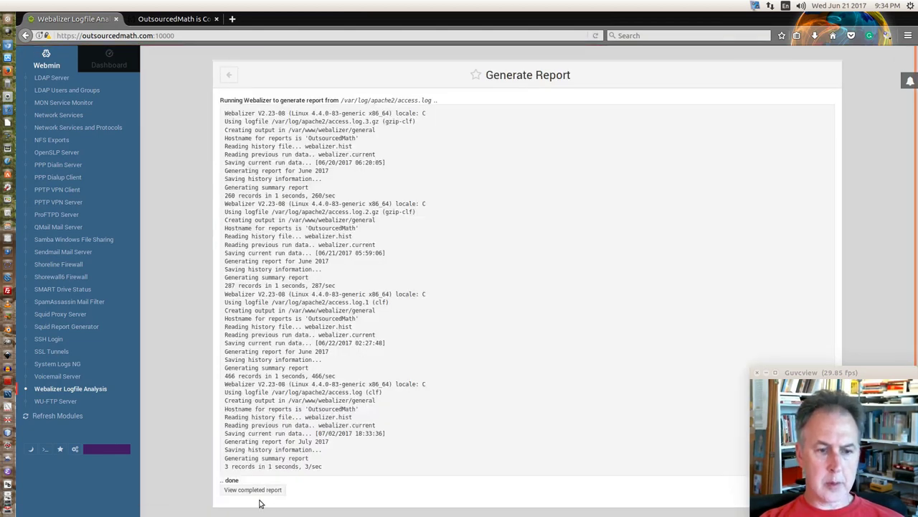
{"action": "scroll", "coordinate": [253, 472], "scroll_direction": "down", "scroll_amount": 1}
{"action": "scroll", "coordinate": [254, 472], "scroll_direction": "down", "scroll_amount": 1}
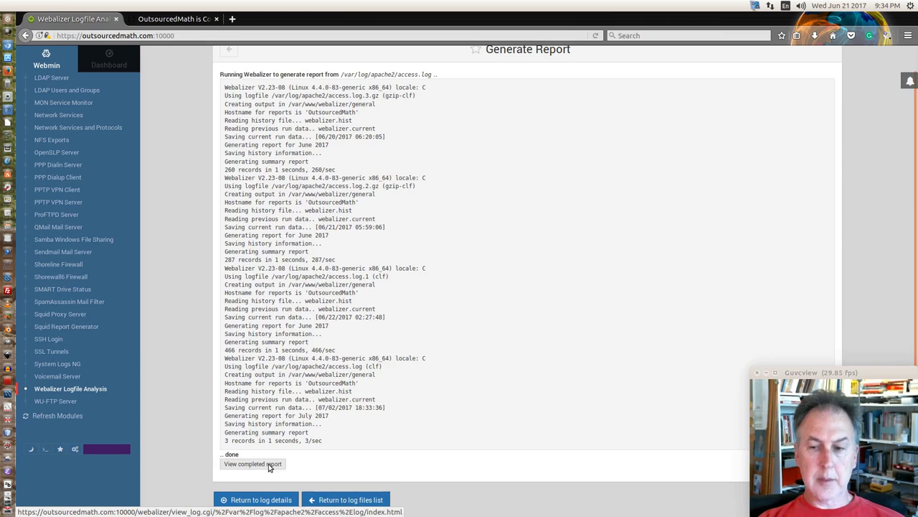
{"action": "left_click", "coordinate": [271, 465]}
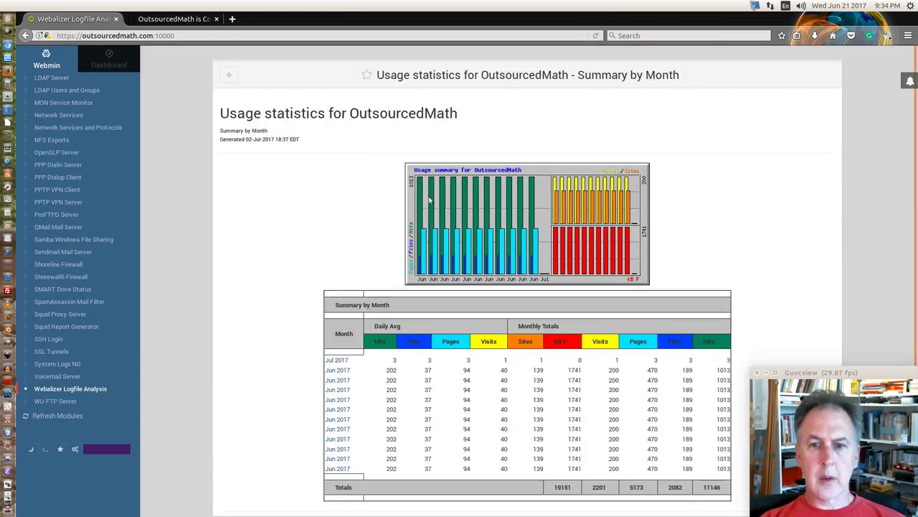
{"action": "scroll", "coordinate": [347, 234], "scroll_direction": "down", "scroll_amount": 2}
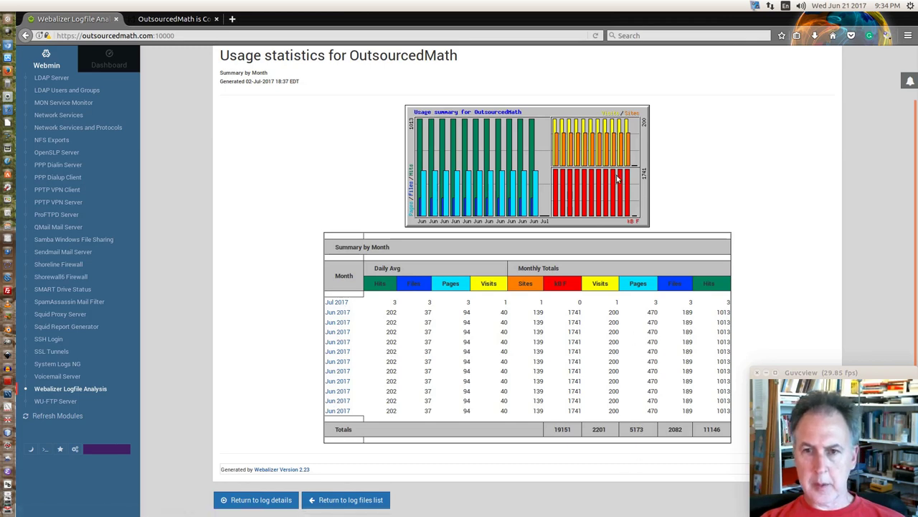
{"action": "scroll", "coordinate": [358, 115], "scroll_direction": "up", "scroll_amount": 1}
{"action": "scroll", "coordinate": [314, 353], "scroll_direction": "down", "scroll_amount": 1}
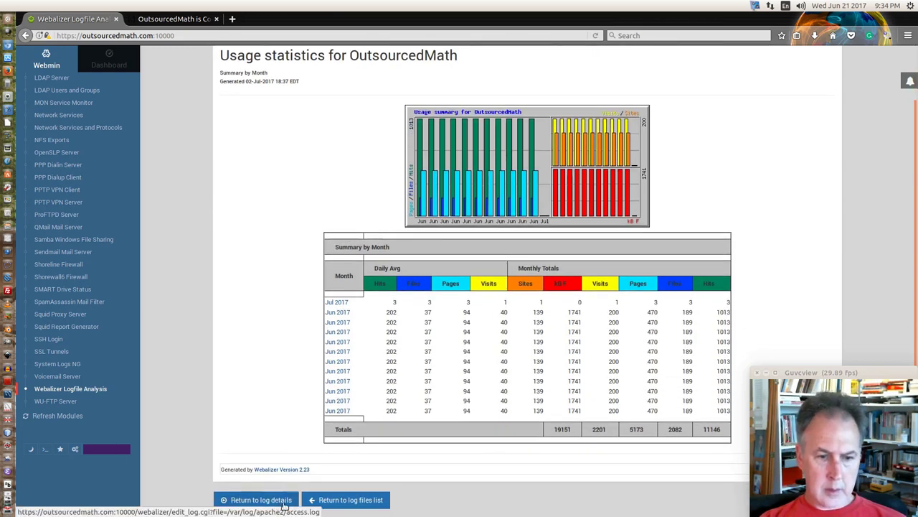
{"action": "left_click", "coordinate": [330, 502]}
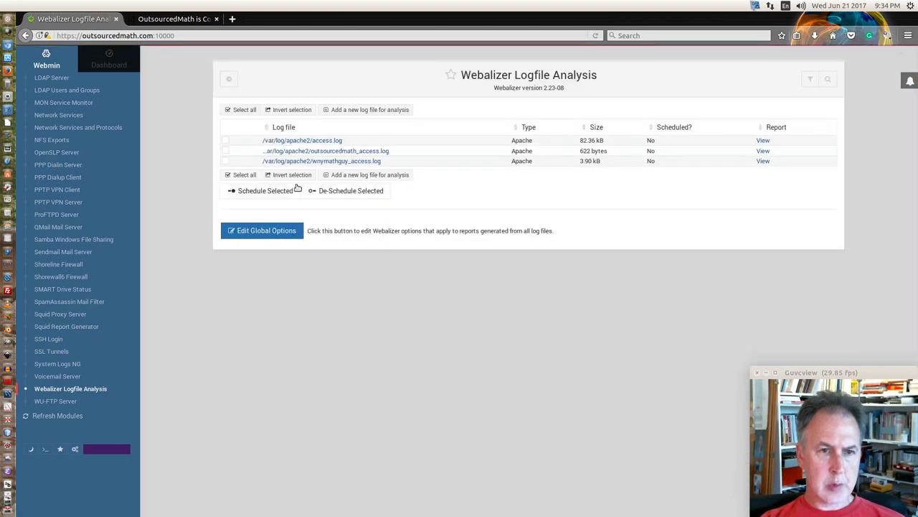
Generate the Webalizer report for outsourcedmath_access.log and return to the log files list.
{"action": "left_click", "coordinate": [345, 152]}
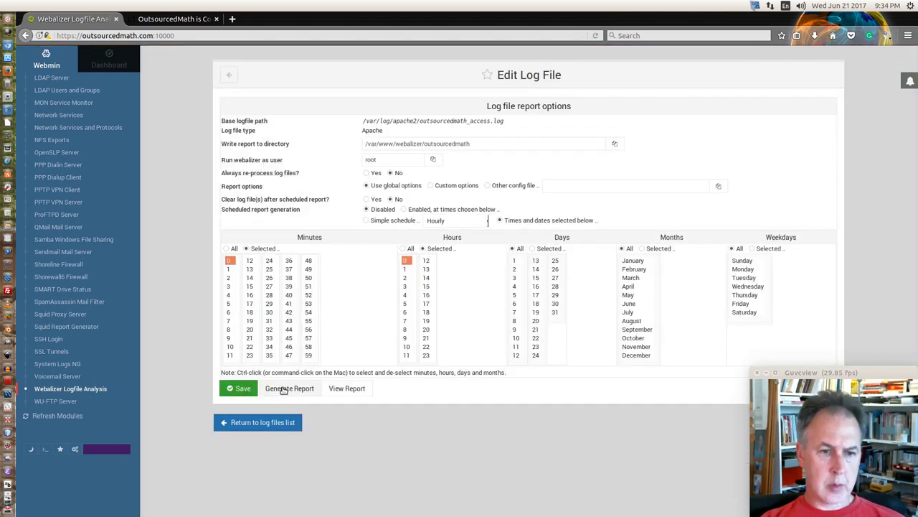
{"action": "left_click", "coordinate": [284, 388]}
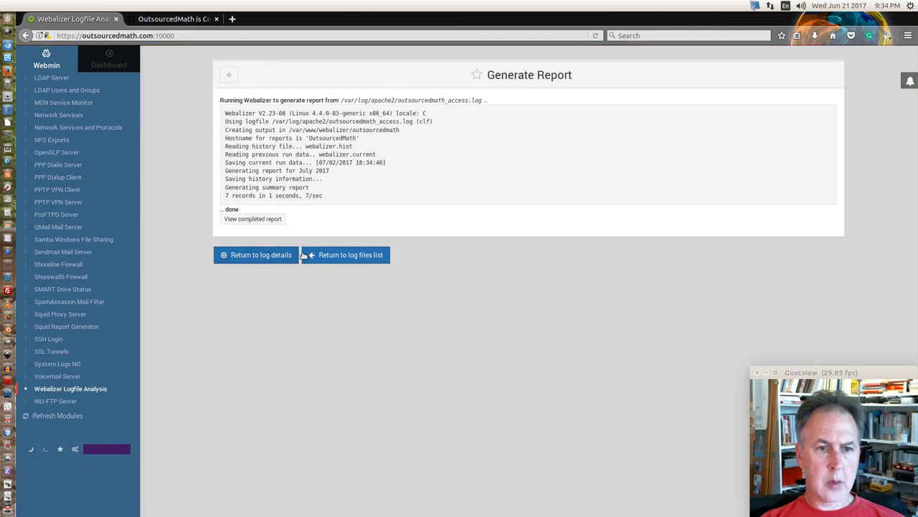
{"action": "left_click", "coordinate": [323, 254]}
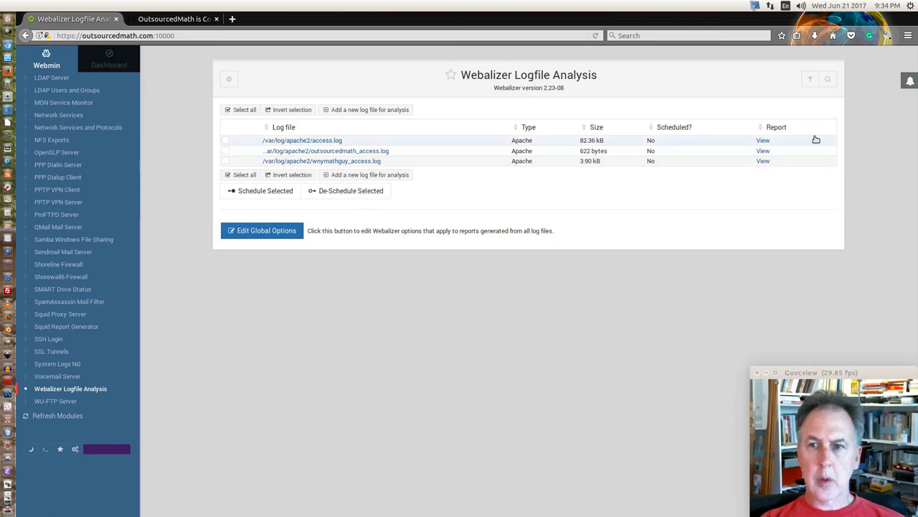
View the outsourcedmath_access.log report, examine its July 2017 statistics from daily usage to countries, and return to the log files list.
{"action": "left_click", "coordinate": [761, 151]}
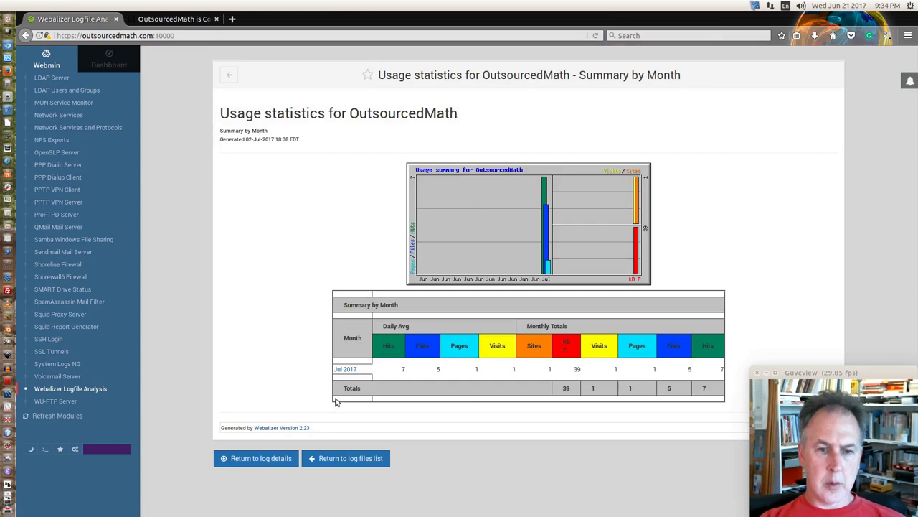
{"action": "left_click", "coordinate": [345, 369]}
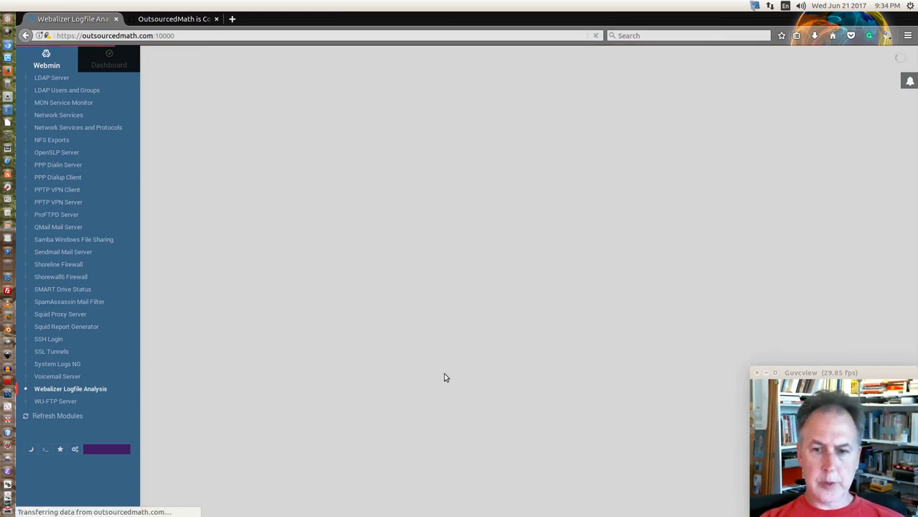
{"action": "scroll", "coordinate": [365, 242], "scroll_direction": "down", "scroll_amount": 4}
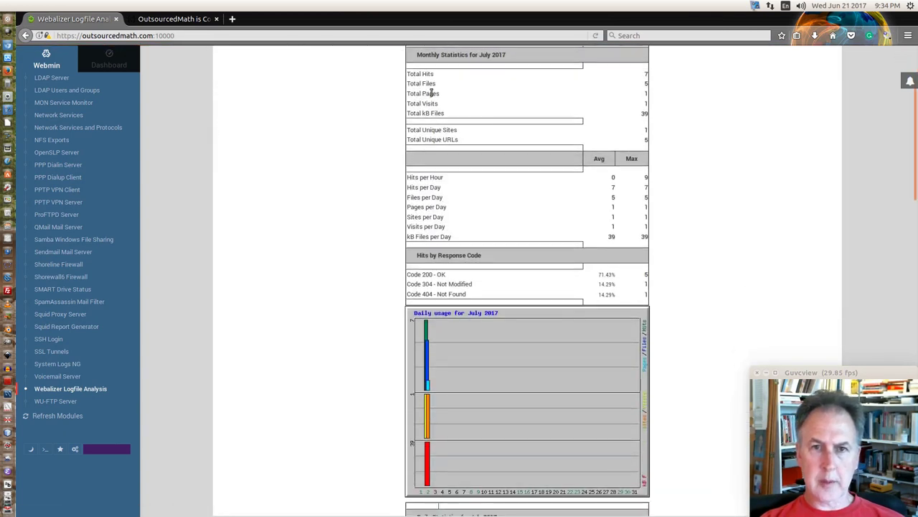
{"action": "scroll", "coordinate": [462, 219], "scroll_direction": "up", "scroll_amount": 3}
{"action": "scroll", "coordinate": [463, 219], "scroll_direction": "up", "scroll_amount": 1}
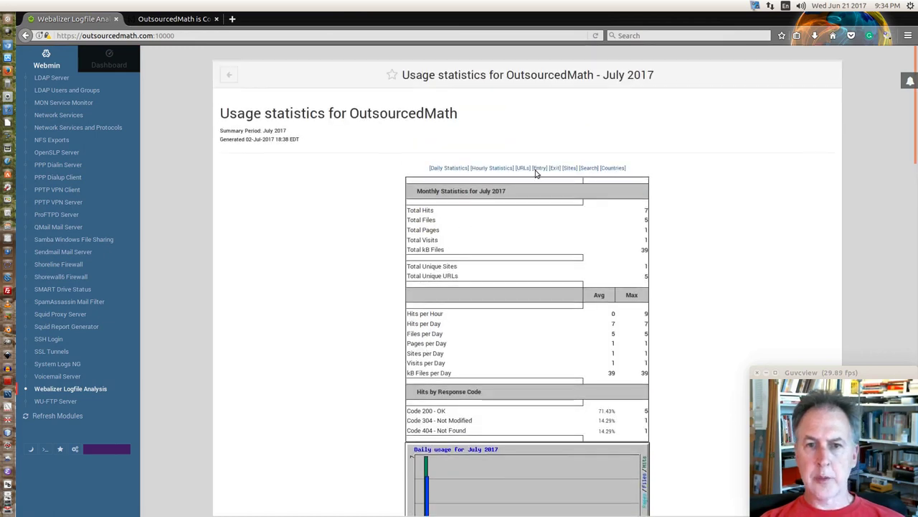
{"action": "scroll", "coordinate": [646, 170], "scroll_direction": "down", "scroll_amount": 4}
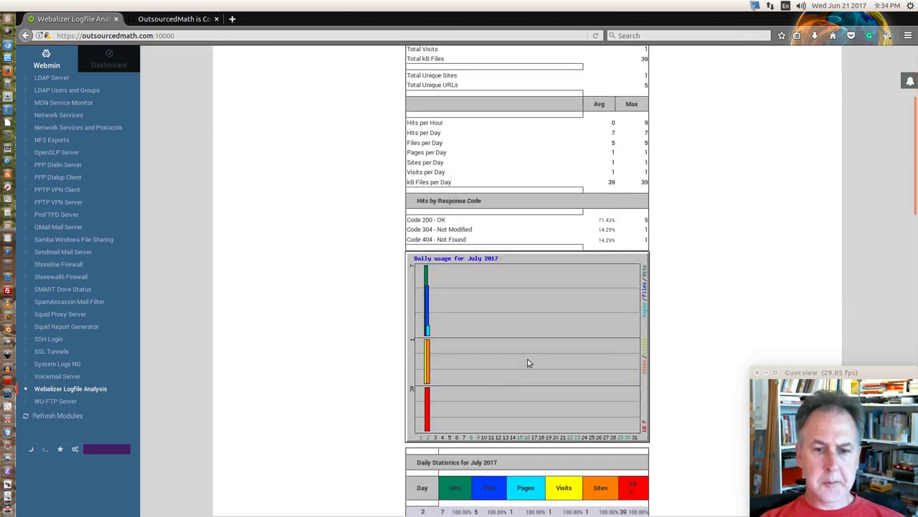
{"action": "scroll", "coordinate": [490, 351], "scroll_direction": "down", "scroll_amount": 8}
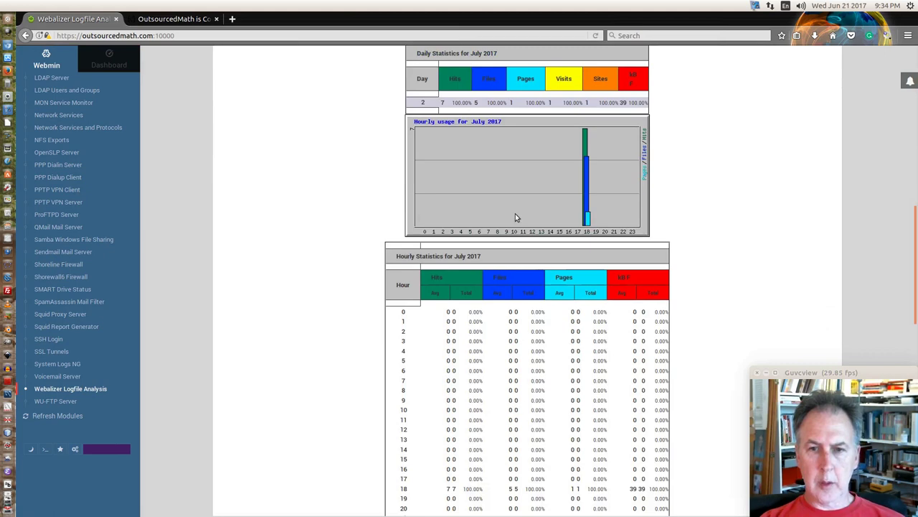
{"action": "scroll", "coordinate": [515, 214], "scroll_direction": "down", "scroll_amount": 9}
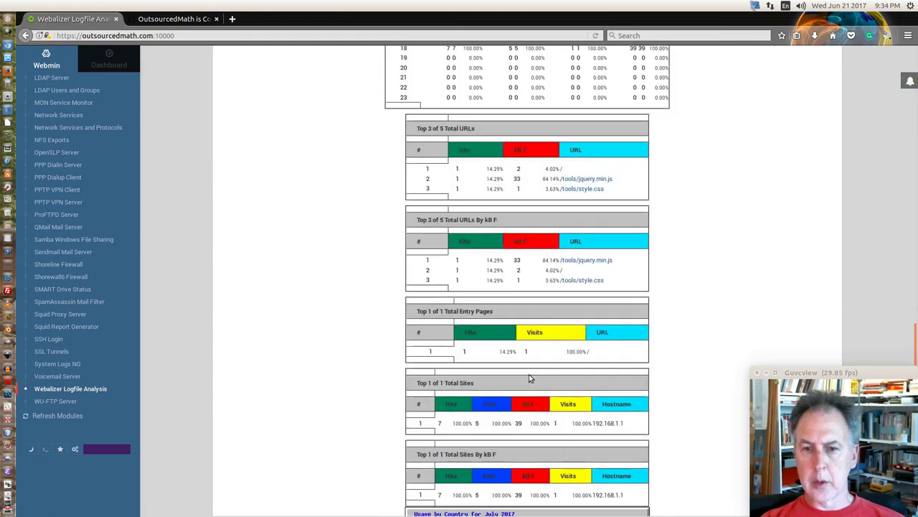
{"action": "scroll", "coordinate": [530, 378], "scroll_direction": "down", "scroll_amount": 6}
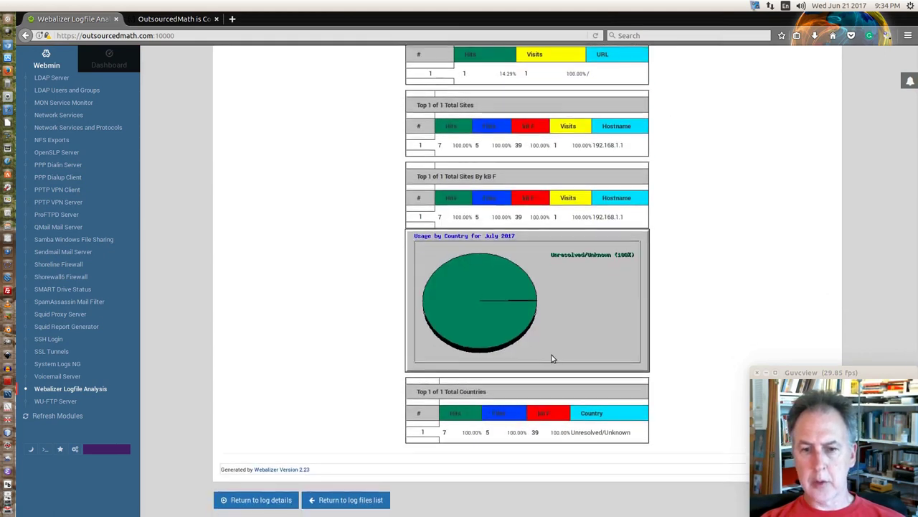
{"action": "scroll", "coordinate": [550, 358], "scroll_direction": "up", "scroll_amount": 5}
{"action": "scroll", "coordinate": [474, 393], "scroll_direction": "down", "scroll_amount": 5}
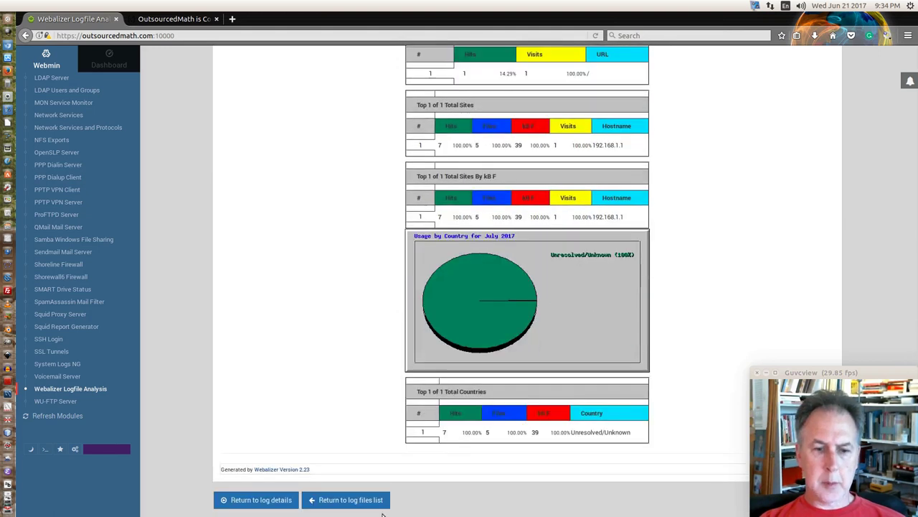
{"action": "left_click", "coordinate": [358, 498]}
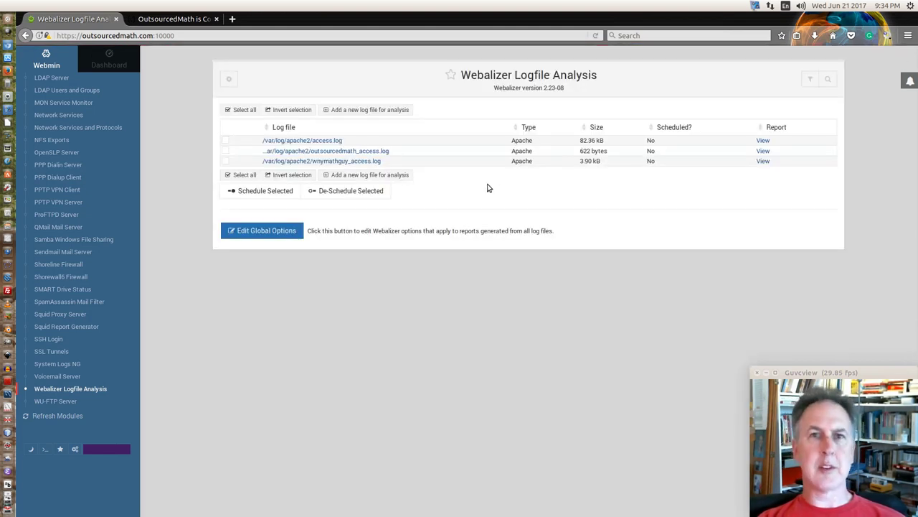
Generate the Webalizer report for wnymathguy_access.log and return to the log files list.
{"action": "left_click", "coordinate": [298, 162]}
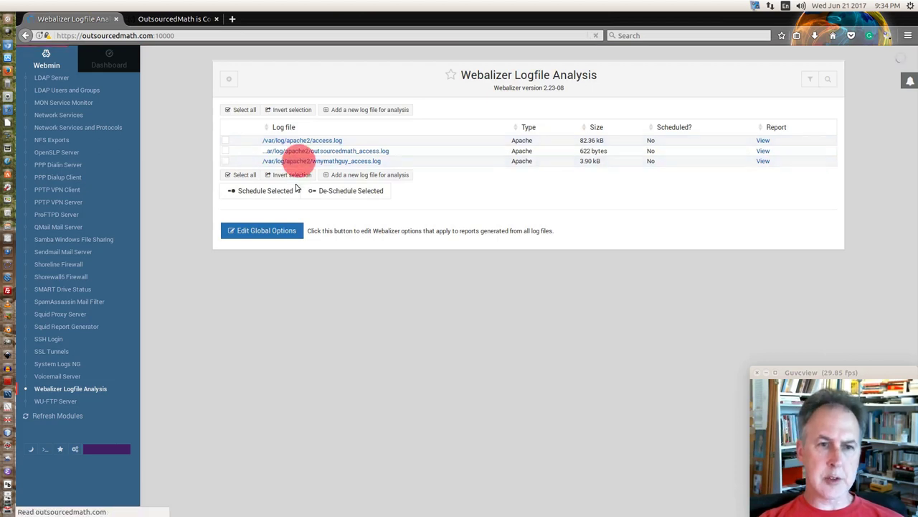
{"action": "left_click", "coordinate": [289, 388]}
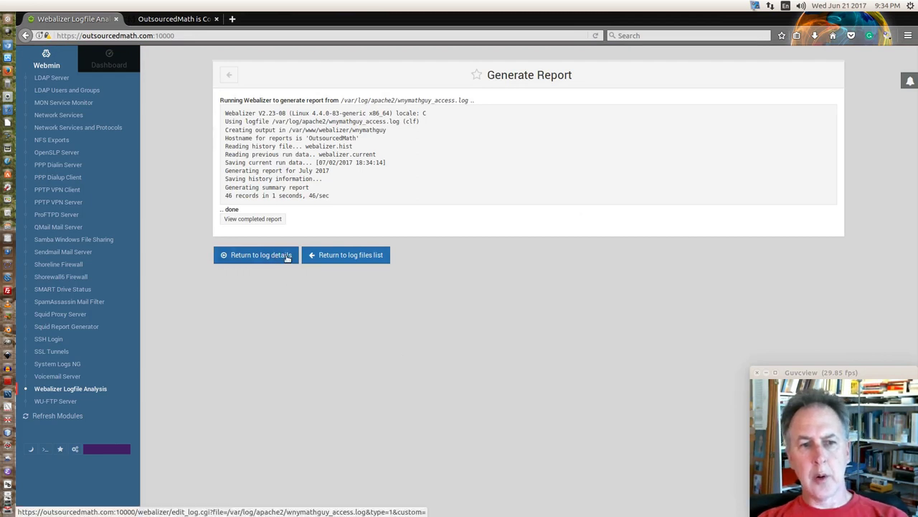
{"action": "left_click", "coordinate": [328, 260]}
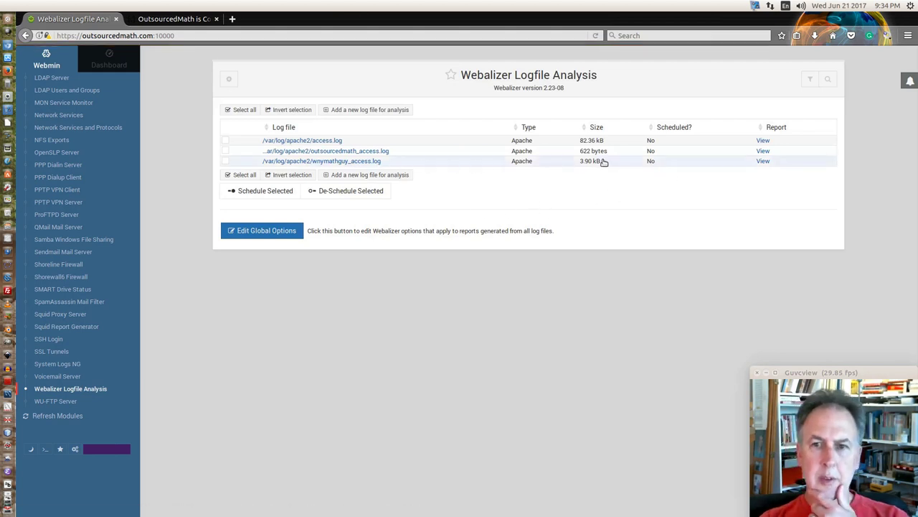
Schedule report generation for access.log, outsourcedmath_access.log and wnymathguy_access.log together.
{"action": "left_click", "coordinate": [225, 141]}
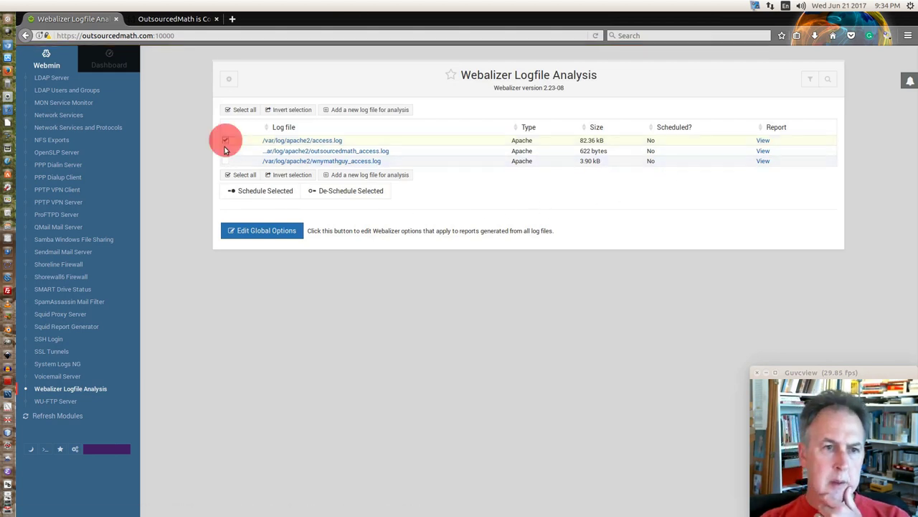
{"action": "left_click", "coordinate": [225, 151]}
{"action": "left_click", "coordinate": [226, 161]}
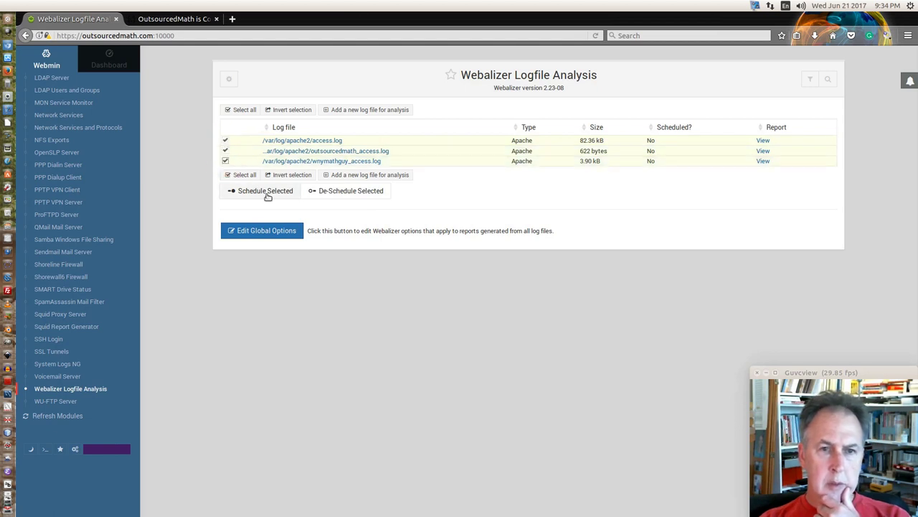
{"action": "left_click", "coordinate": [266, 193]}
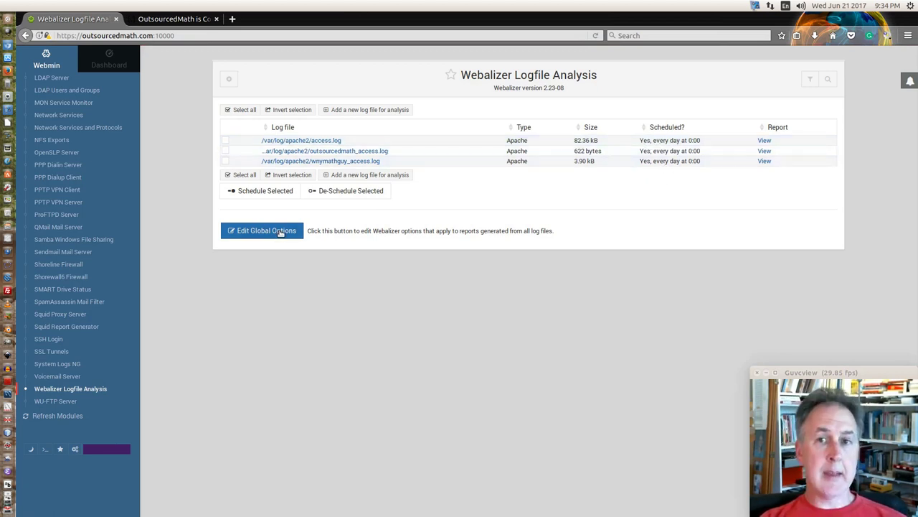
Reload the Webalizer log files list, view the monthly summary in the wnymathguy_access.log report, and return to the list.
{"action": "left_click", "coordinate": [93, 389]}
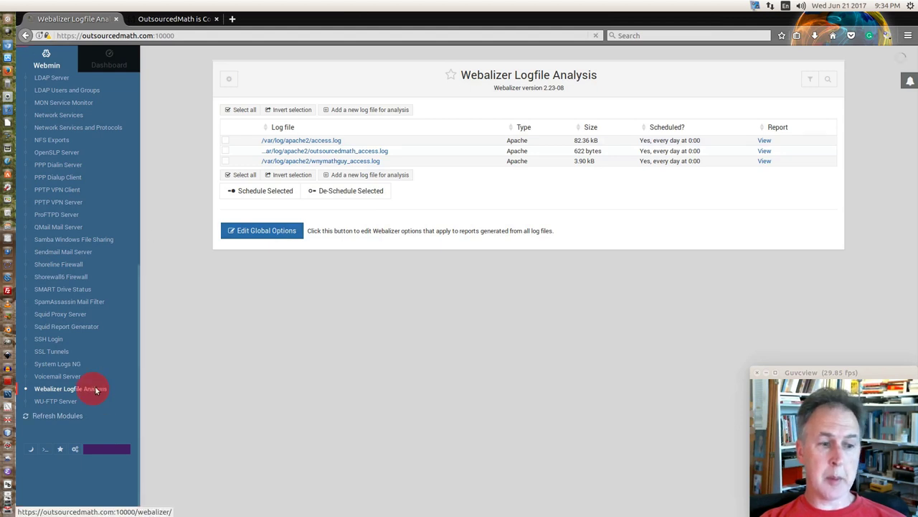
{"action": "left_click", "coordinate": [766, 162]}
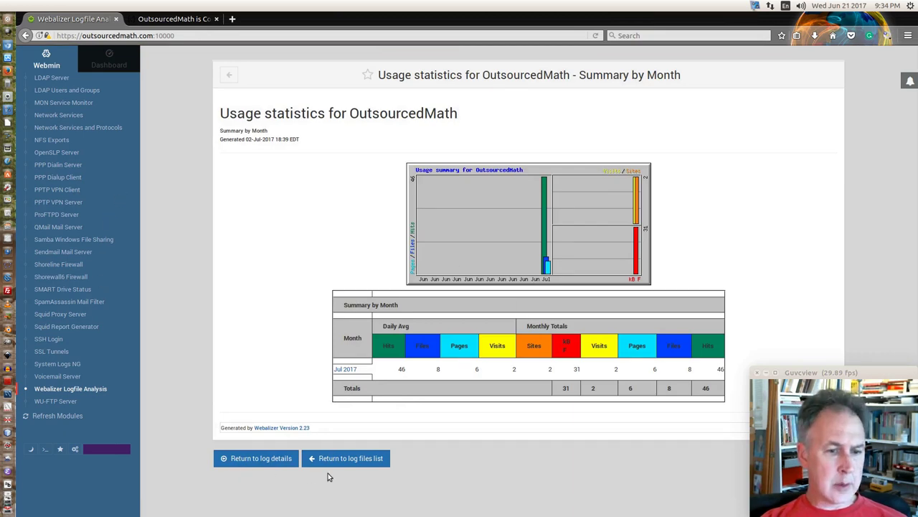
{"action": "left_click", "coordinate": [349, 460]}
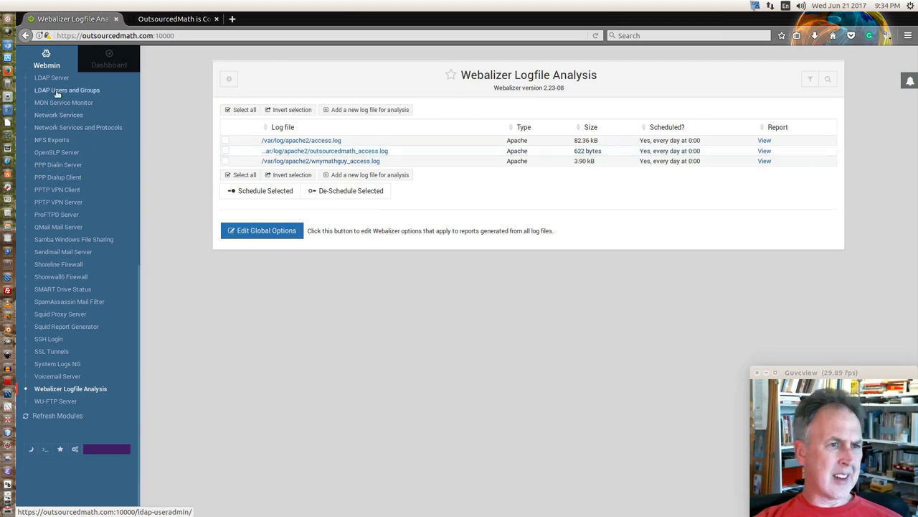
Leave the Webalizer log files list and open the Webmin system dashboard.
{"action": "scroll", "coordinate": [74, 157], "scroll_direction": "up", "scroll_amount": 4}
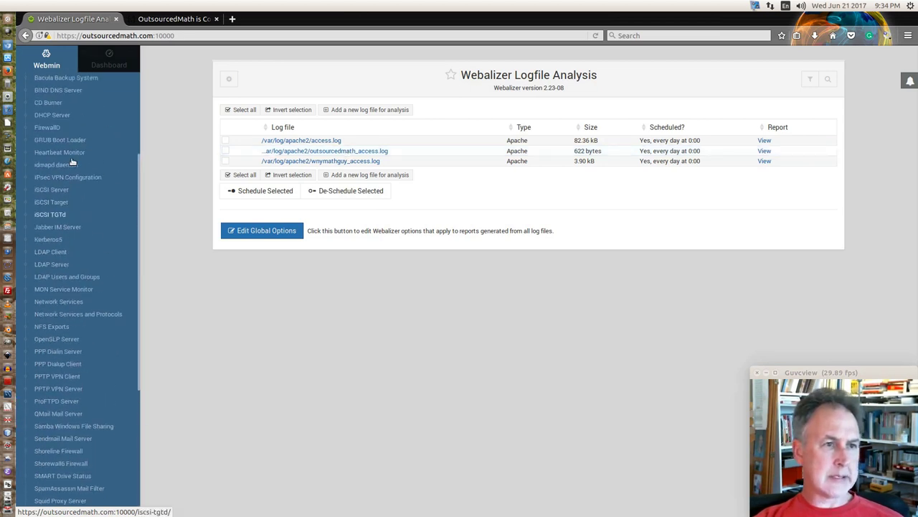
{"action": "scroll", "coordinate": [72, 161], "scroll_direction": "up", "scroll_amount": 6}
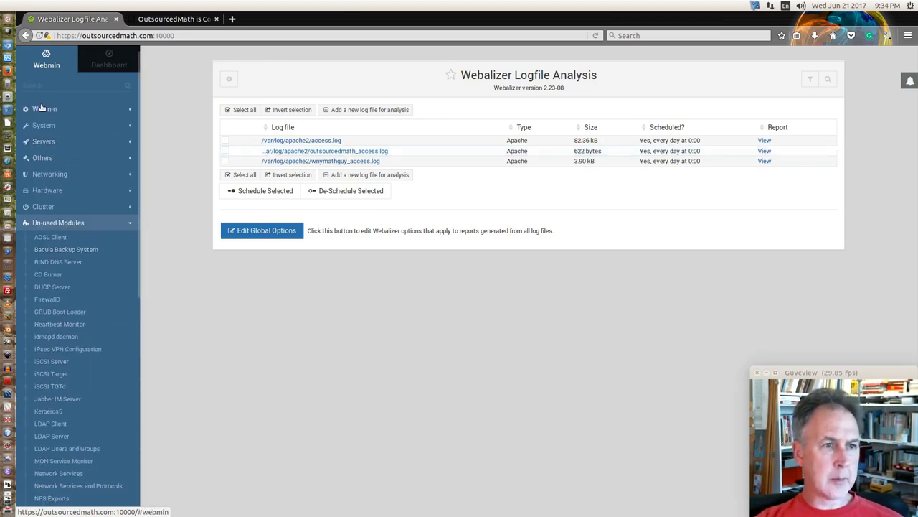
{"action": "left_click", "coordinate": [106, 56]}
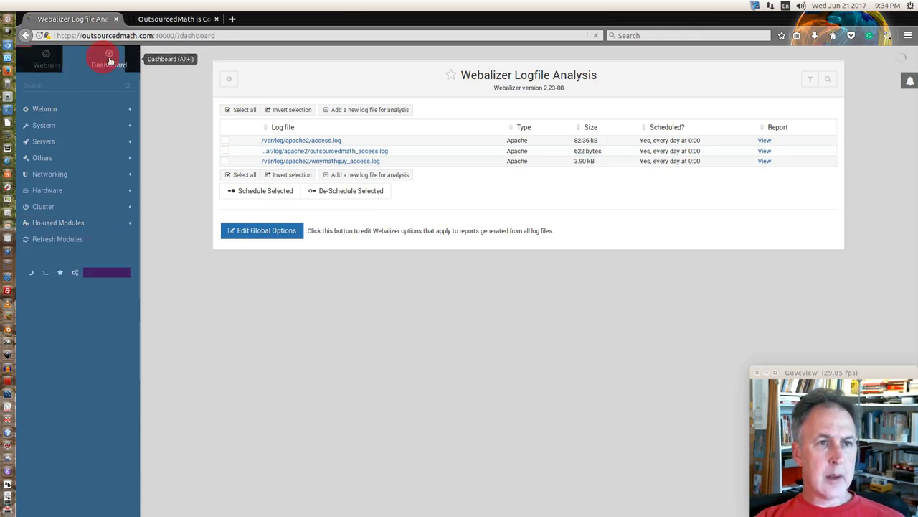
{"action": "left_click", "coordinate": [217, 20]}
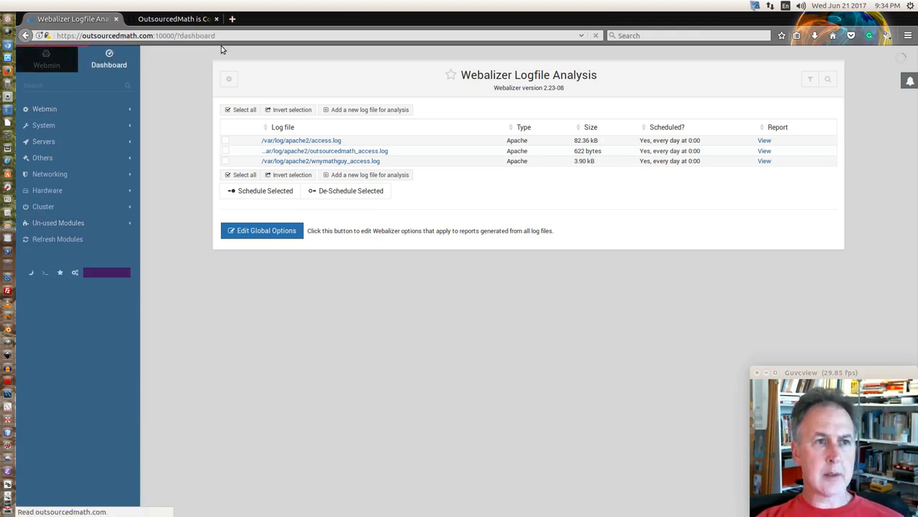